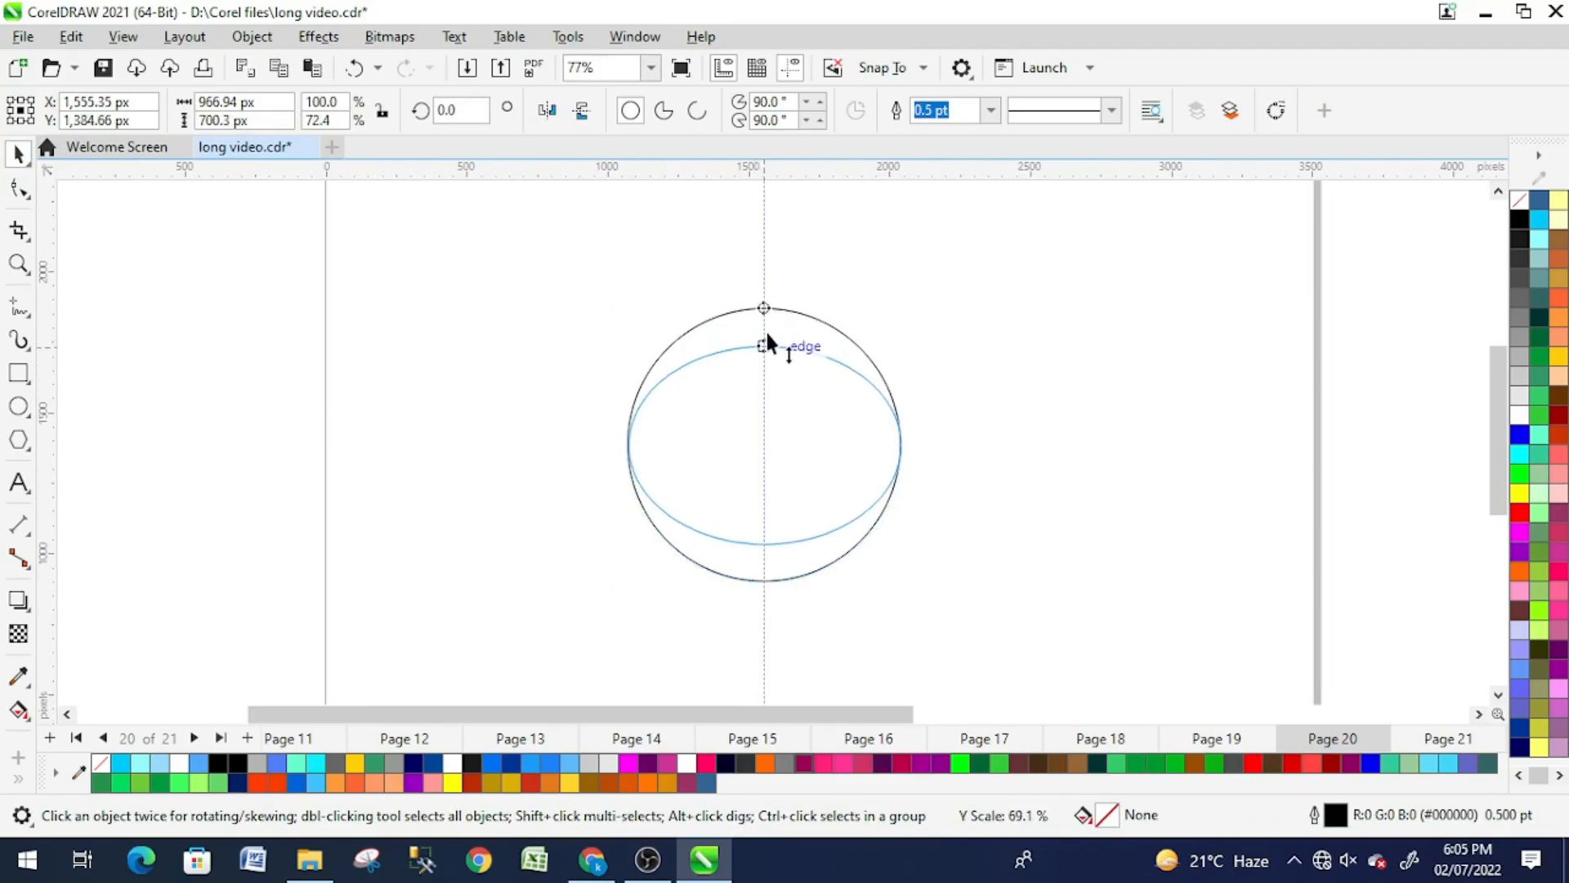
Step: Narrow the inner ellipse to about 895 px wide, keeping it centred inside the circle
drag(899, 445, 900, 445)
click(1013, 442)
Step: Apply a vertical linear fountain fill to the outer circle, golden yellow at its top and red at its bottom
click(820, 338)
click(19, 709)
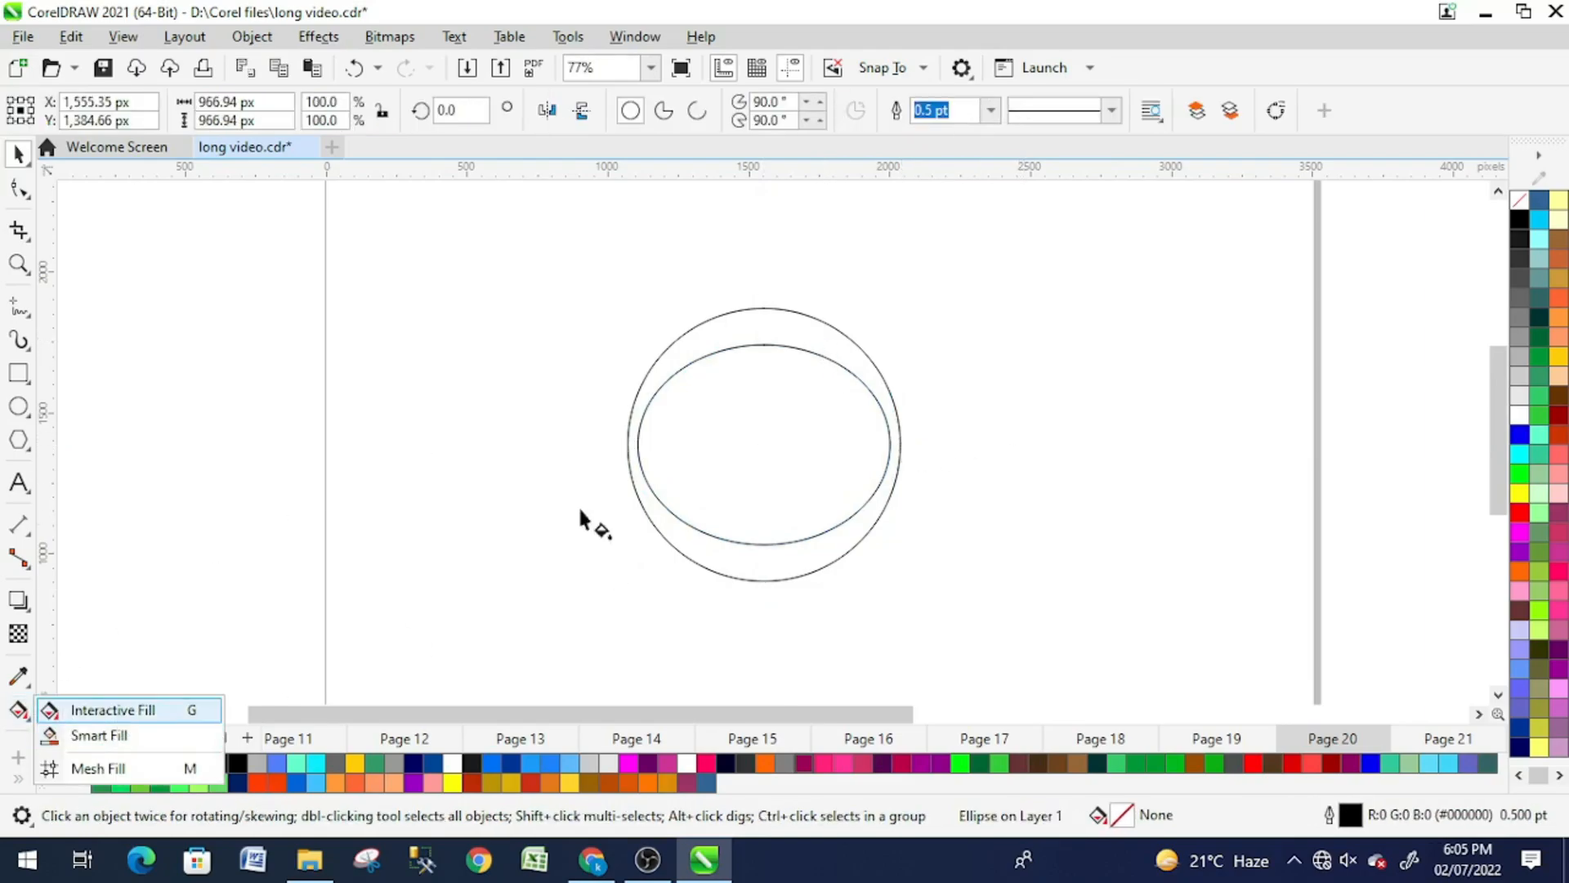
drag(762, 308, 774, 580)
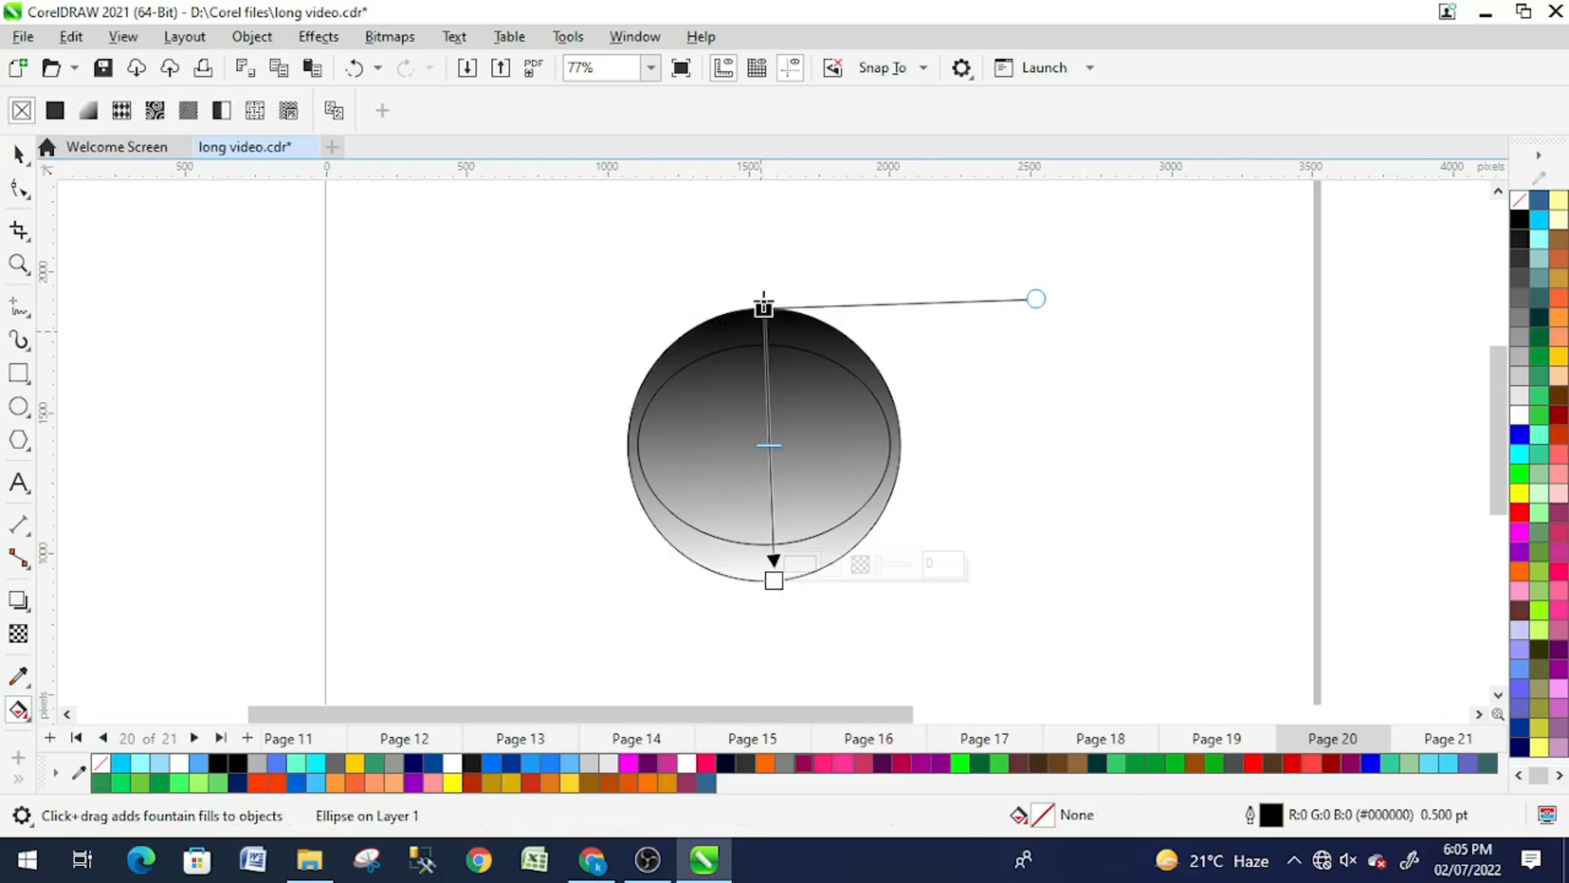
click(1558, 357)
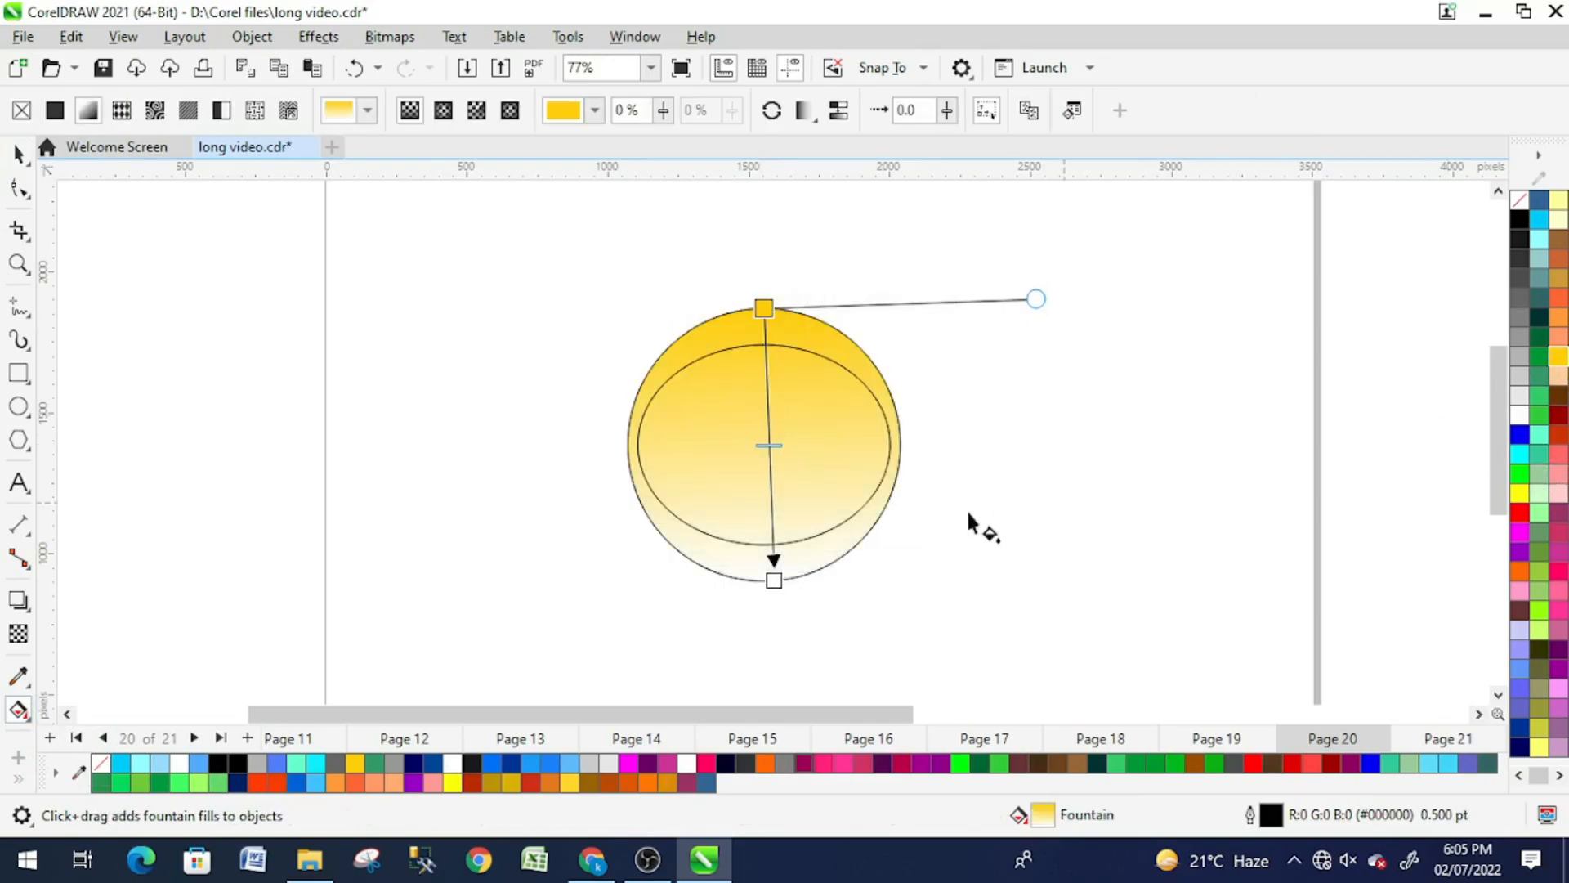
click(774, 581)
click(1519, 513)
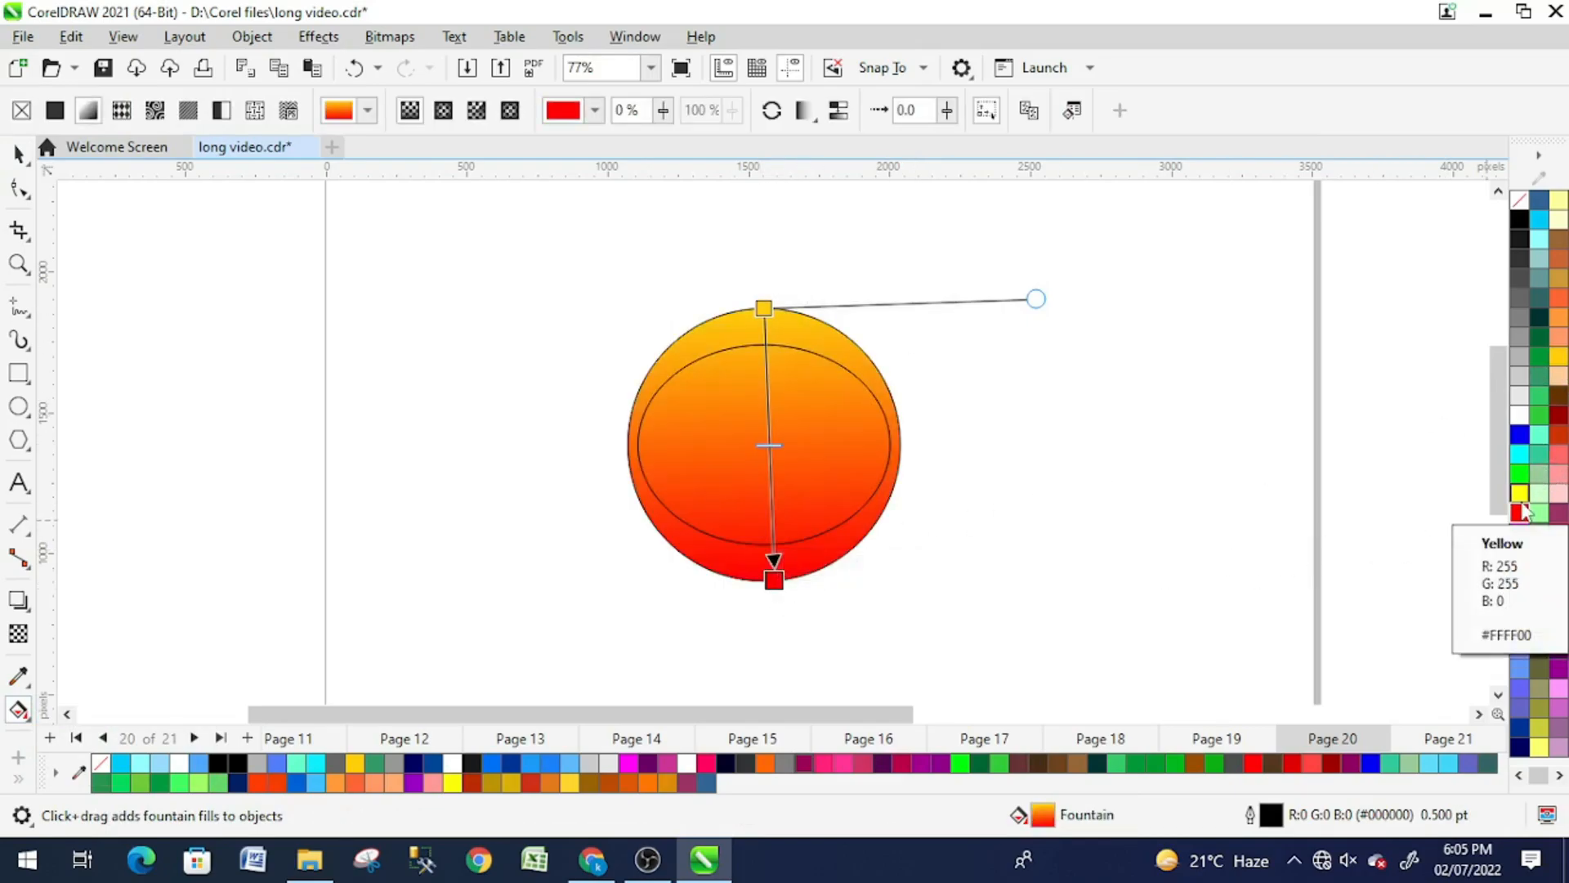
click(106, 286)
Step: Apply a vertical linear fountain fill to the inner ellipse, dark gold at its top and golden yellow at its bottom
key(space)
click(690, 423)
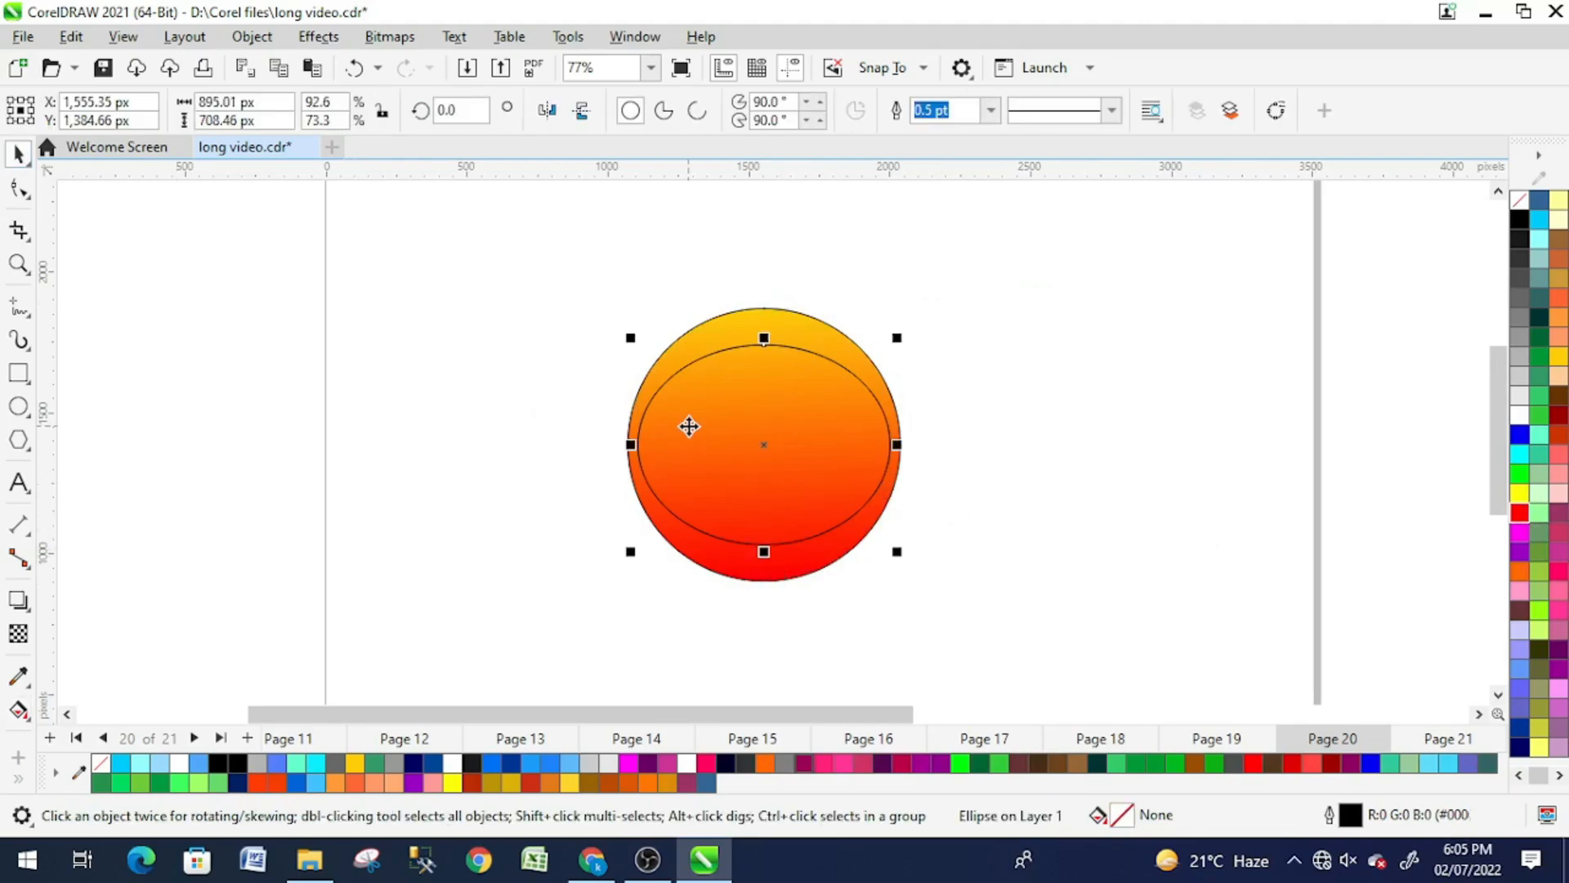
click(18, 710)
drag(764, 344, 764, 545)
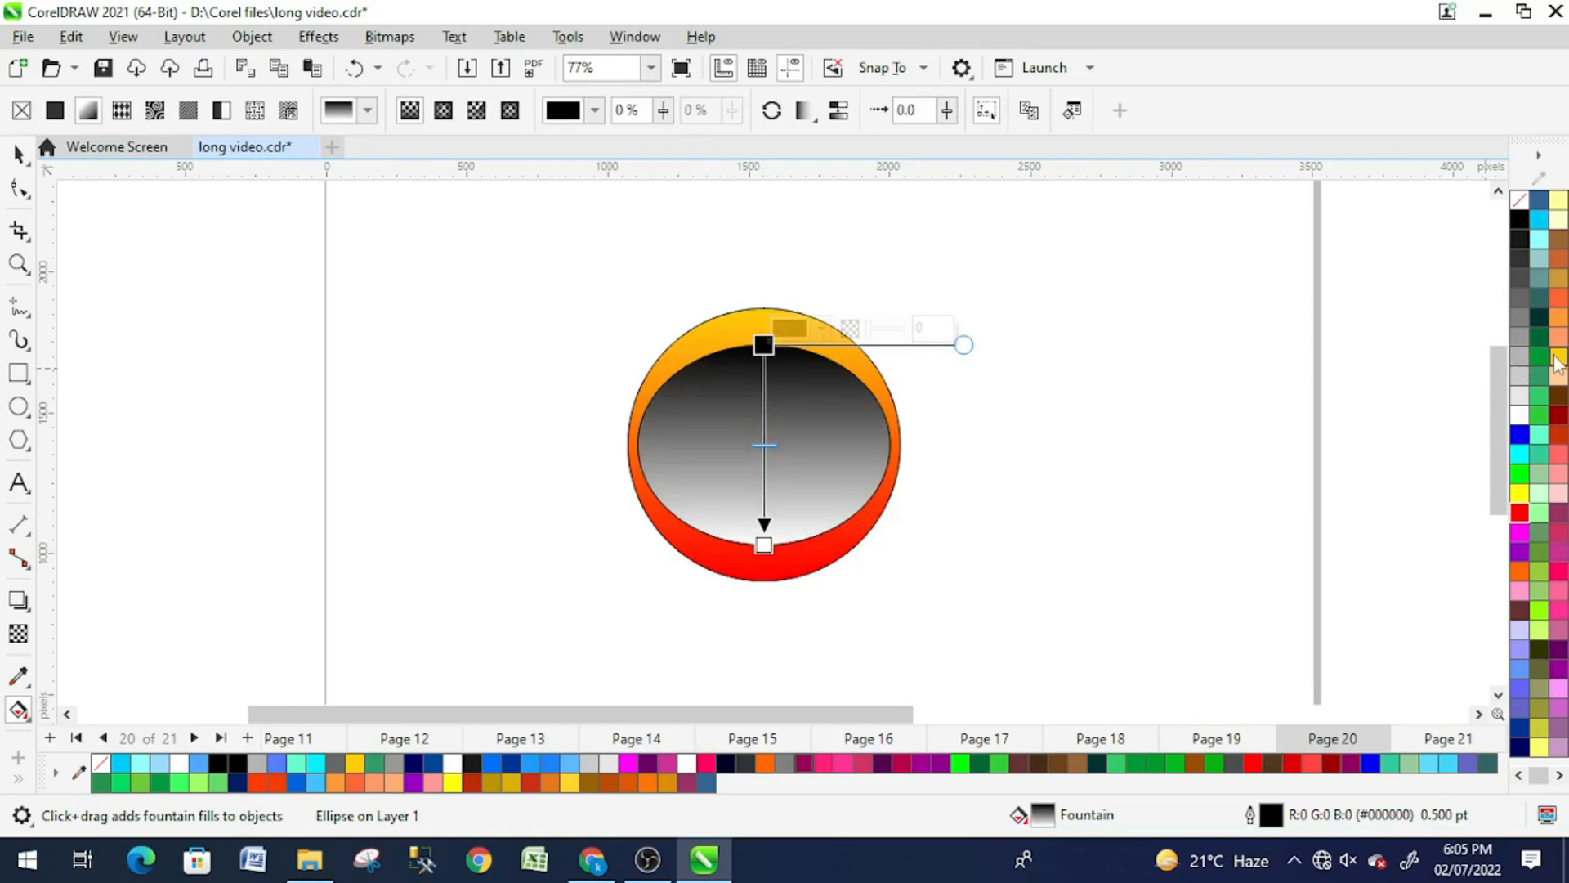
click(1558, 359)
click(764, 546)
drag(1558, 360, 1526, 409)
Step: Remove the outlines from both the outer circle and the inner ellipse
click(20, 155)
drag(305, 270, 952, 564)
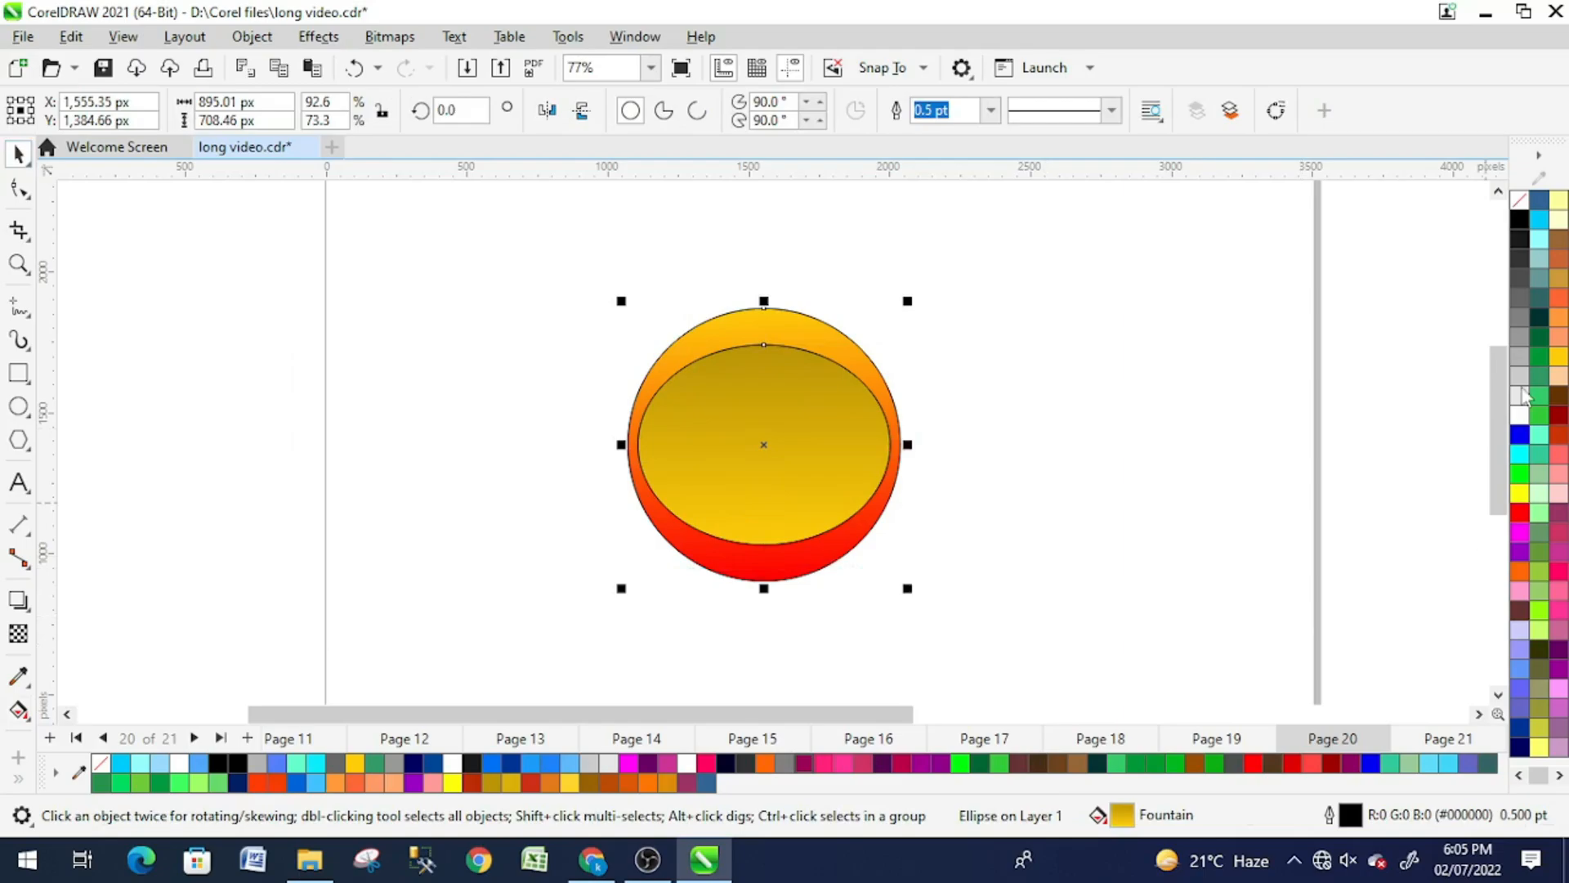
Step: Apply a uniform transparency of 50 to the inner ellipse
click(824, 449)
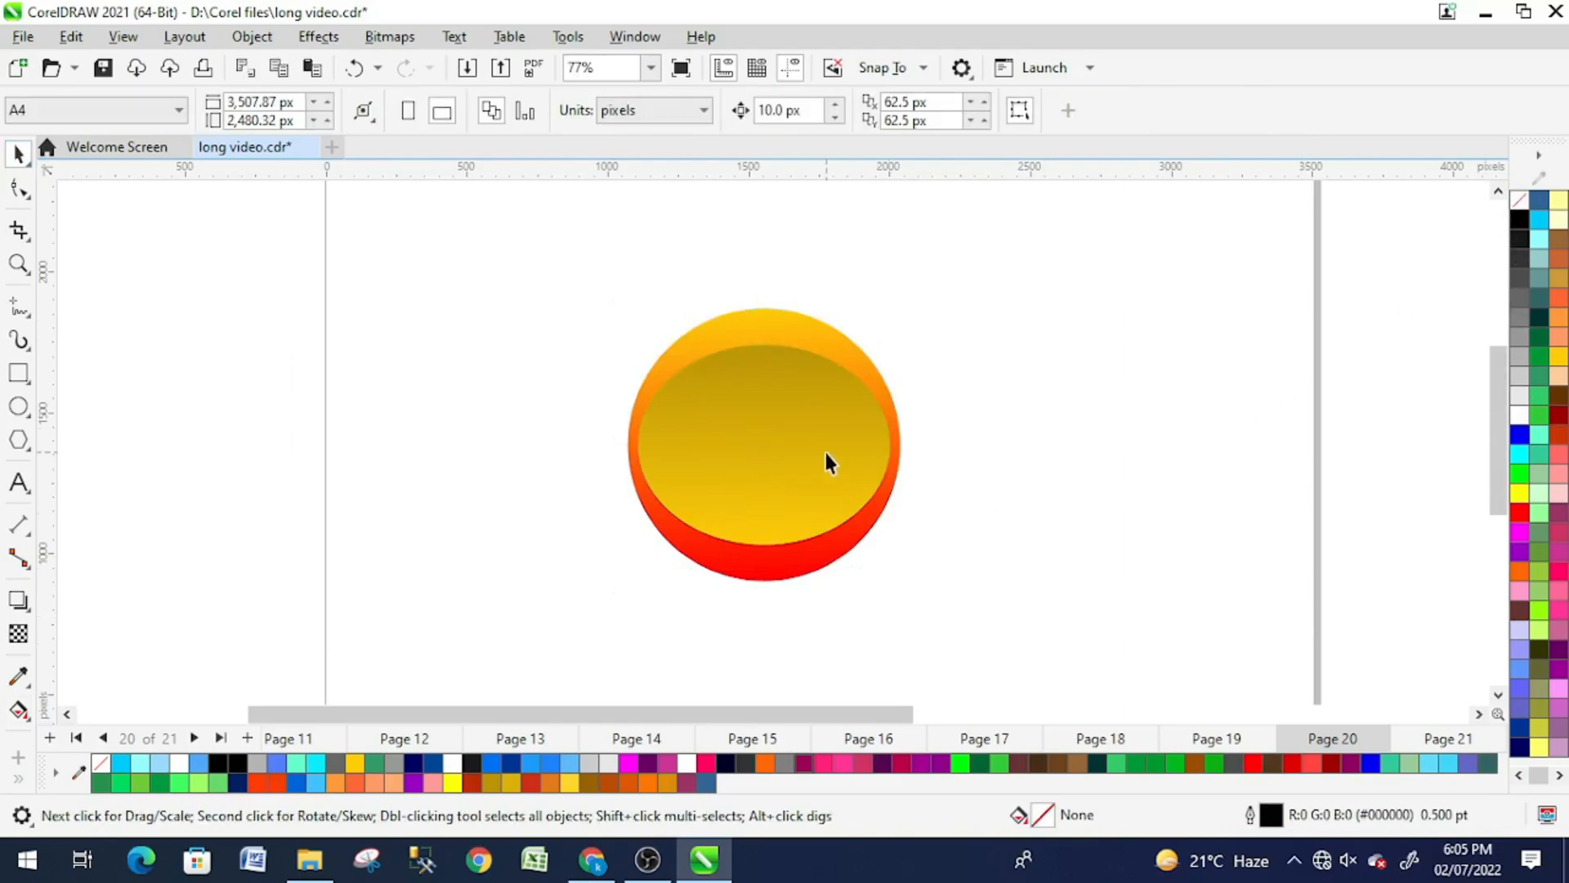
click(19, 634)
click(55, 110)
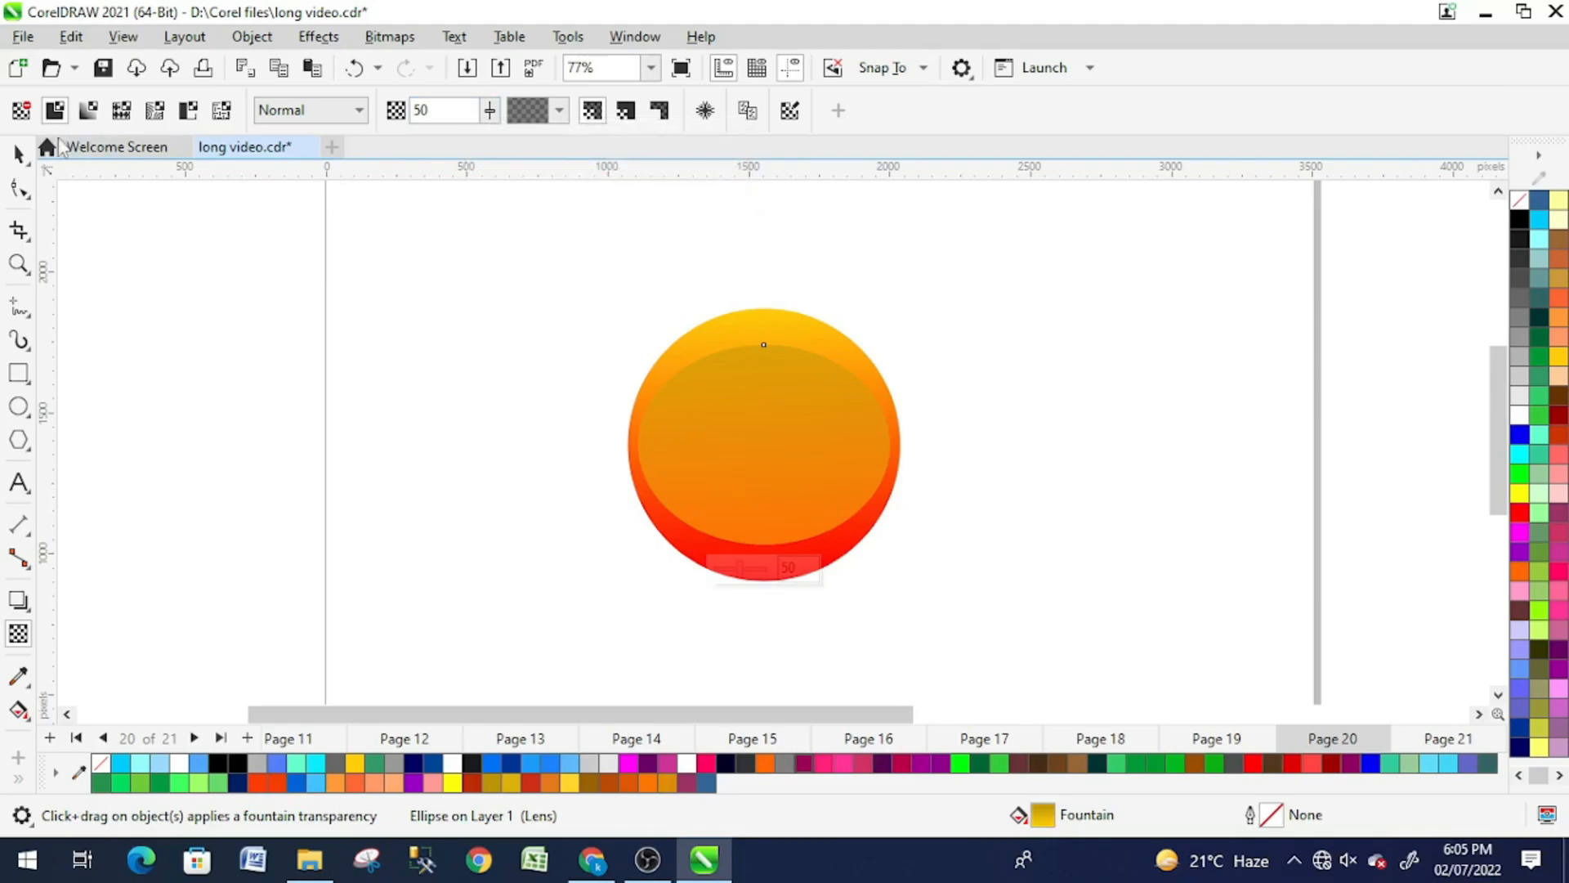
click(22, 158)
click(523, 326)
Step: Set the inner ellipse's uniform transparency to 75
click(719, 390)
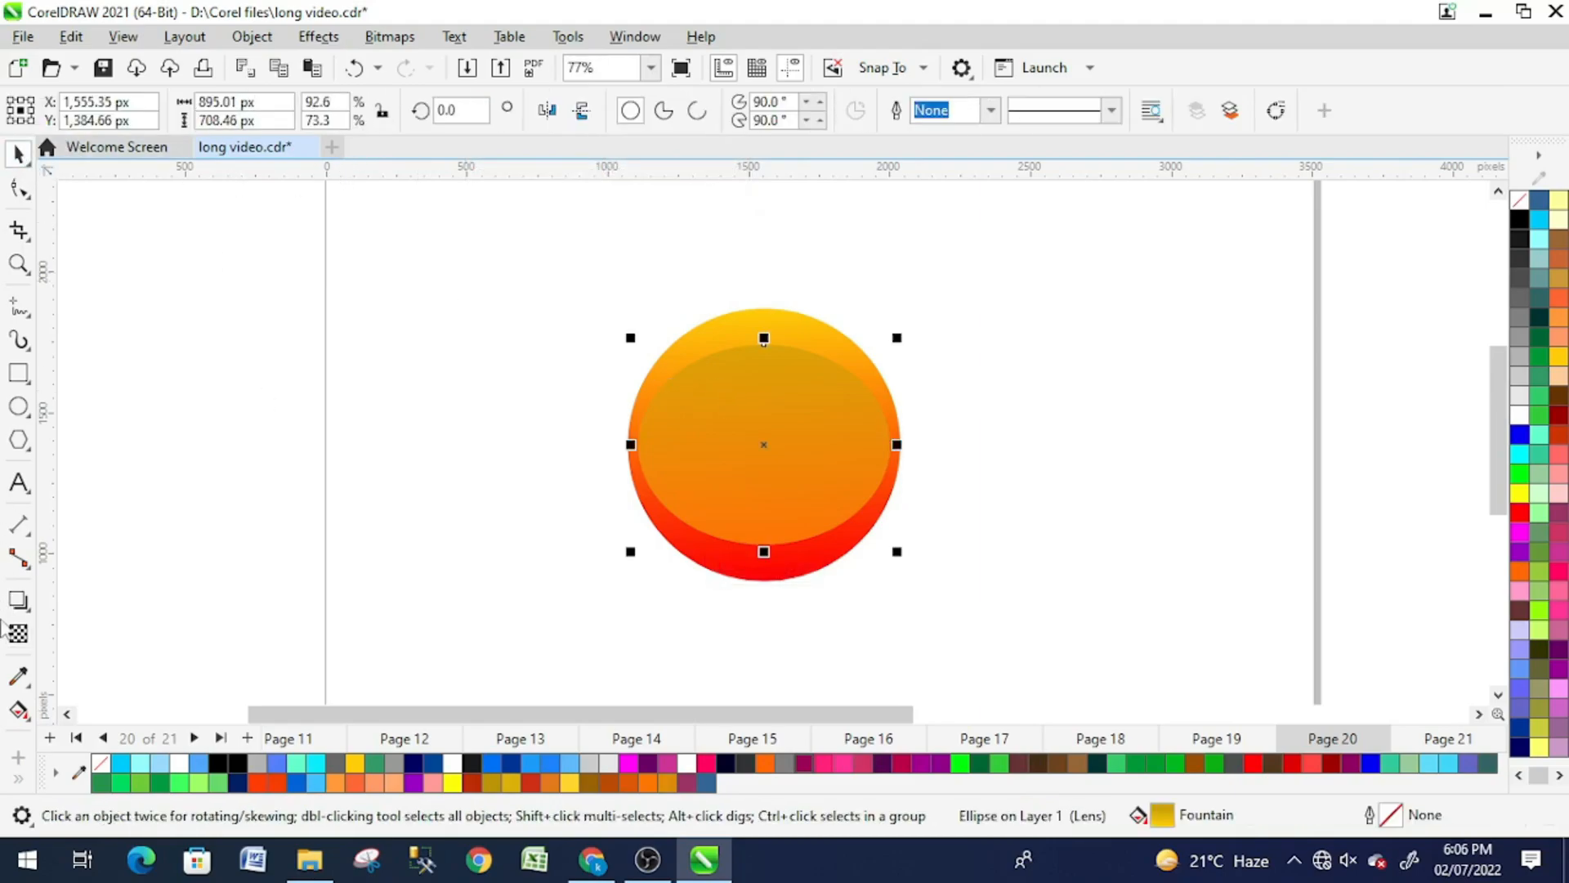
click(18, 634)
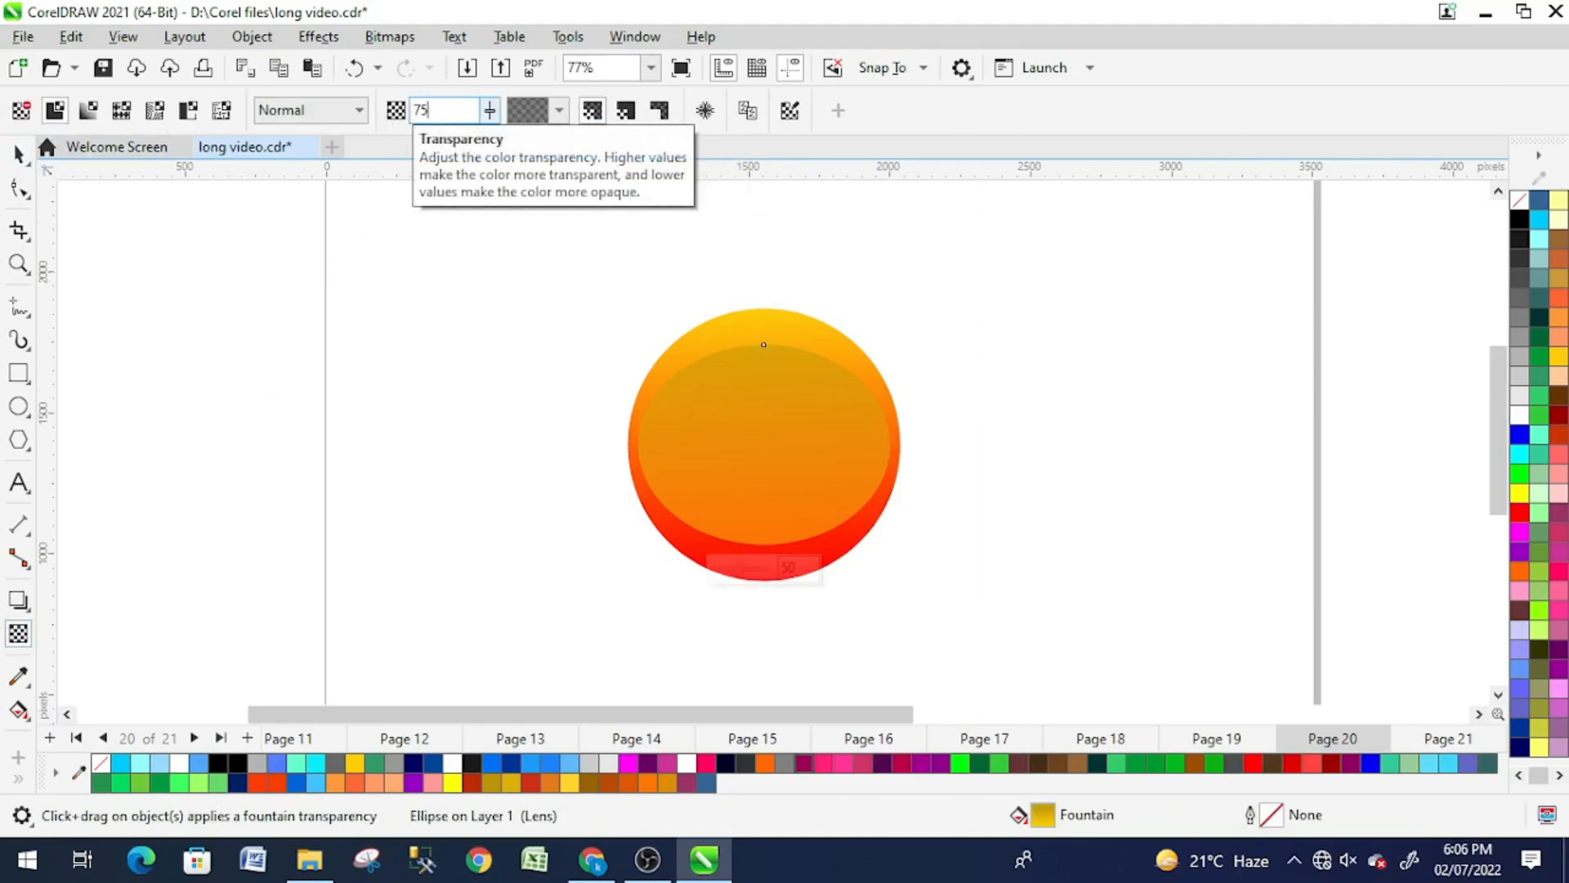
key(Return)
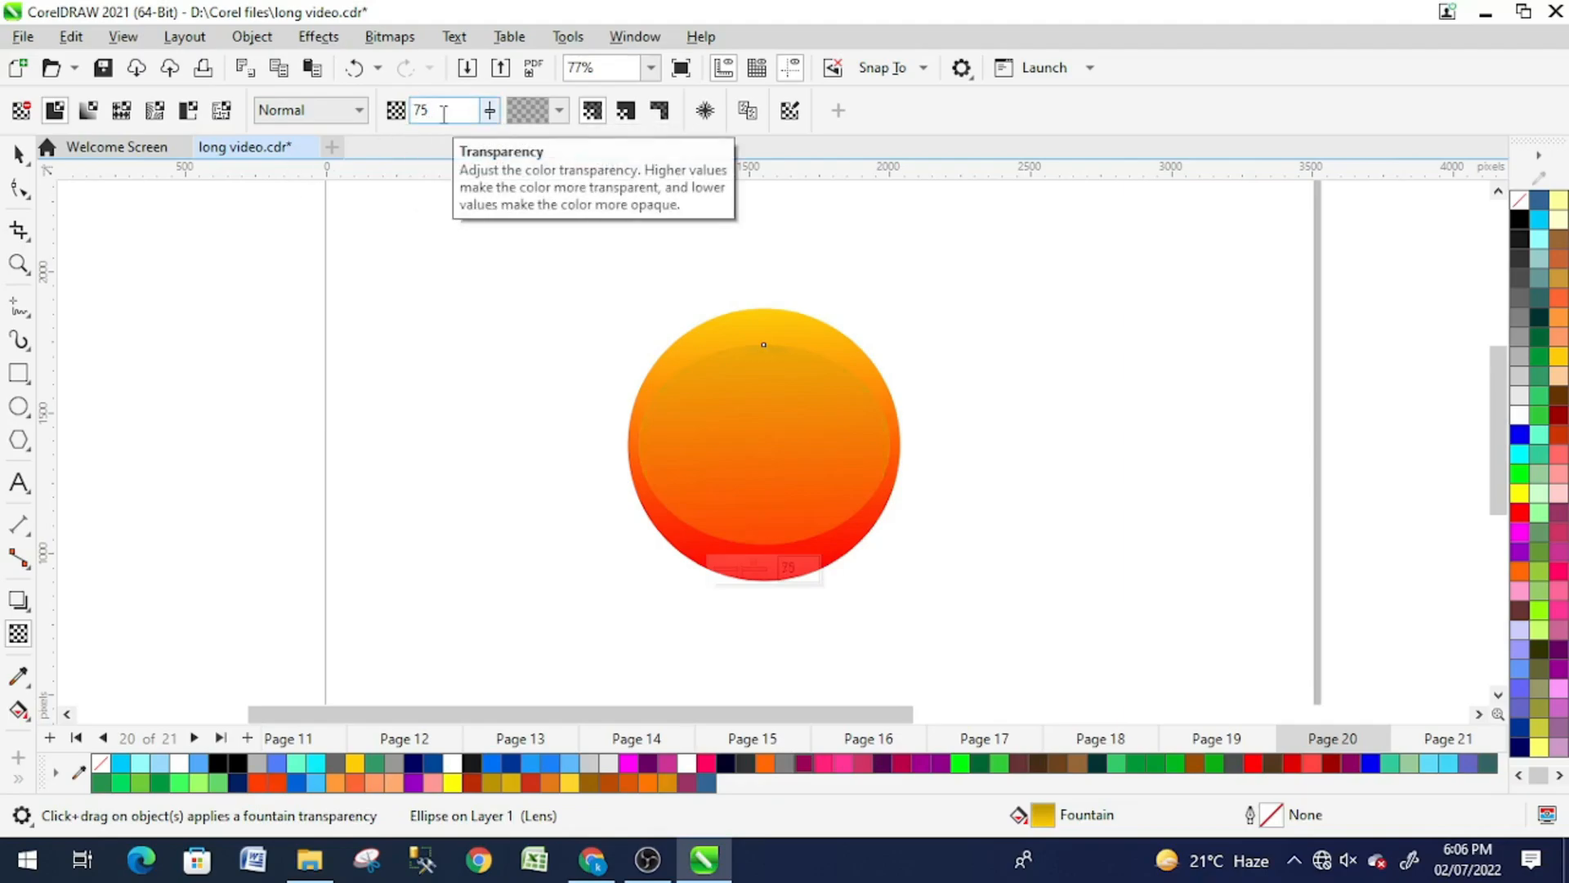
click(21, 156)
click(233, 258)
Step: Stretch the inner ellipse vertically about its centre to about 790 px high
click(693, 449)
scroll(706, 495, up, 3)
scroll(706, 495, up, 1)
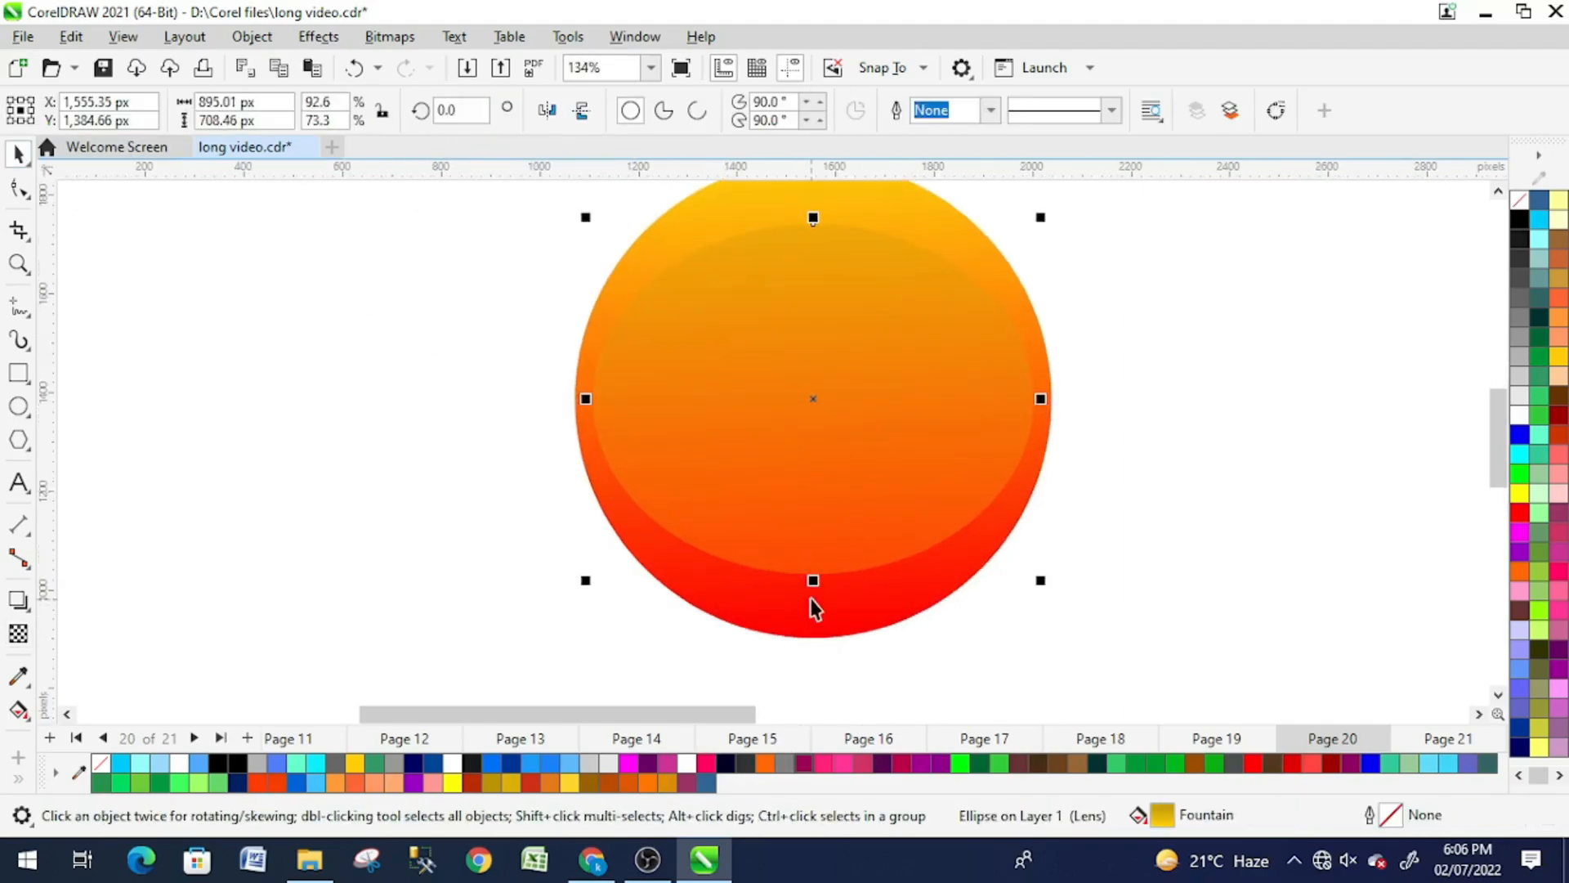
key(Escape)
scroll(858, 438, down, 1)
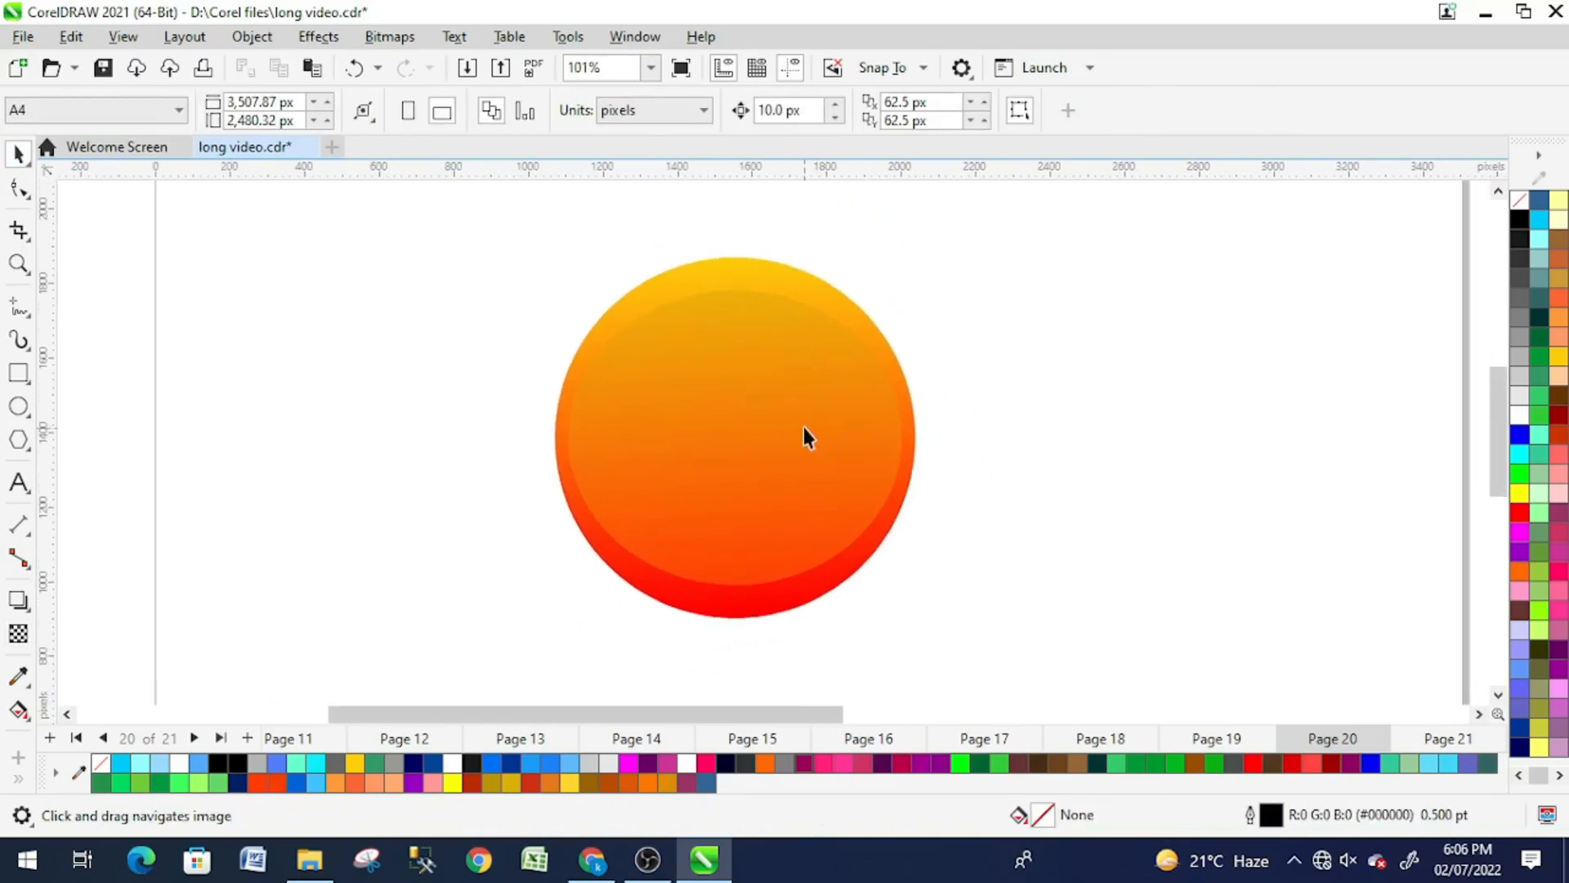
Step: Change the bottom colour of the inner ellipse's fountain fill to light yellow, RGB 255, 220, 82
click(804, 434)
scroll(802, 357, up, 2)
scroll(707, 426, down, 1)
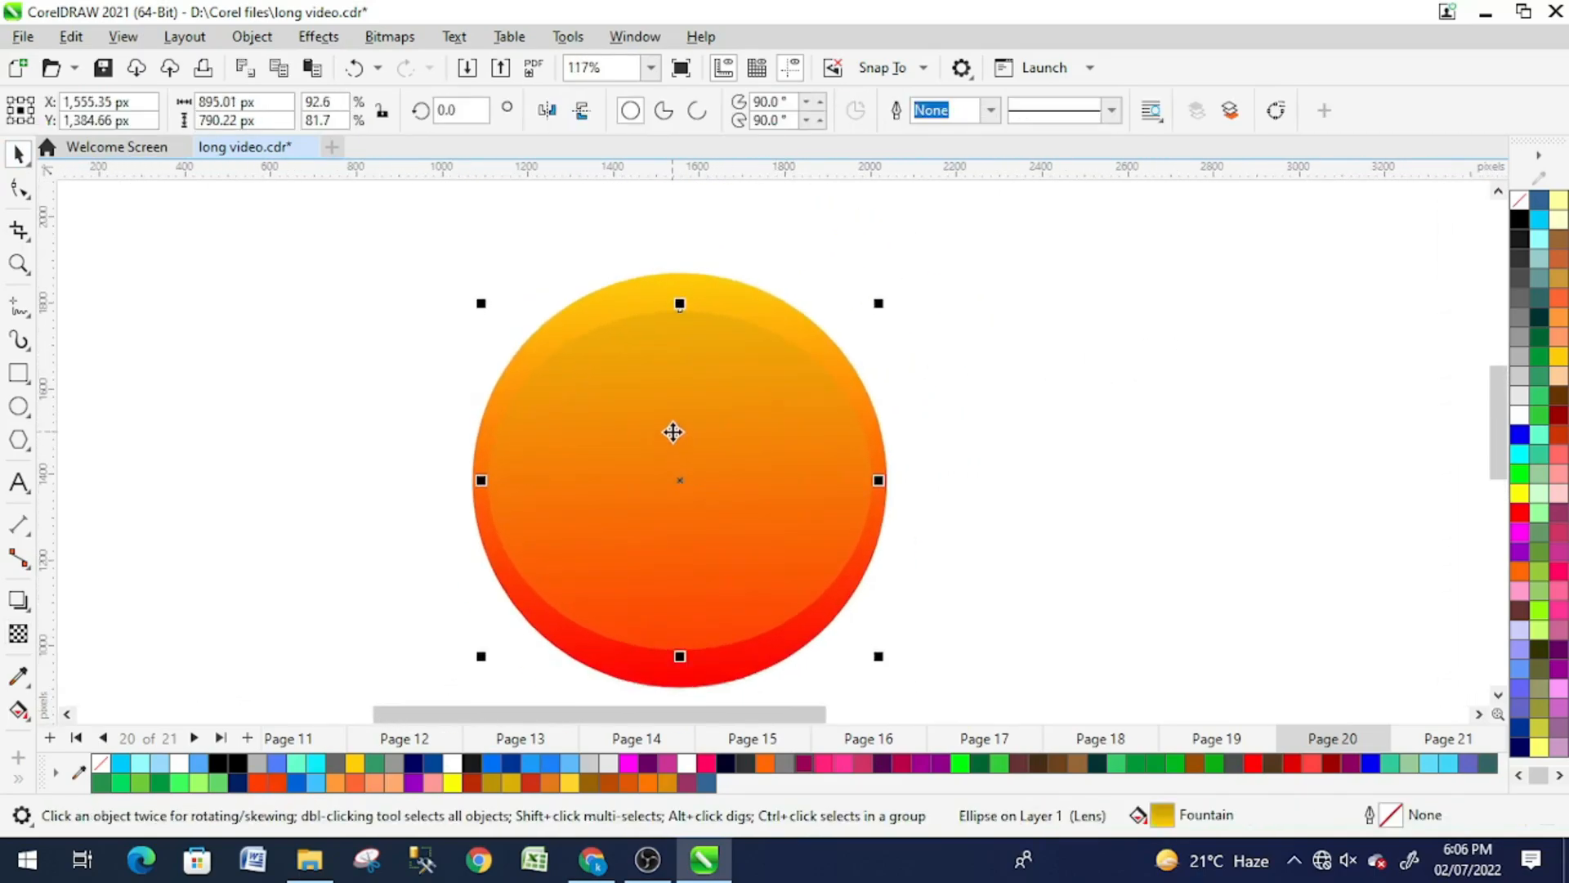
key(g)
click(680, 648)
click(737, 633)
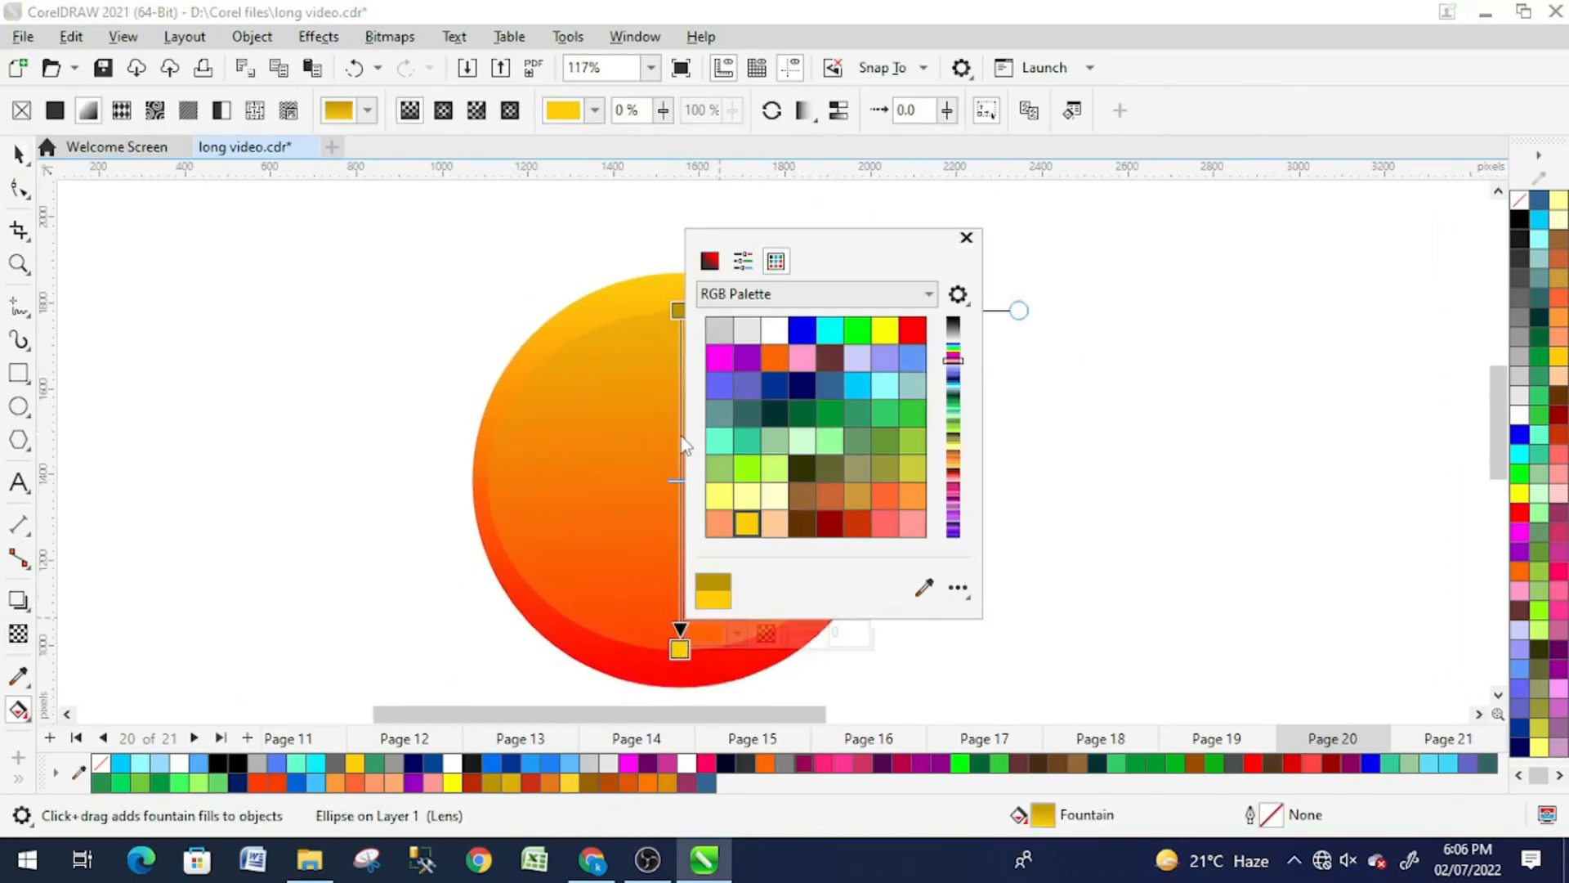
click(709, 260)
mouse_move(846, 336)
mouse_down()
mouse_move(847, 361)
mouse_move(805, 318)
mouse_up()
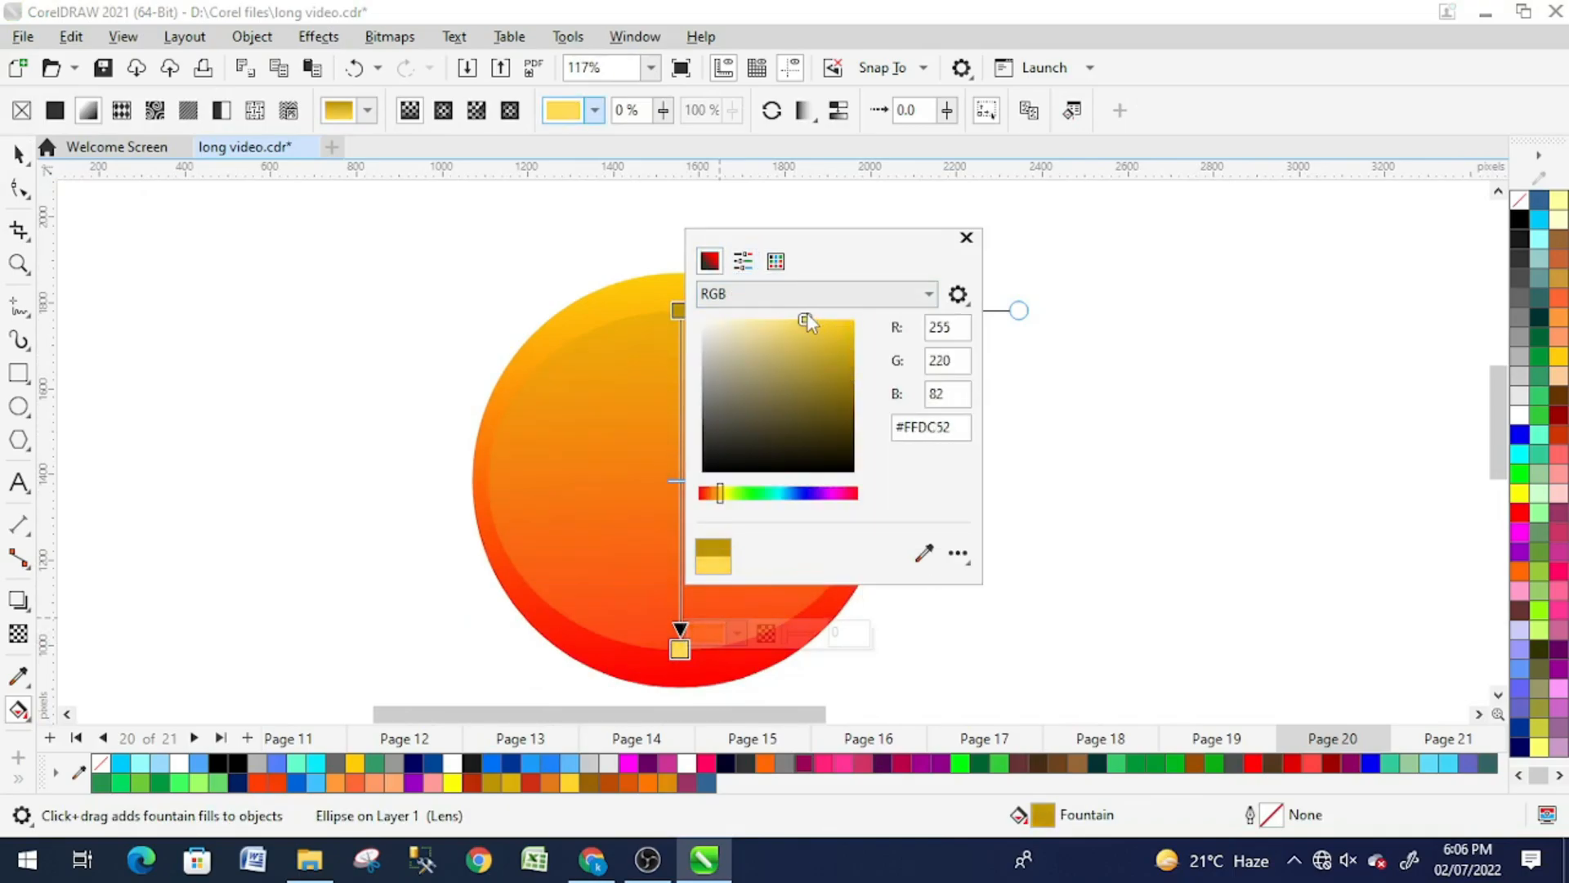
click(966, 237)
Step: Set the top colour of the inner ellipse's fountain fill to a darker gold, about #AB8C0F
click(678, 310)
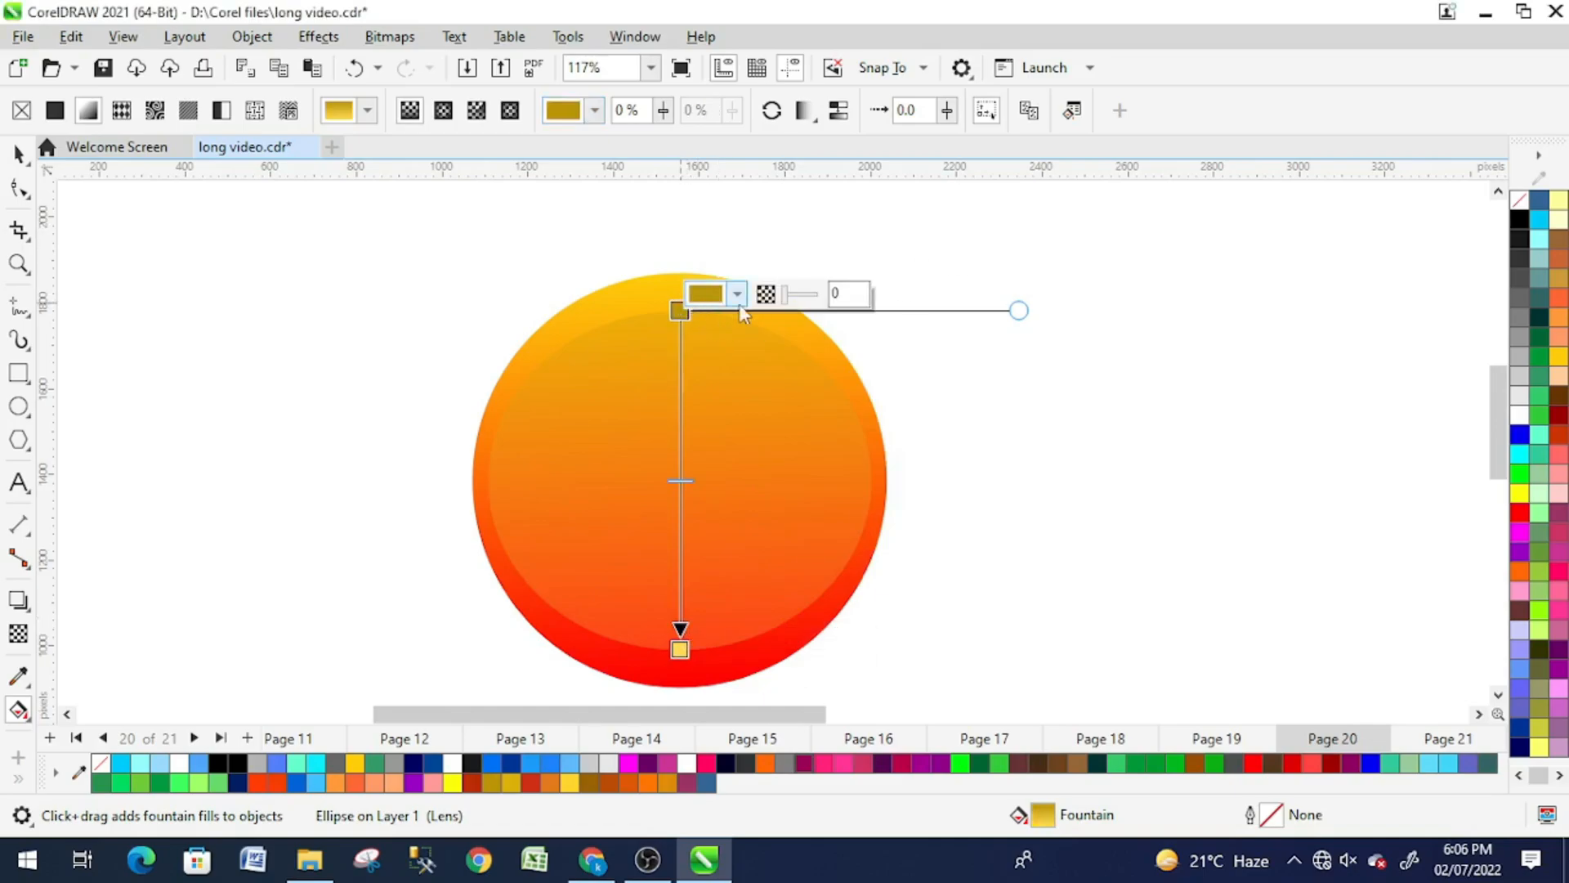
click(737, 293)
click(710, 340)
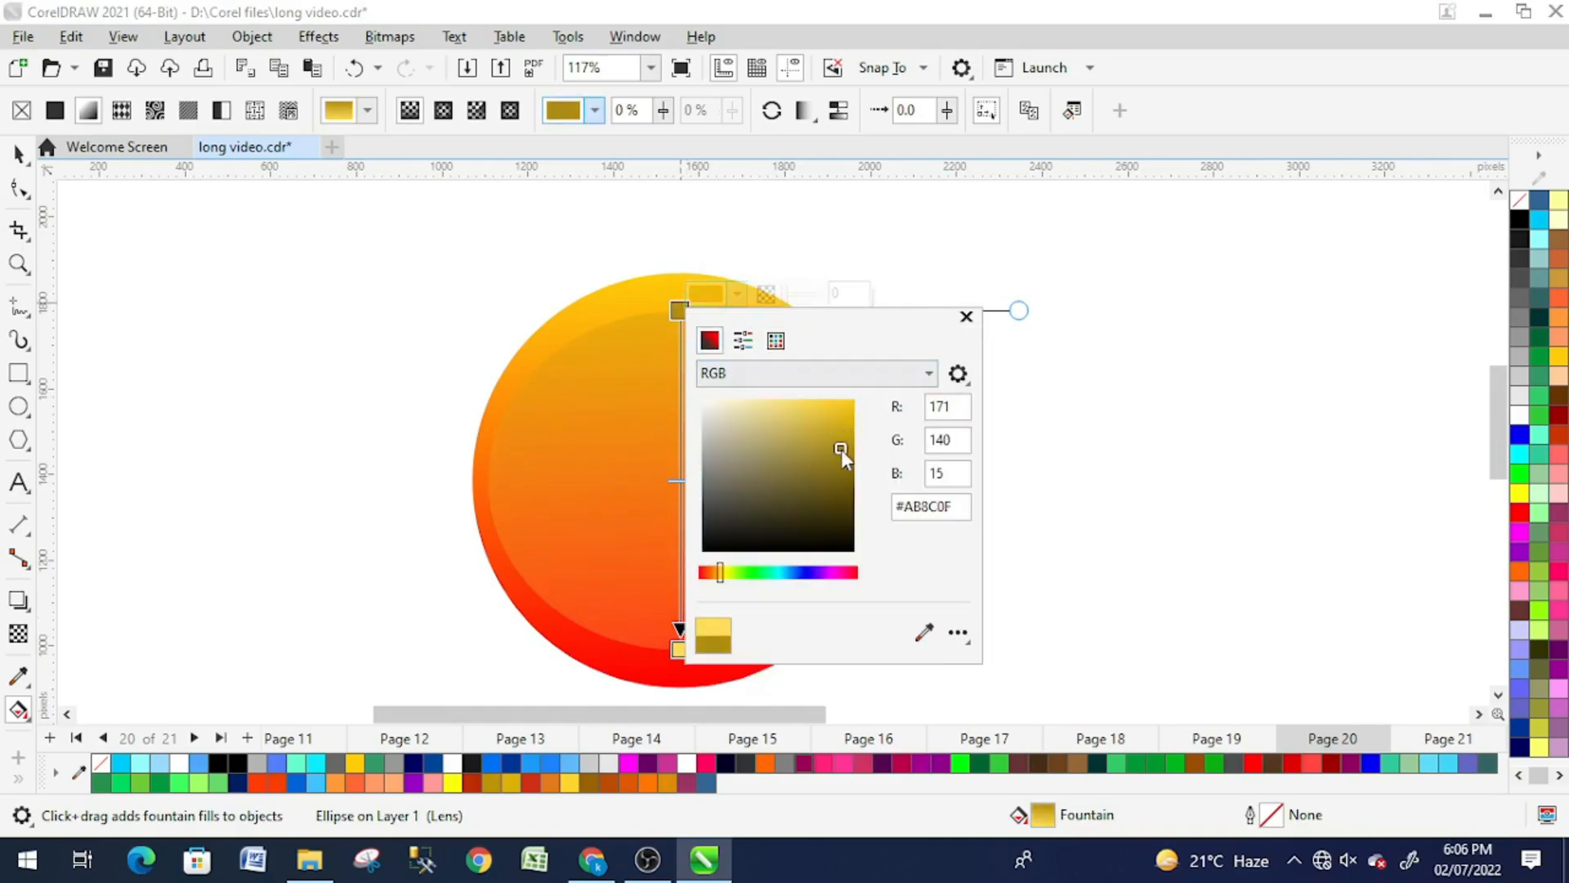
drag(841, 449, 836, 449)
click(966, 316)
click(866, 236)
scroll(543, 386, down, 1)
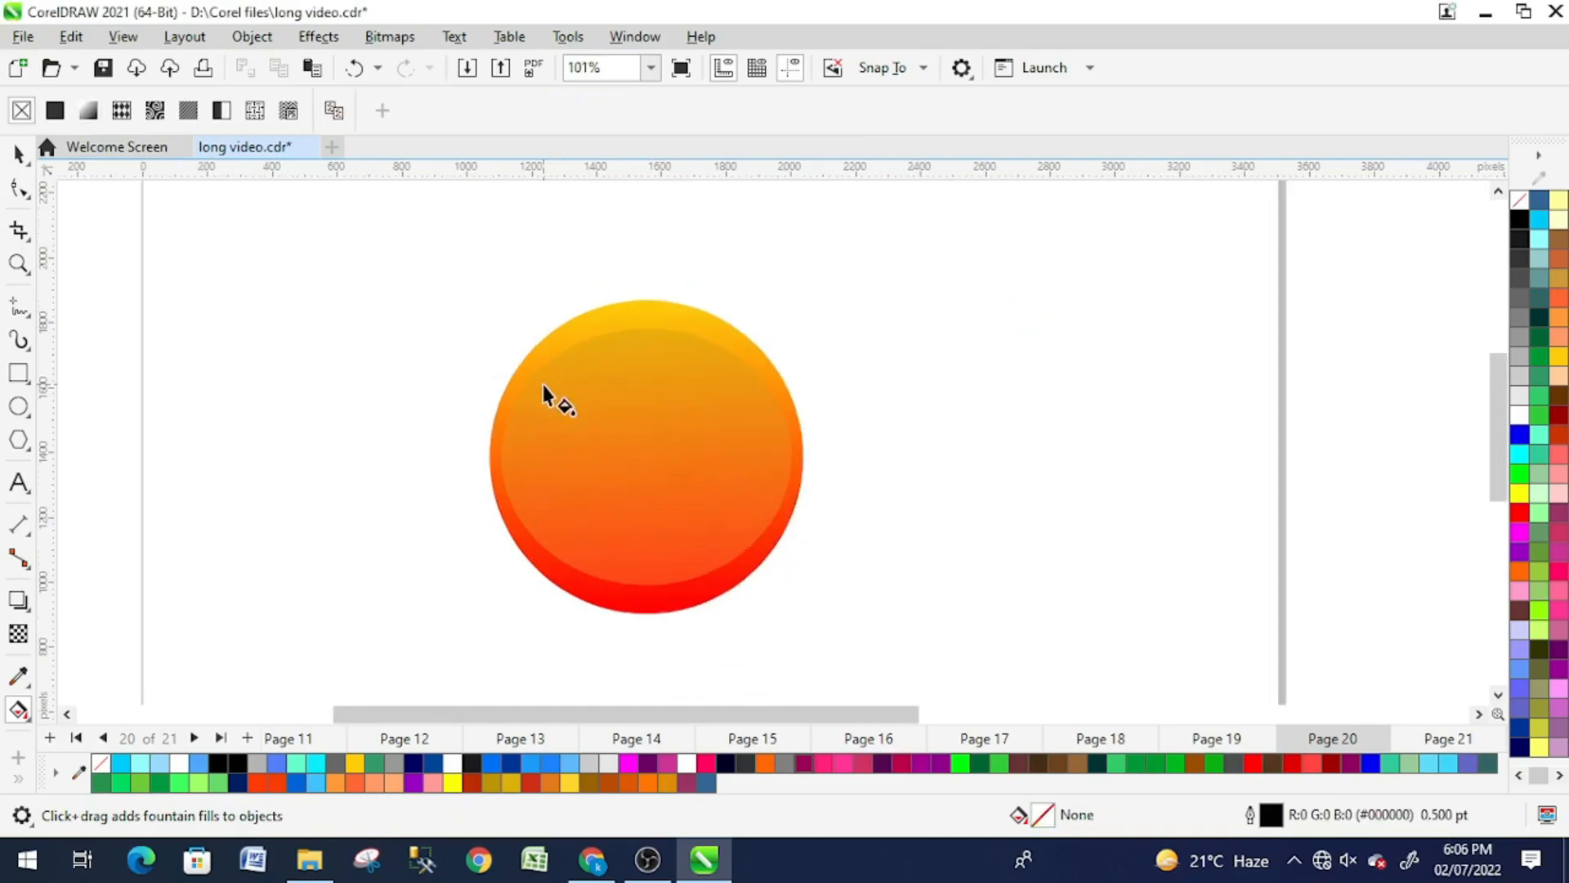
Step: Draw a tall rectangle about 234 by 539 px beside the button and fully round its corners into a pill
click(19, 373)
click(90, 371)
drag(207, 360, 284, 535)
click(18, 188)
click(630, 111)
drag(207, 360, 291, 393)
click(19, 156)
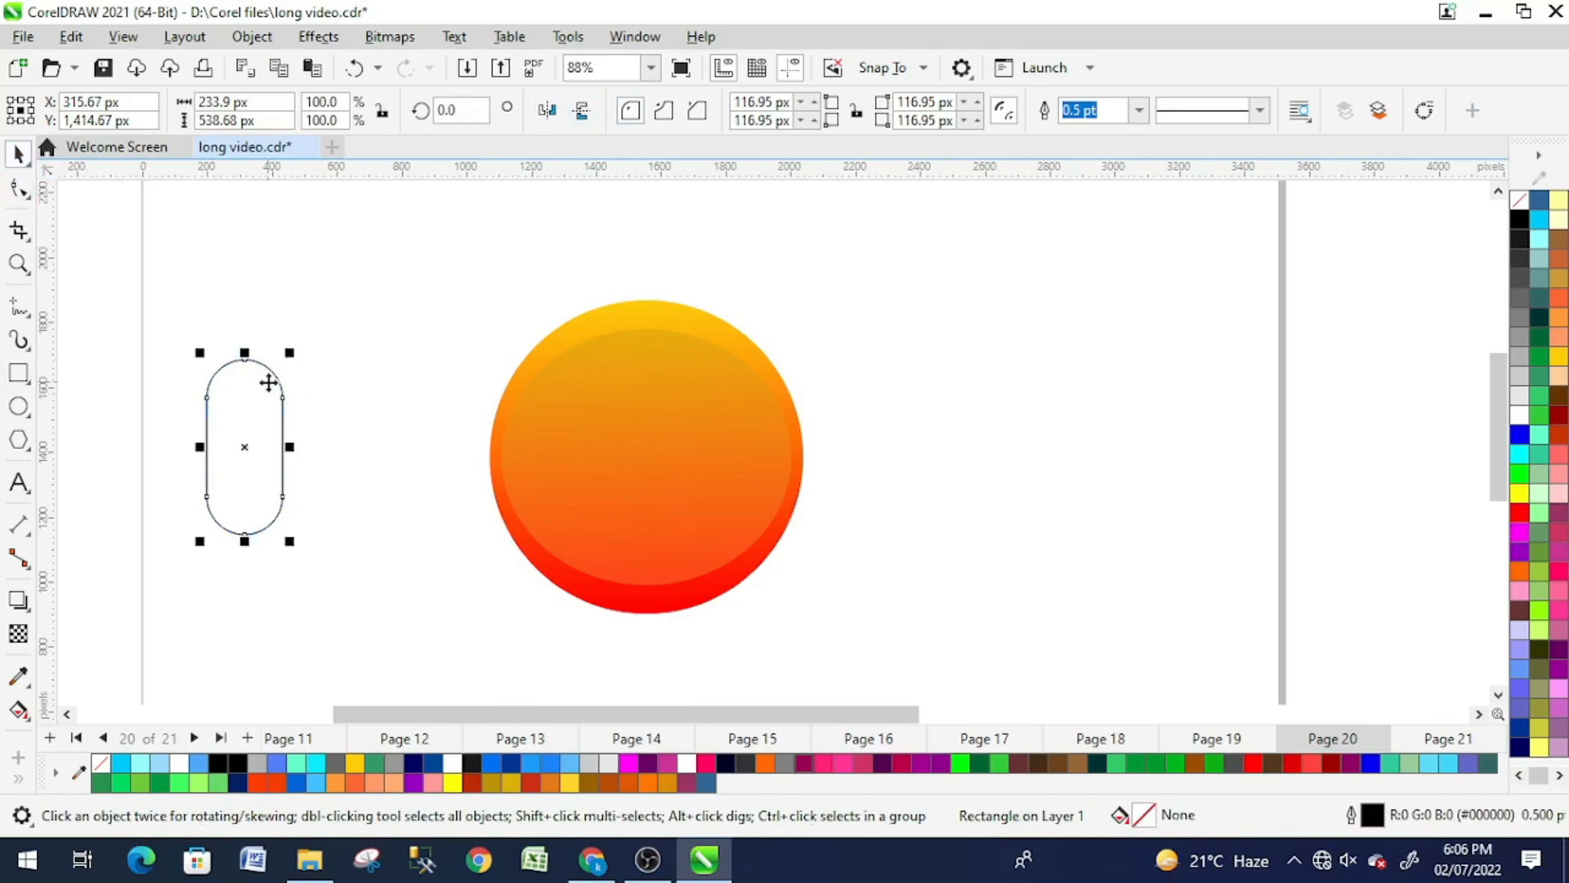
Step: Rotate the pill shape by 45 degrees
text(45)
key(Return)
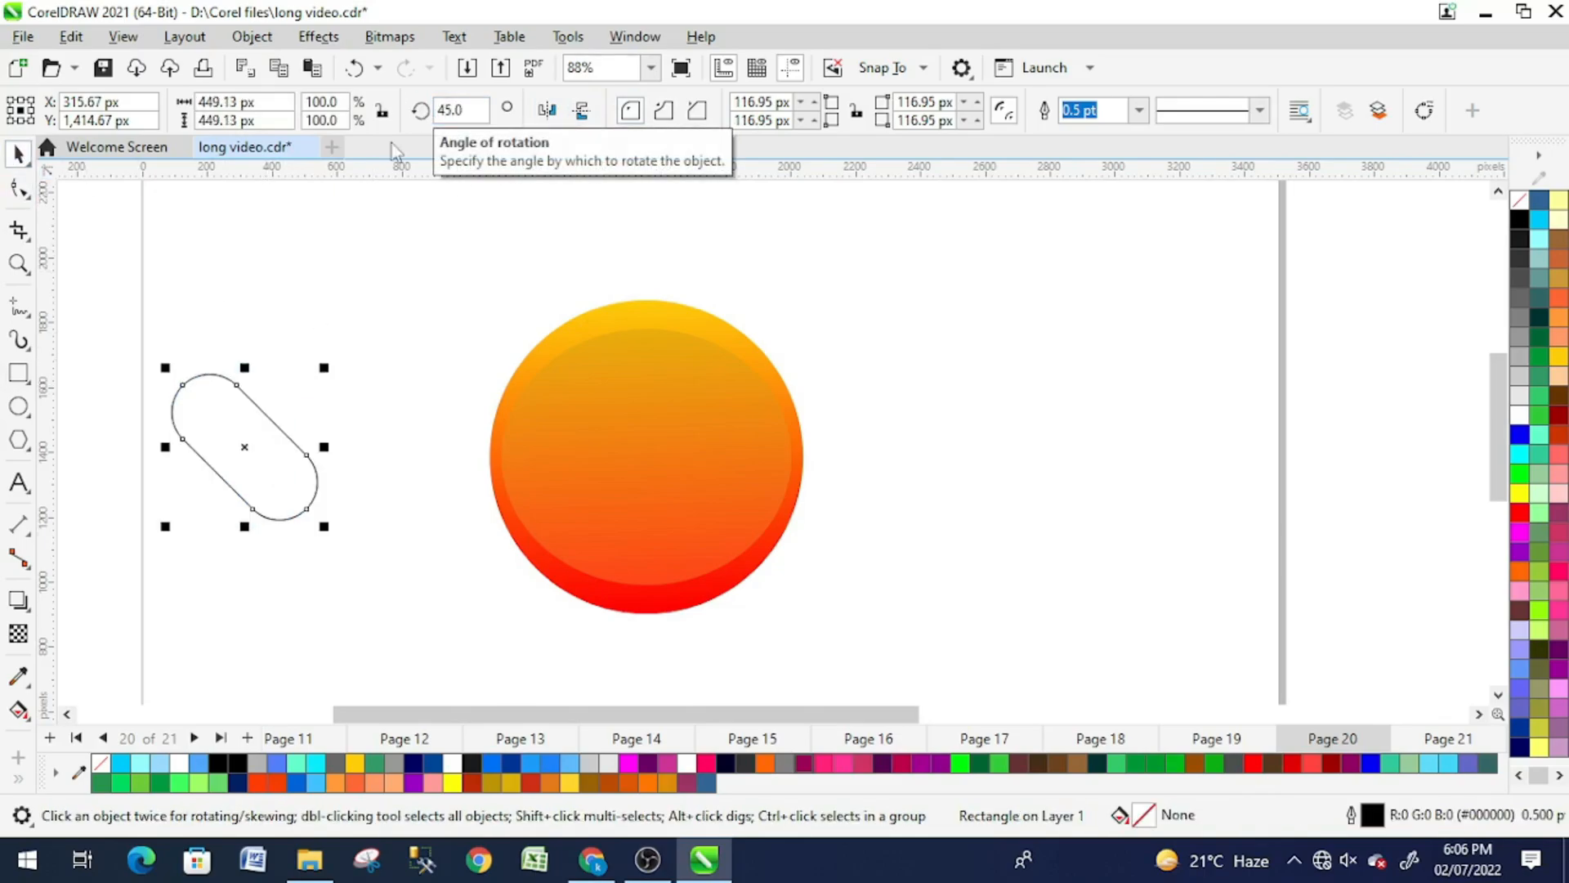
click(298, 278)
Step: Duplicate the rotated pill in place and set the copy's rotation angle to -45 degrees
click(211, 400)
key(ctrl+c)
key(ctrl+v)
click(426, 112)
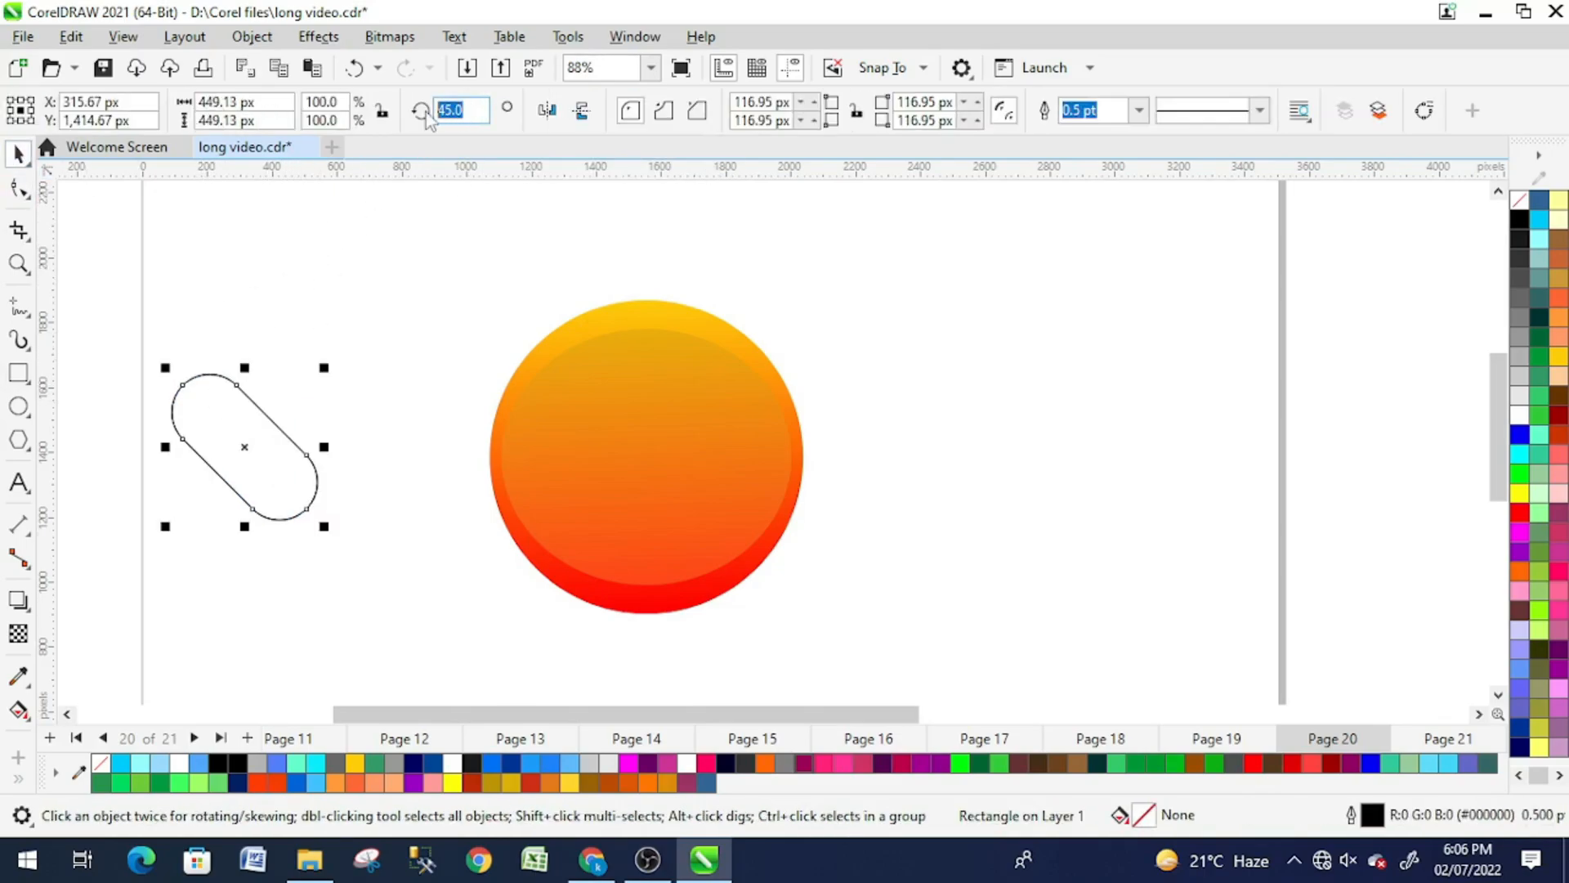
text(-45)
key(Return)
click(204, 315)
Step: Delete the pills' overlapping segments with the Virtual Segment Delete tool, leaving only a heart-shaped outline
click(18, 189)
click(22, 234)
click(139, 281)
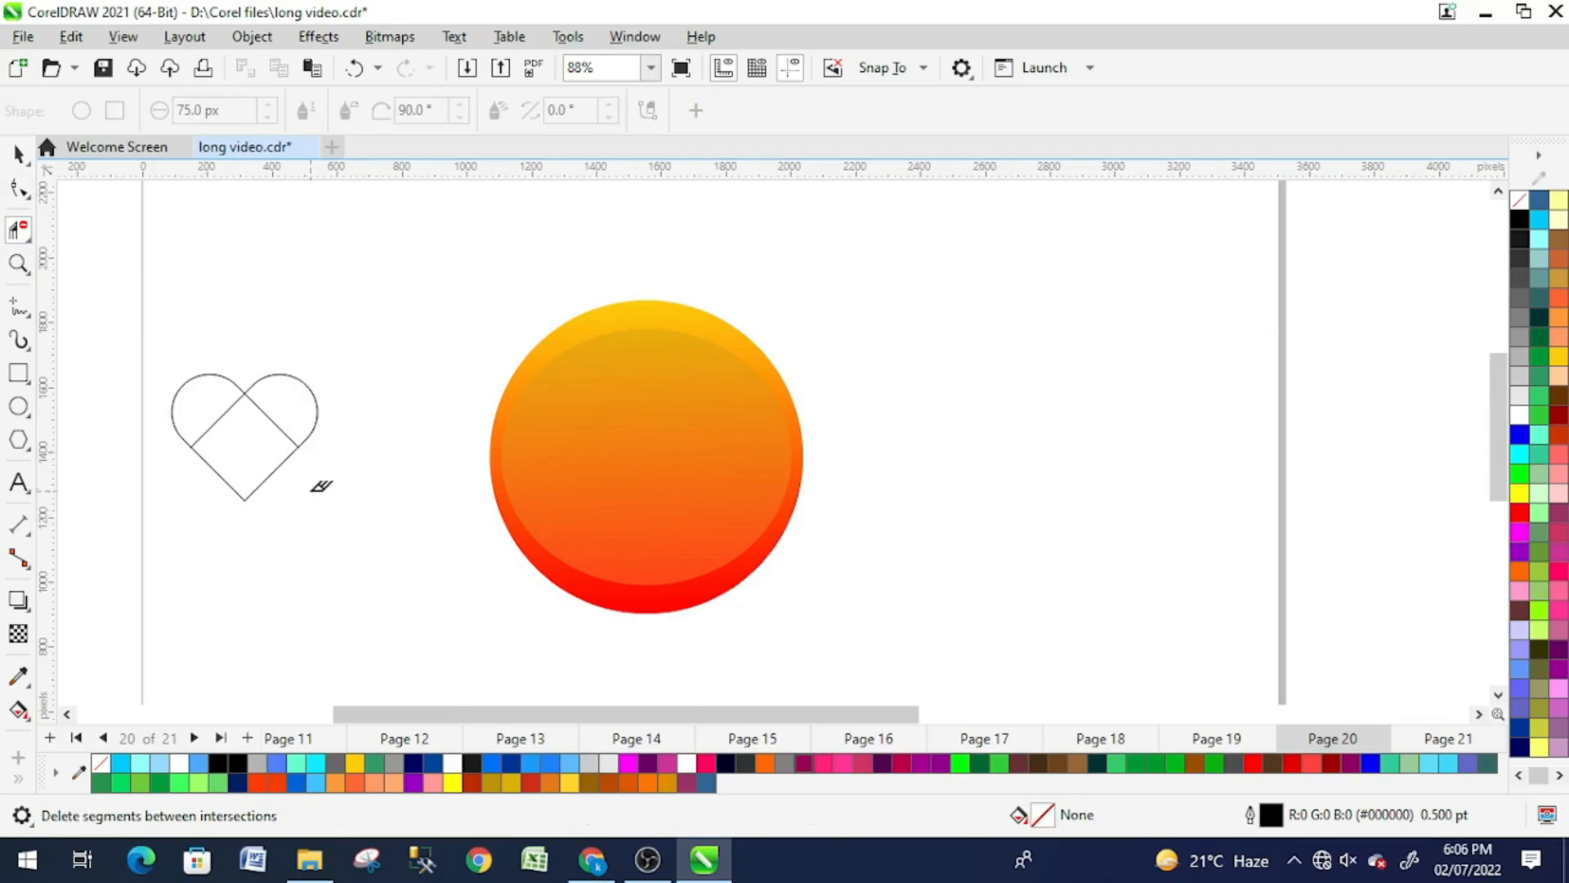
click(14, 154)
drag(169, 333, 127, 328)
click(90, 553)
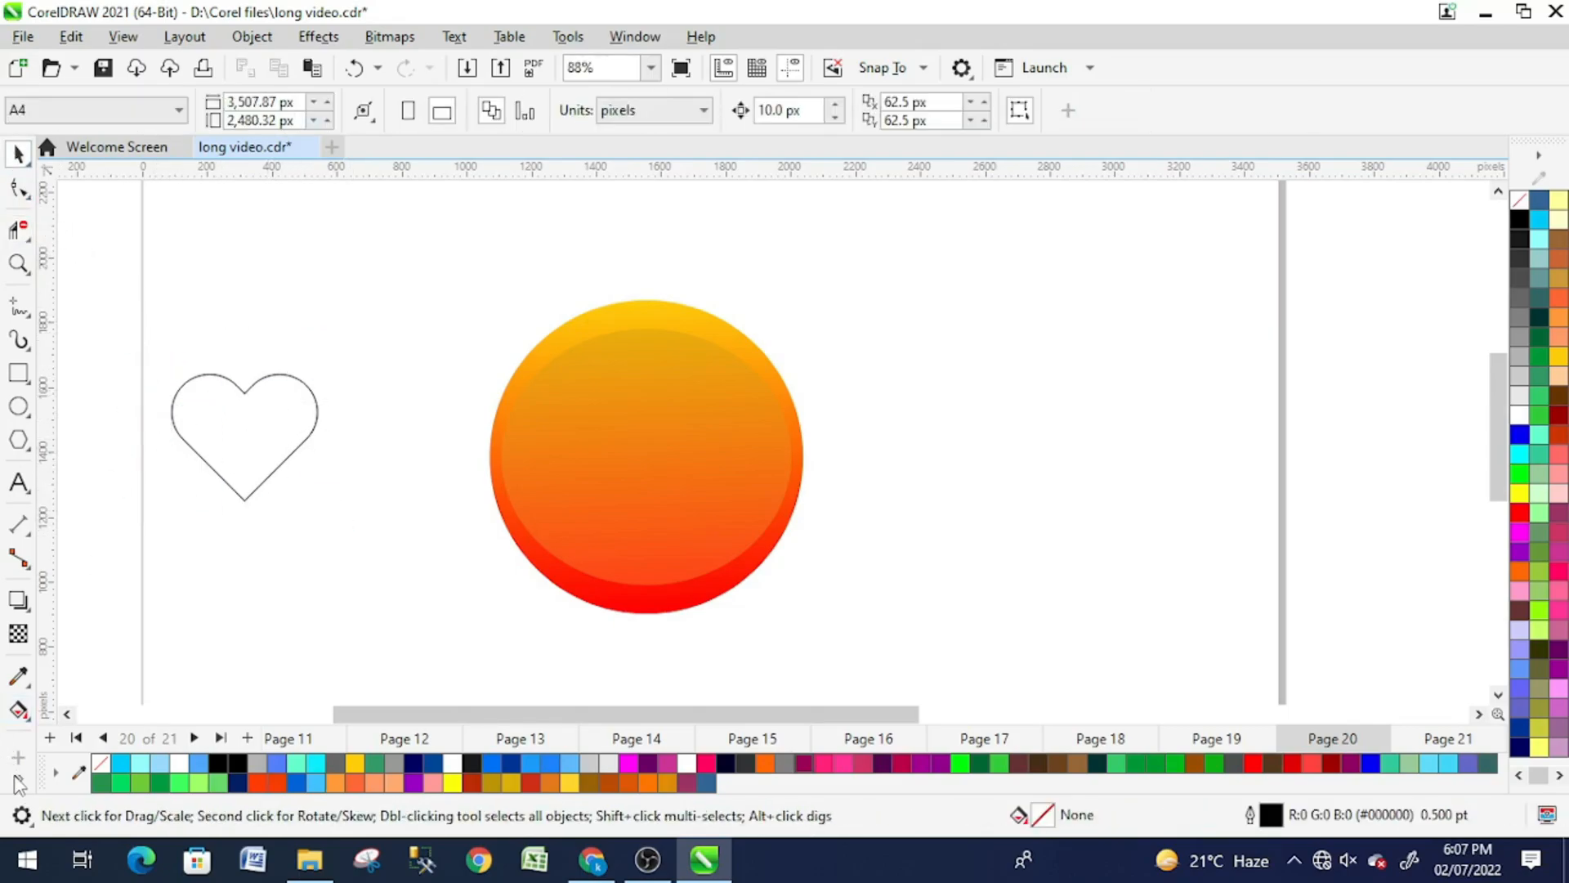
Step: Create a filled heart from the enclosed outline with the Smart Fill tool
click(20, 710)
click(90, 735)
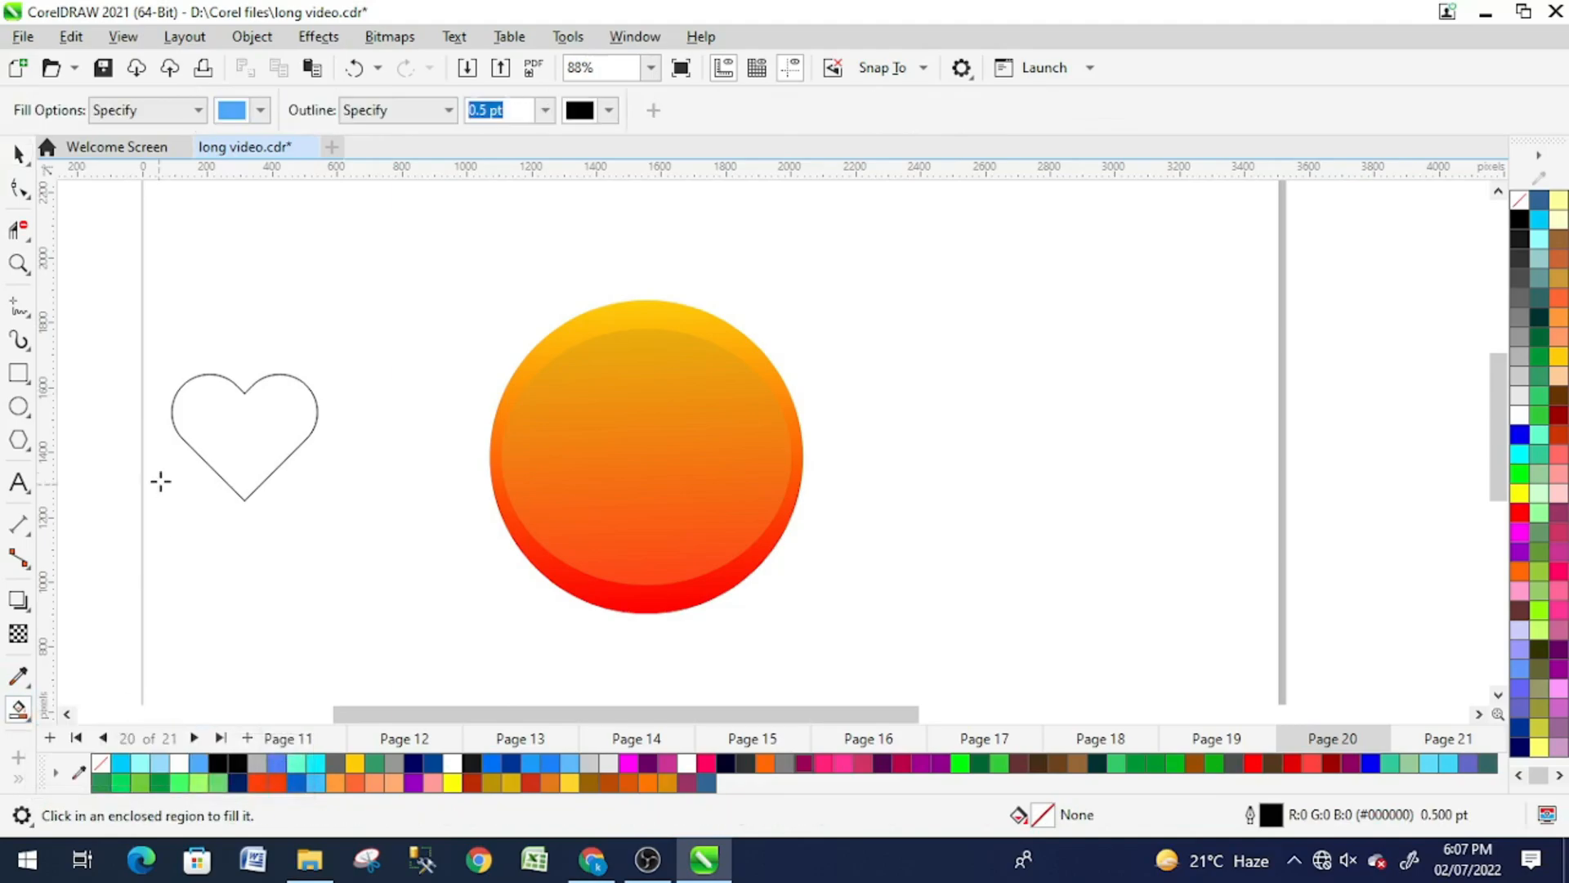
click(206, 440)
Step: Move the filled heart away from the source lines and delete the leftover outline pieces
click(18, 153)
drag(257, 425, 415, 530)
drag(139, 329, 335, 548)
key(Delete)
Step: Fill the heart with white and remove its outline
click(424, 513)
click(1520, 416)
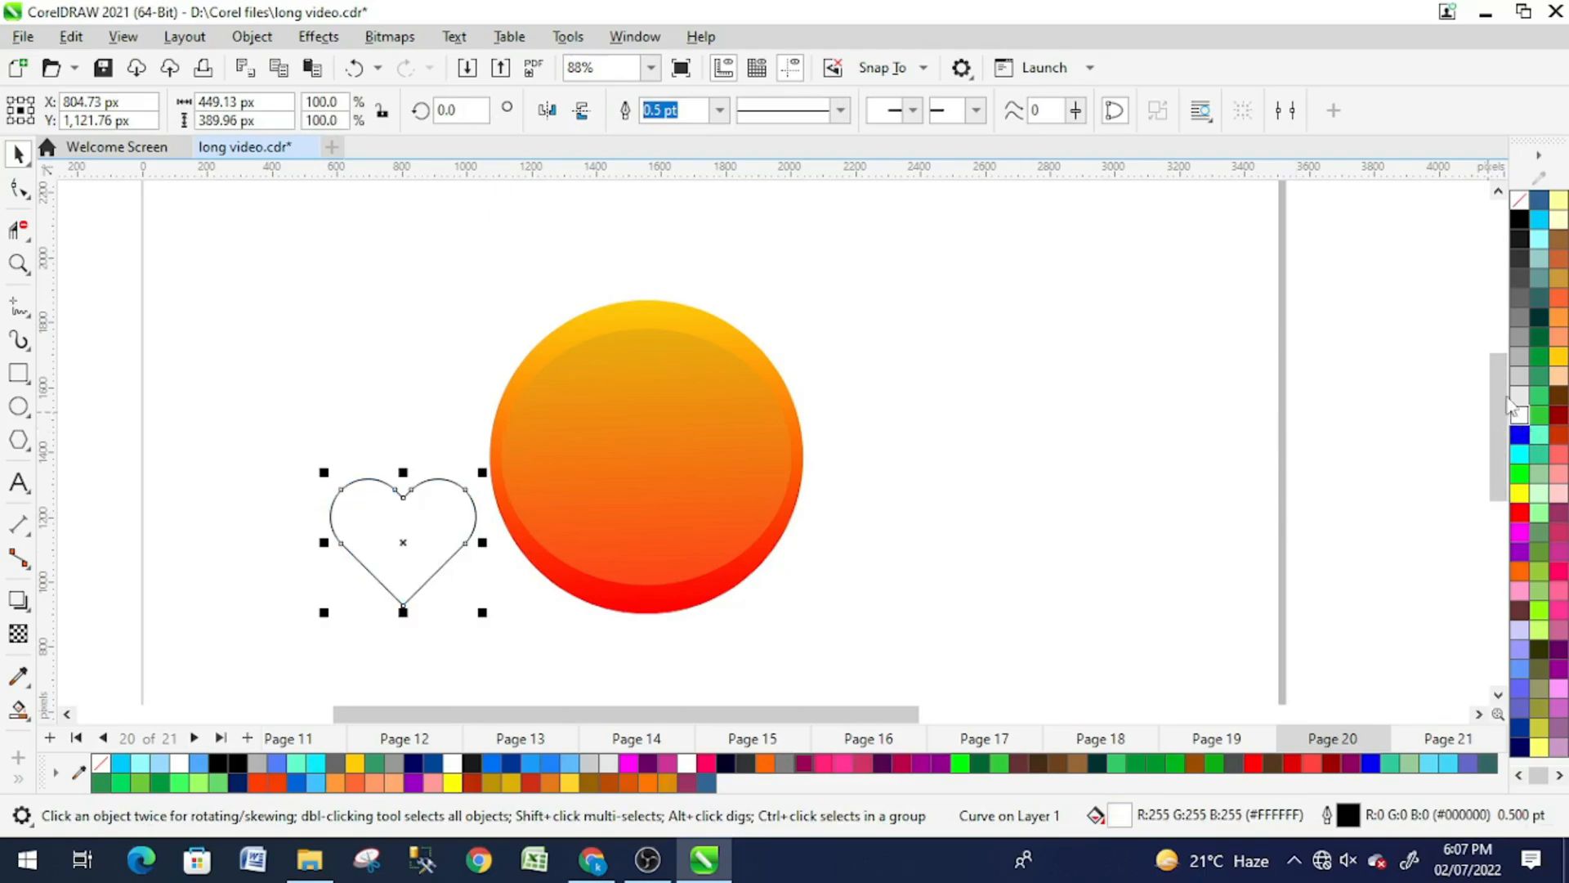
right_click(1519, 201)
Step: Place the white heart on the orange button and align it to the button's centre
drag(423, 512, 664, 441)
scroll(664, 441, up, 1)
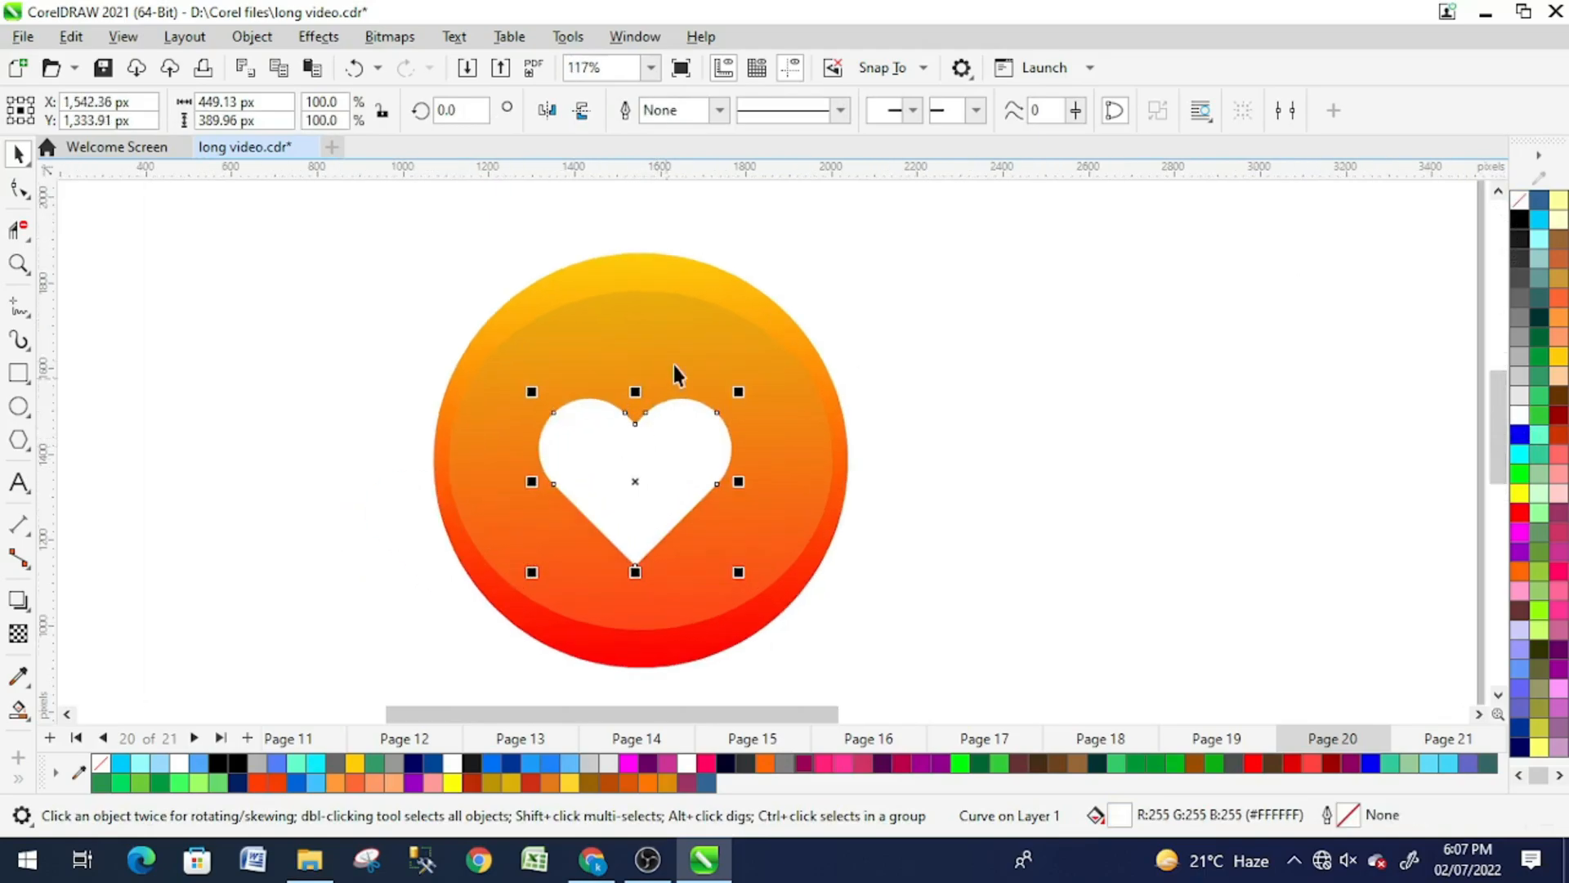
shift+click(676, 337)
key(e)
click(698, 411)
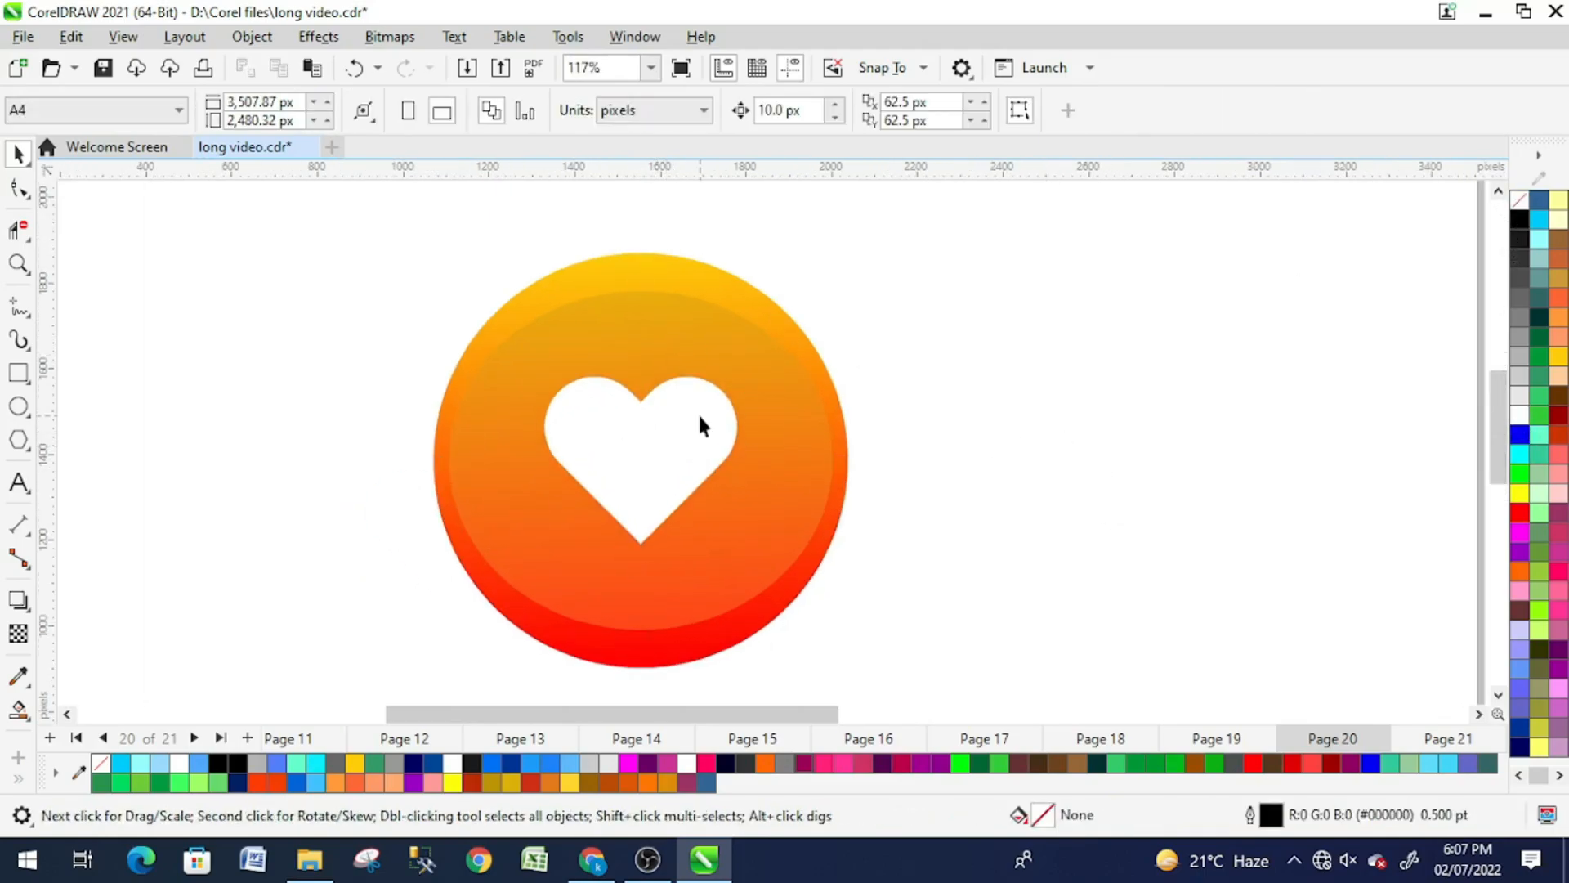
Step: Scale the heart down about its centre and nudge it slightly downward on the button
drag(748, 373, 690, 394)
key(Down)
key(Down)
key(Down)
key(Up)
click(934, 359)
scroll(570, 442, down, 1)
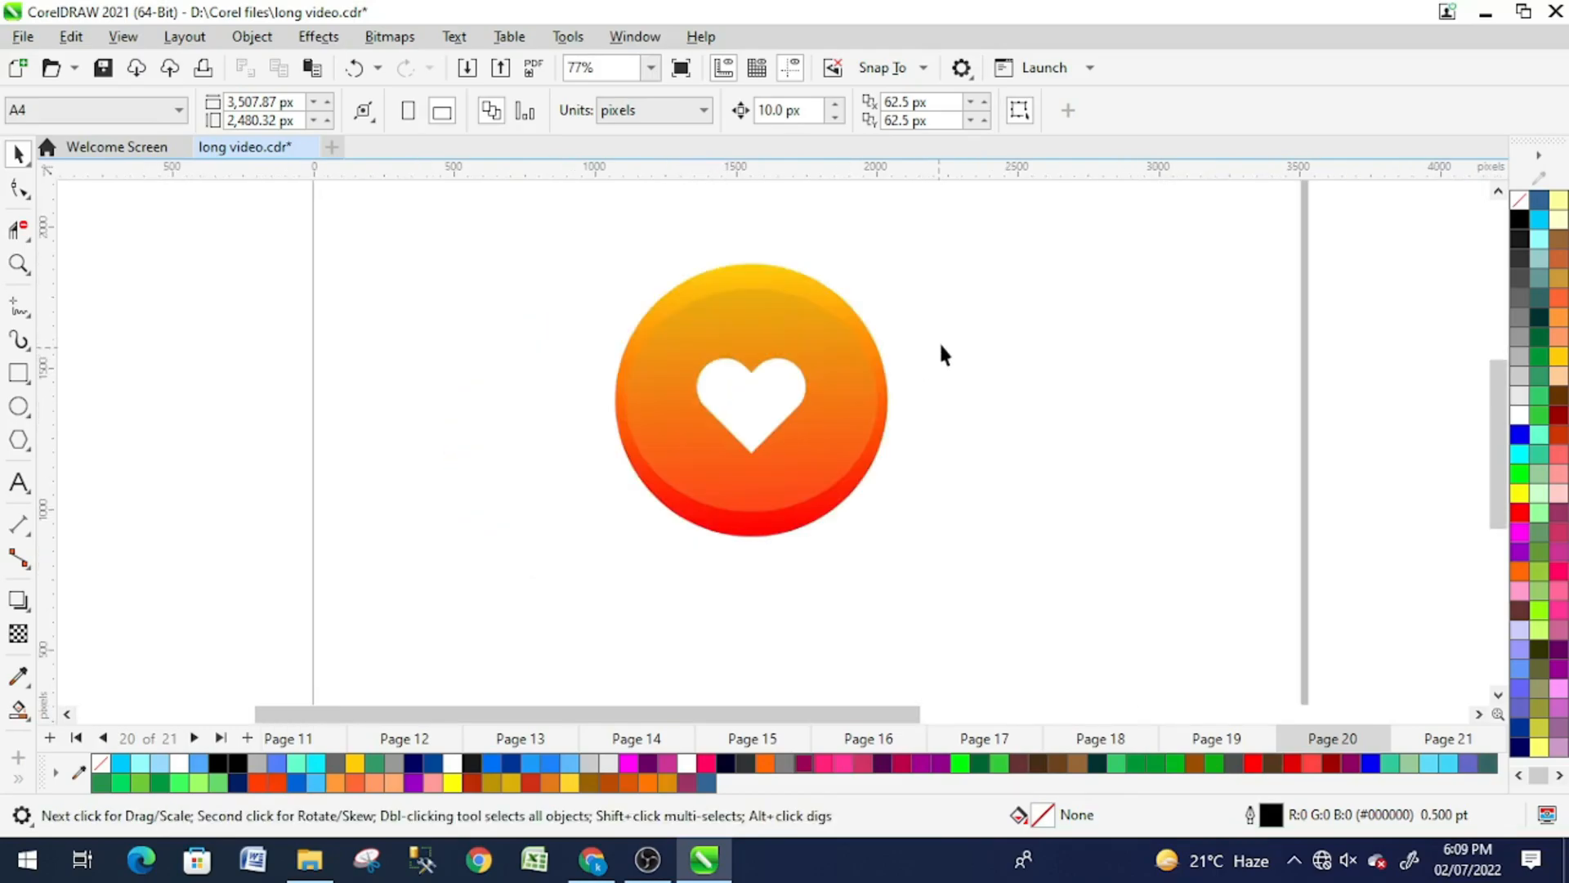
Step: Draw an unfilled circle slightly larger than the button and centre it on the button both horizontally and vertically
drag(939, 344, 937, 394)
scroll(937, 394, down, 1)
key(F7)
drag(388, 338, 669, 619)
key(space)
shift+click(774, 333)
key(e)
key(c)
click(704, 306)
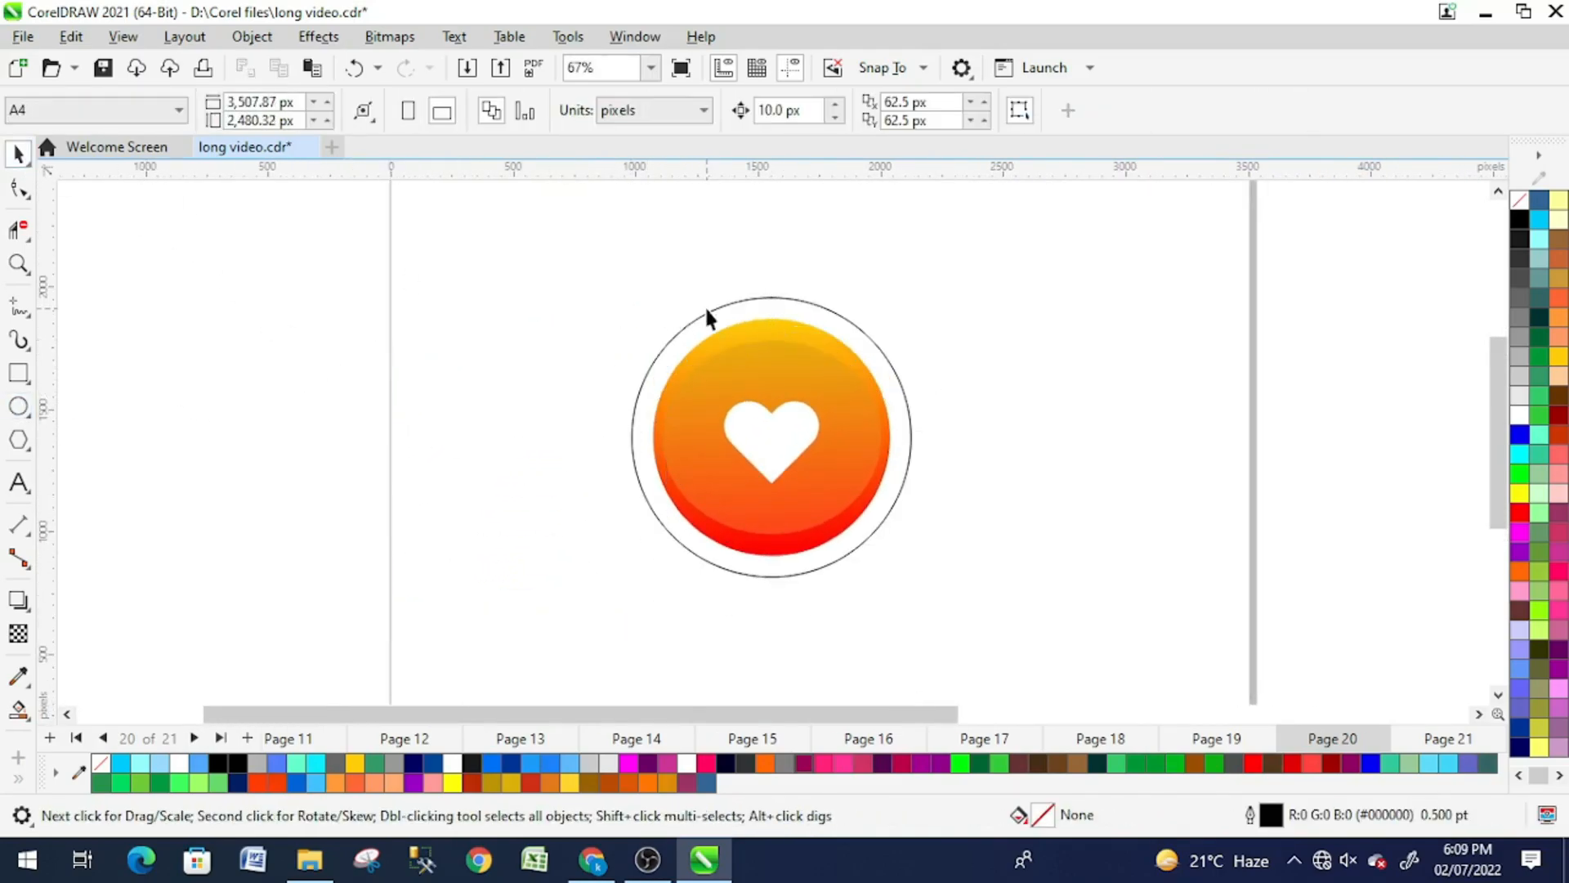
Step: Scale the outline circle to about 897 px across and add a smaller concentric copy around the heart
drag(654, 302, 624, 287)
scroll(872, 384, up, 2)
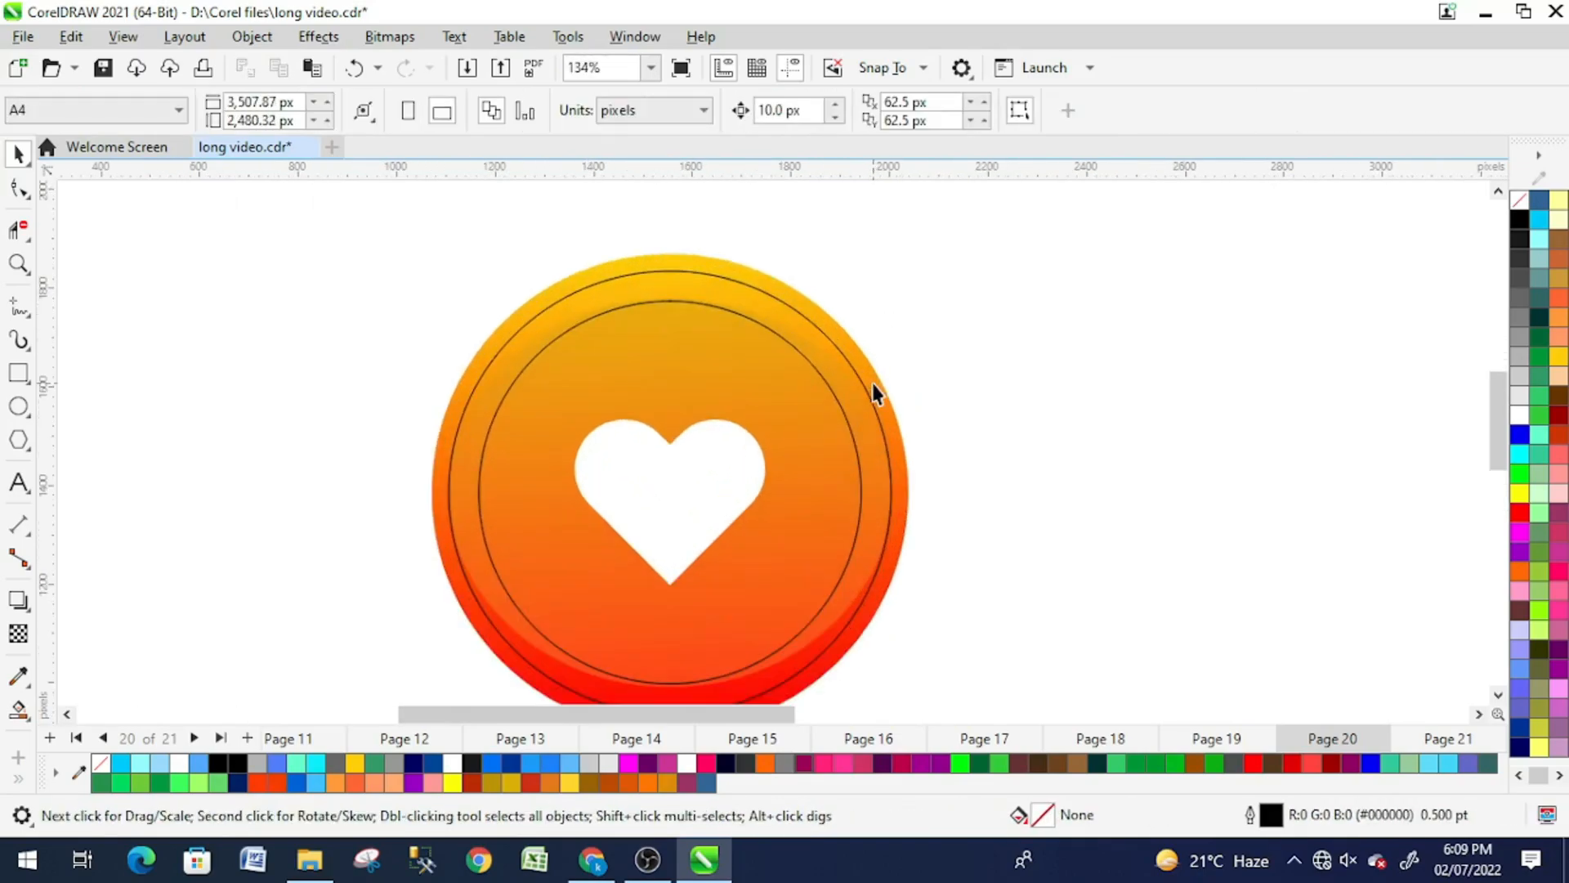
click(984, 375)
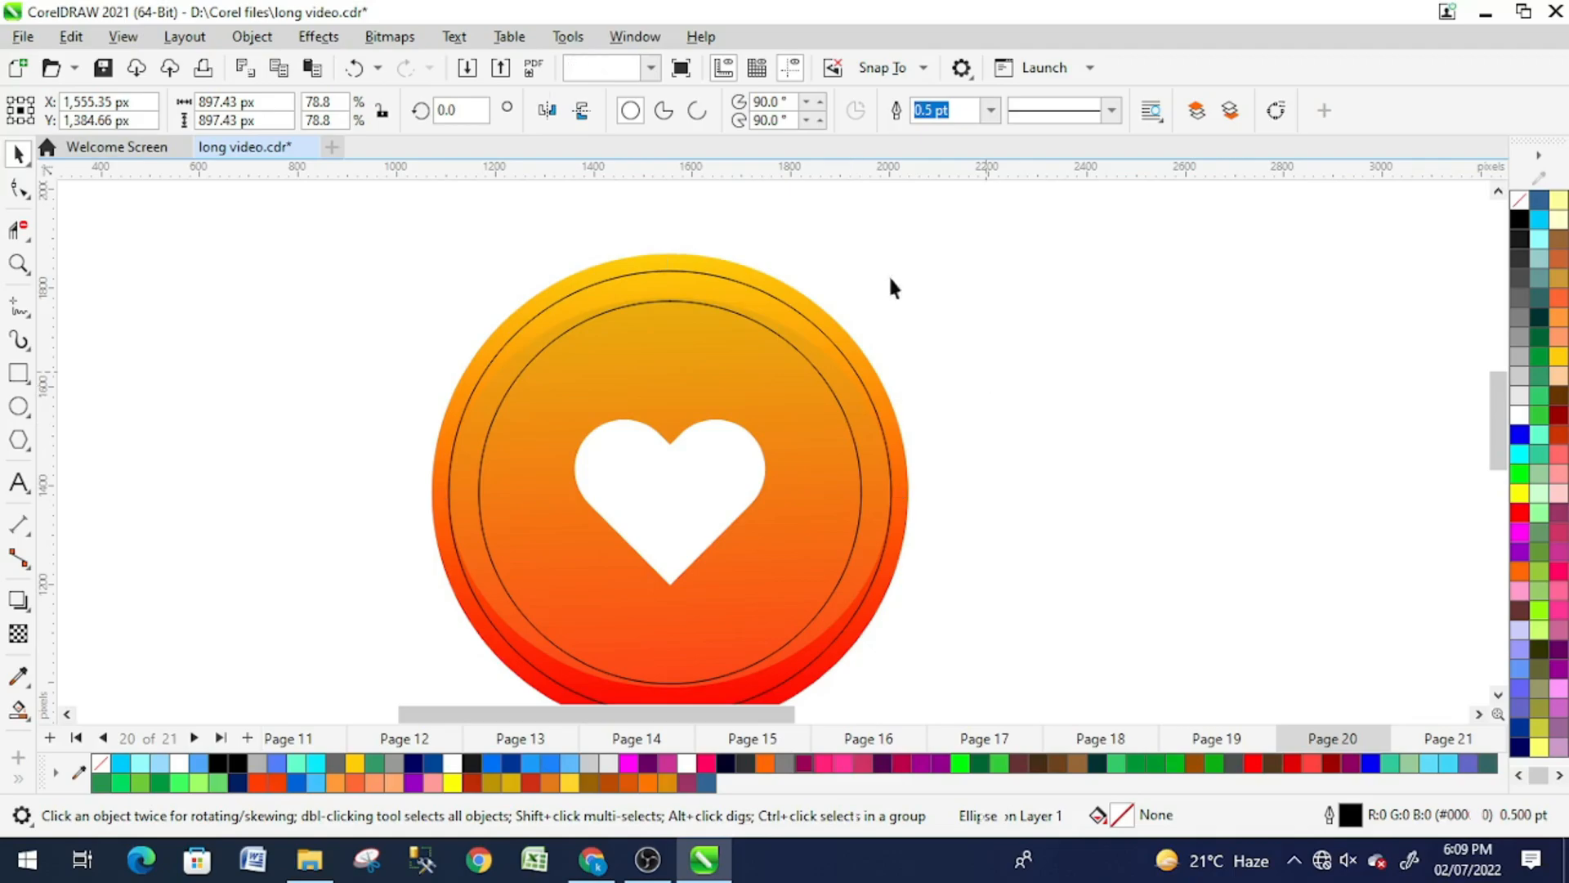
Step: Draw a wide rectangle about 1,439 by 271 px across the button and centre it on the button in both directions
key(F6)
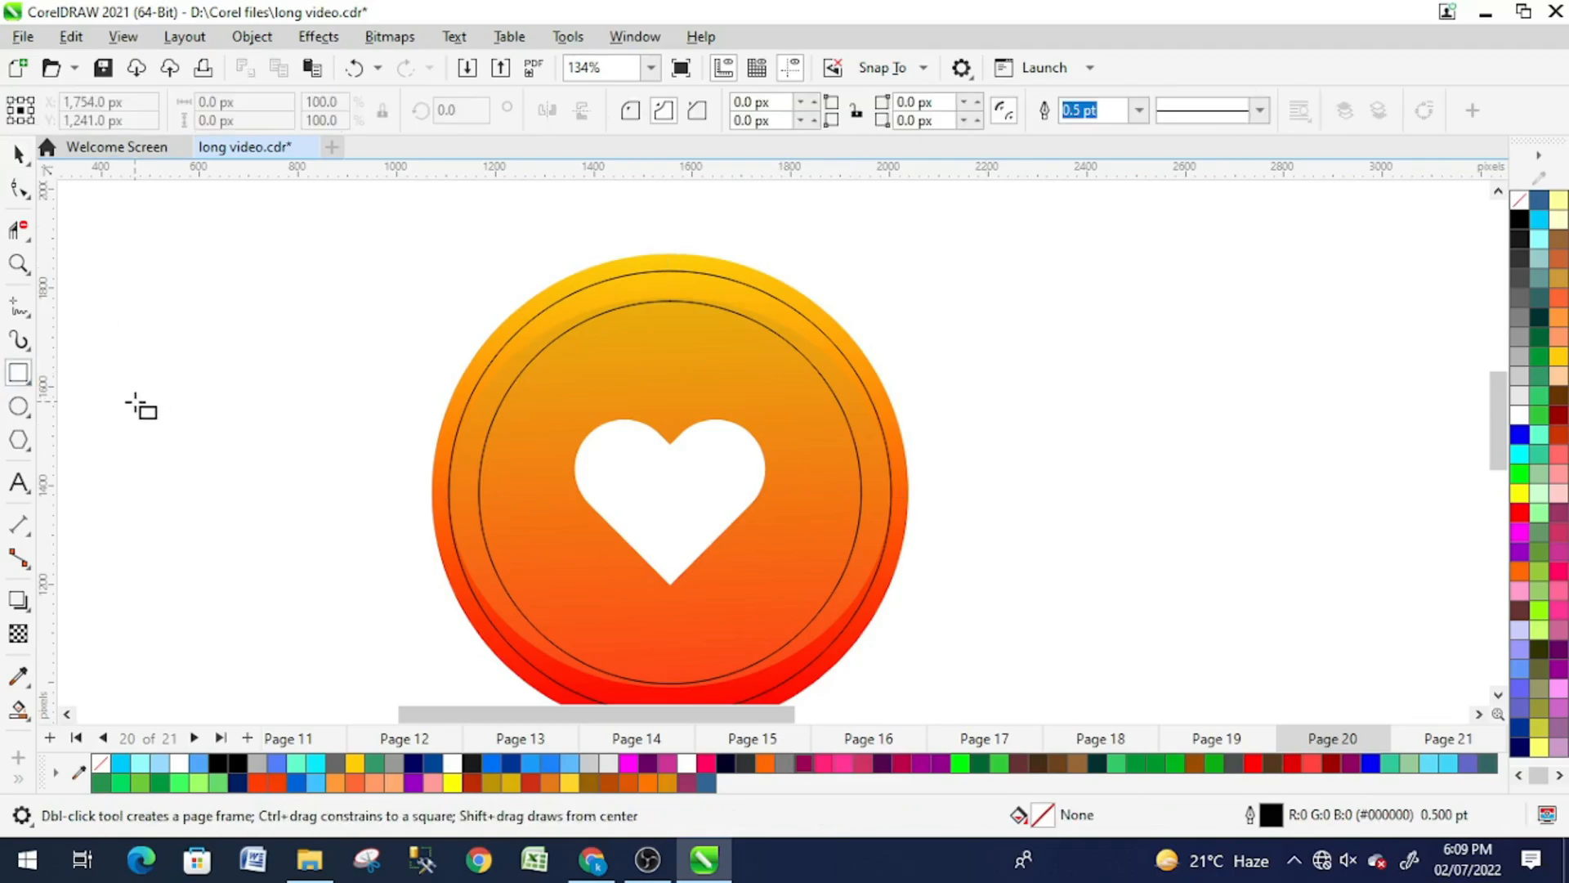
click(17, 314)
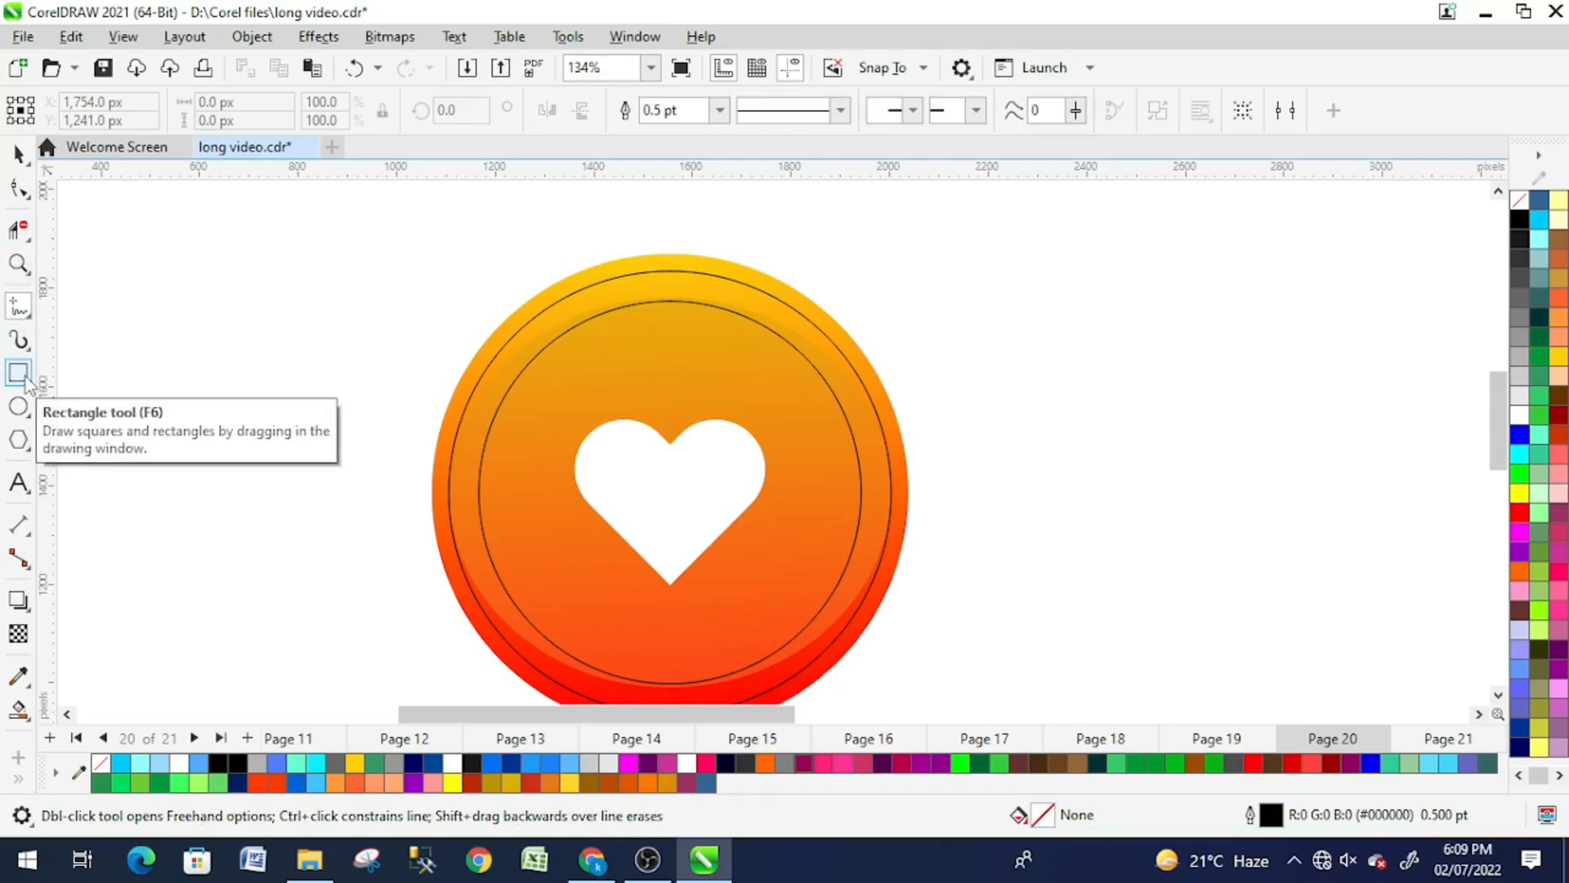
click(19, 374)
drag(174, 415, 890, 551)
click(14, 149)
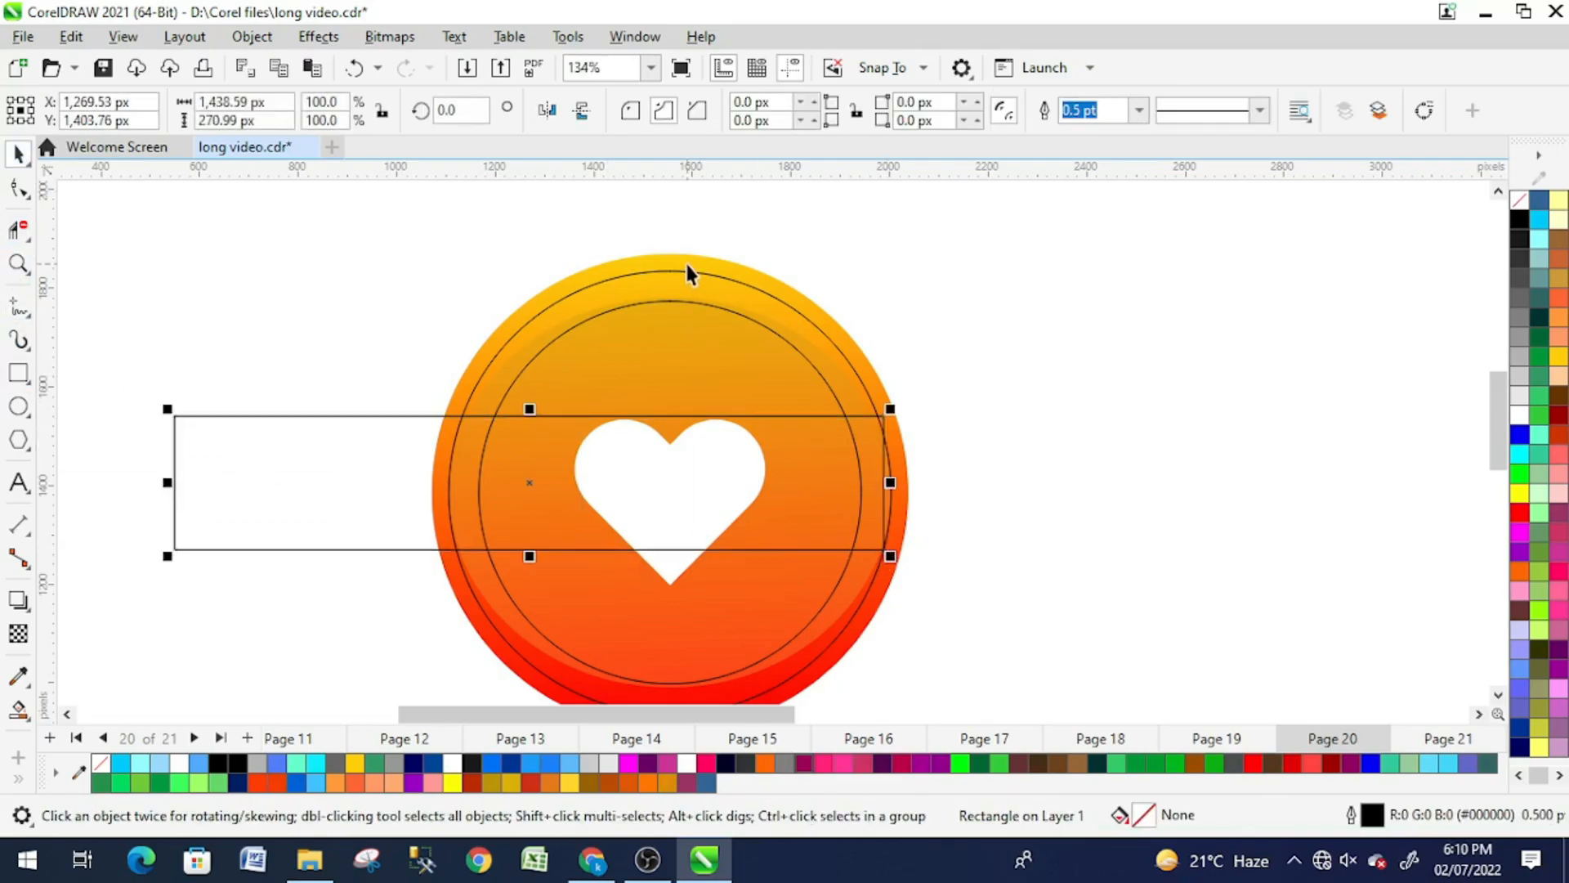
shift+click(685, 261)
key(c)
key(e)
Step: Add a smaller concentric copy of the rectangle inside the large one
click(983, 409)
click(1025, 424)
drag(1028, 426, 931, 444)
right_click(931, 444)
click(931, 444)
Step: Delete the upper ring sections and the rectangle segments beside them on the button's right side with Virtual Segment Delete
click(19, 230)
click(893, 423)
click(875, 406)
click(842, 398)
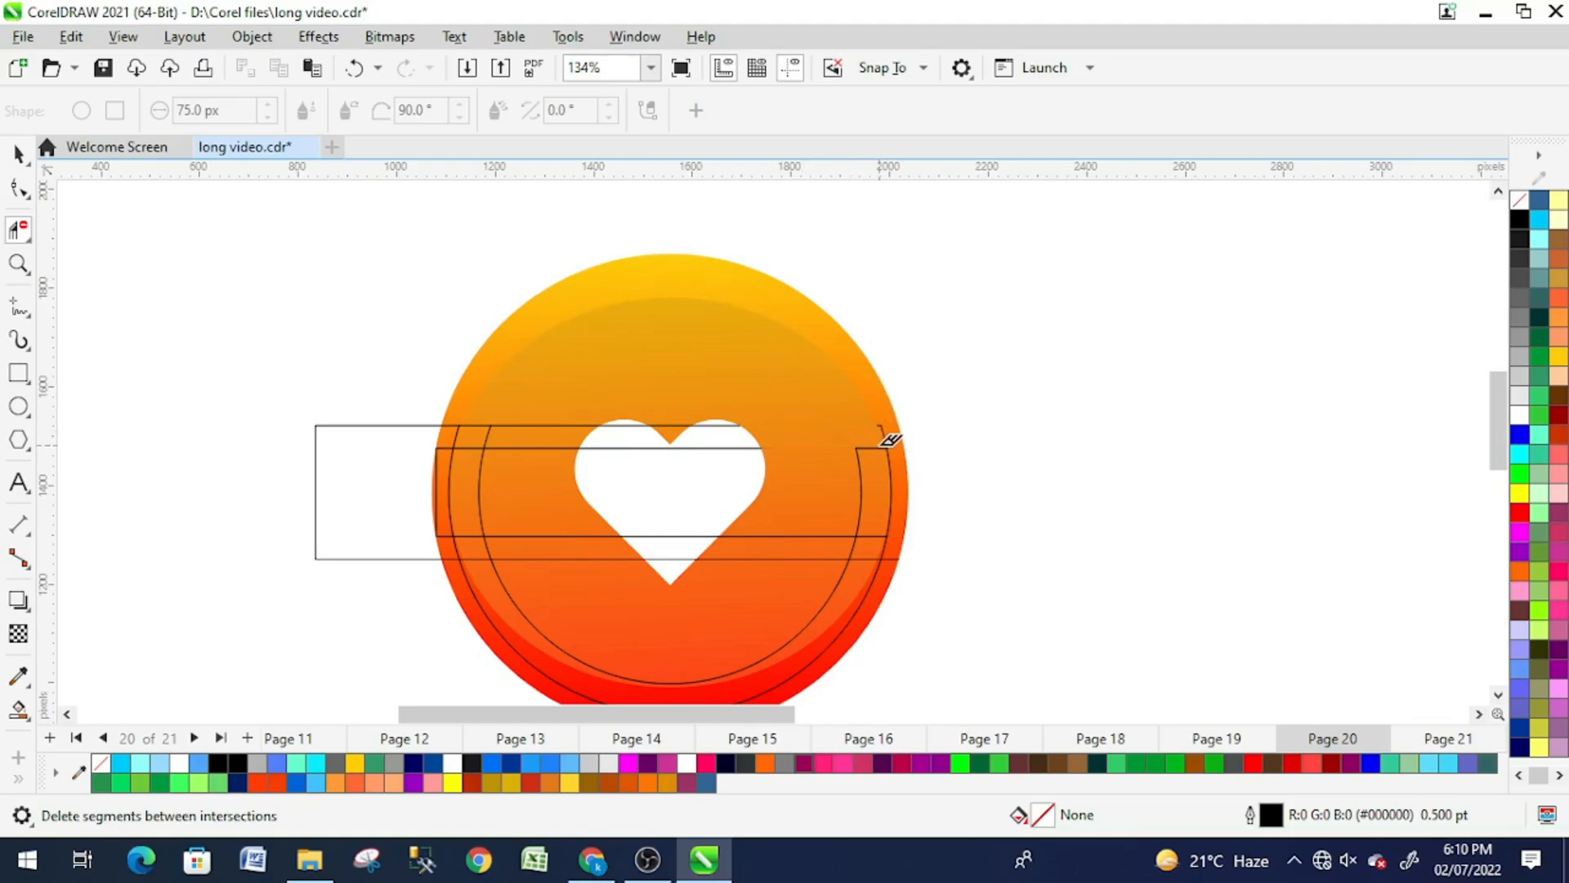
scroll(882, 417, up, 3)
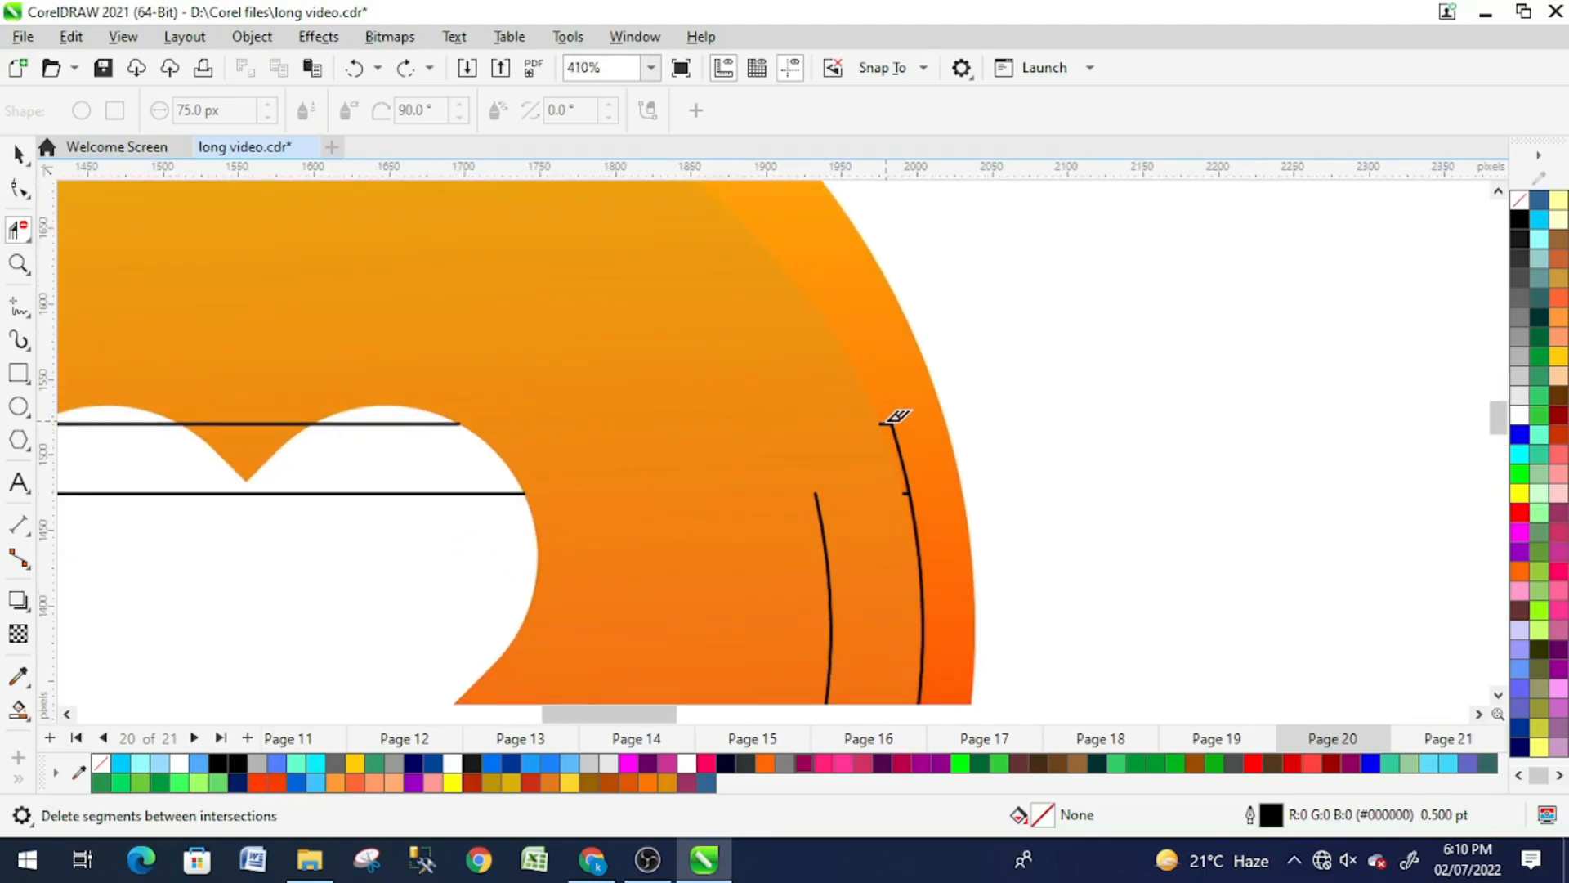
scroll(934, 500, down, 2)
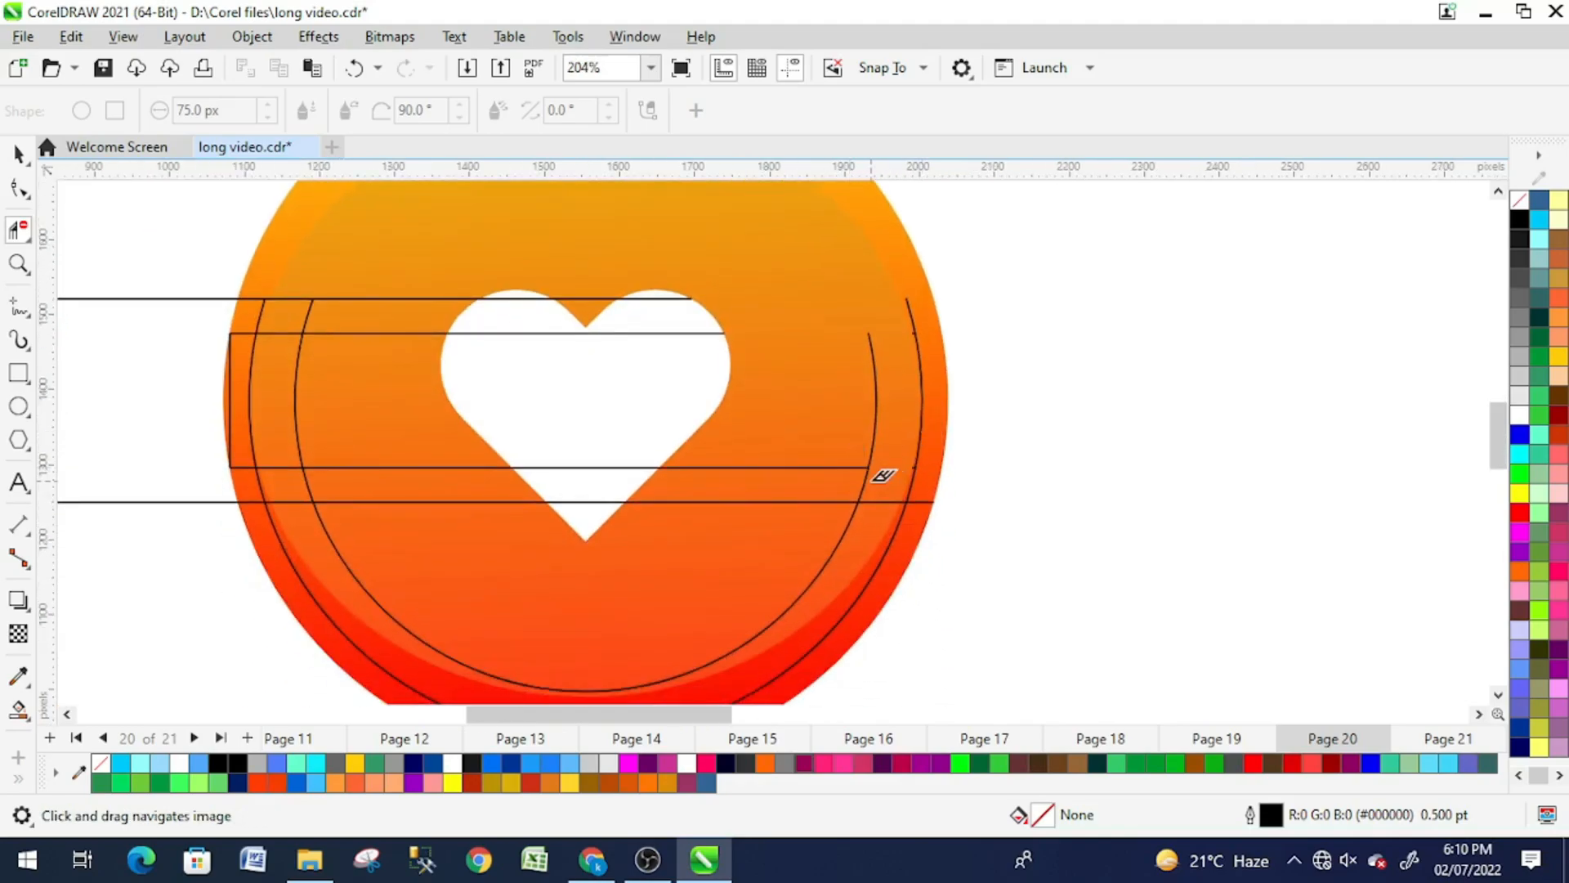
Step: Delete the lower ring sections and the lower rectangle lines on the button's right side, leaving two short arcs there
click(915, 503)
scroll(920, 455, up, 4)
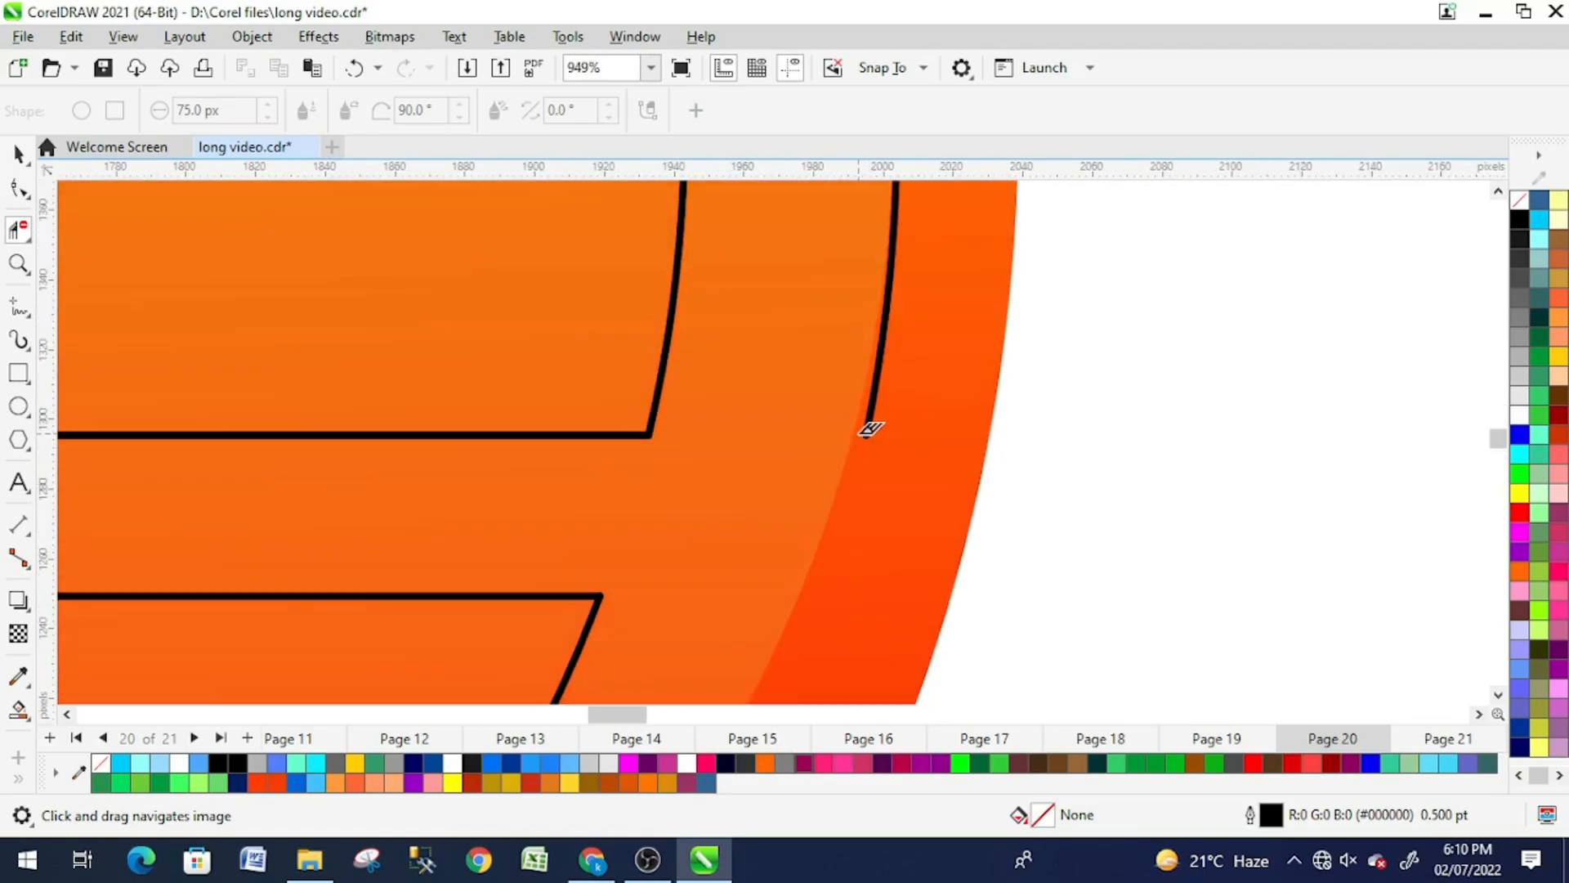
scroll(608, 601, down, 4)
click(623, 586)
click(605, 522)
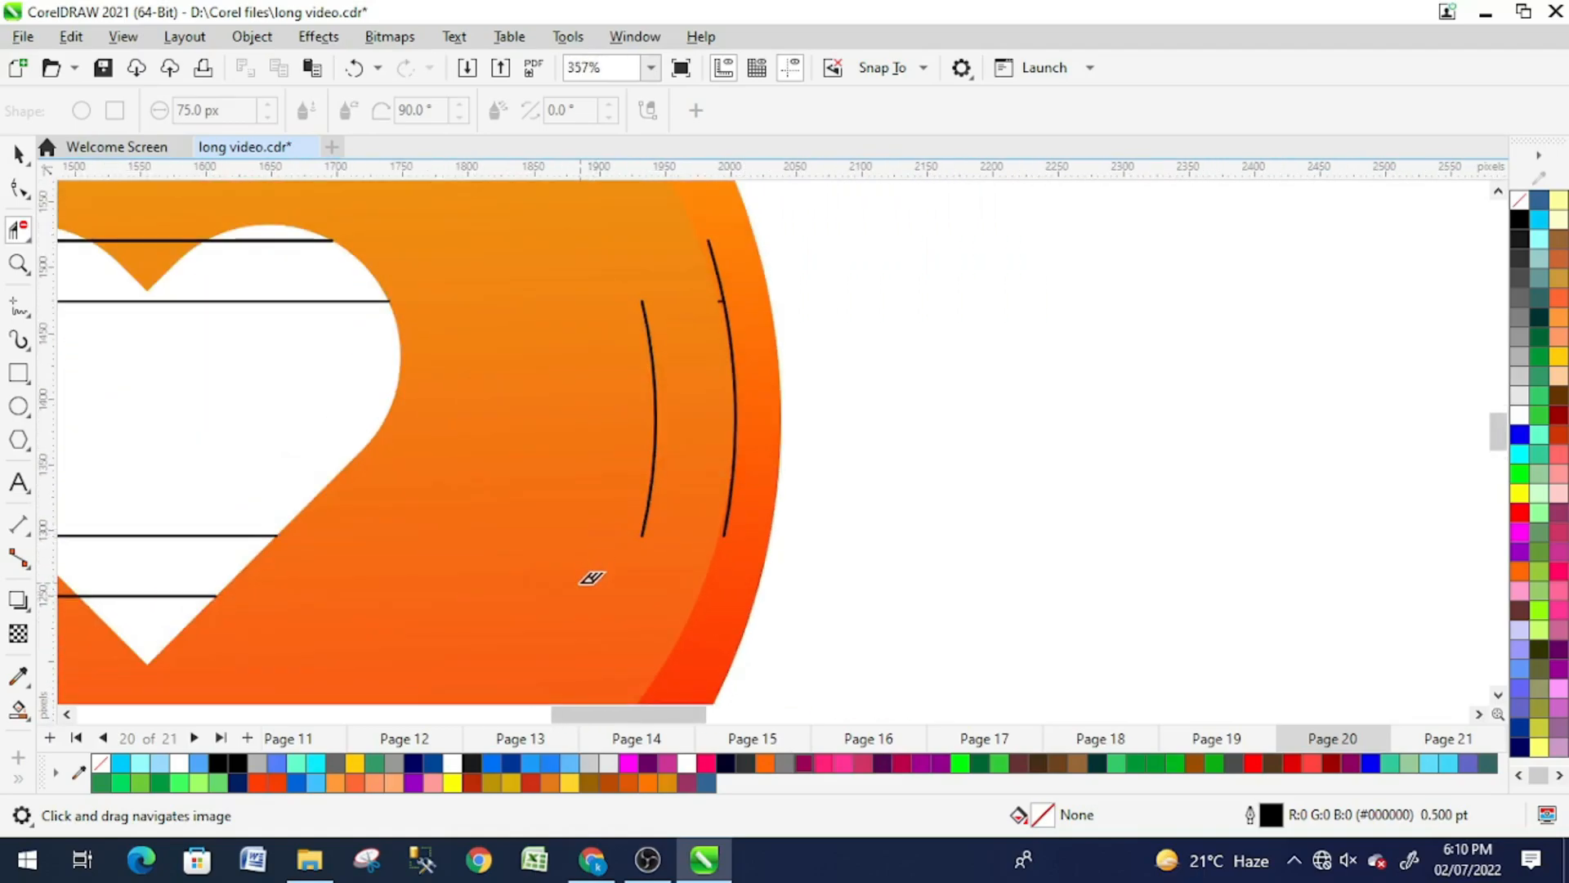
Step: Delete the large rectangle's upper edge segments between the outer ring and the heart on the button's left side
scroll(356, 521, up, 1)
drag(347, 527, 868, 538)
click(669, 338)
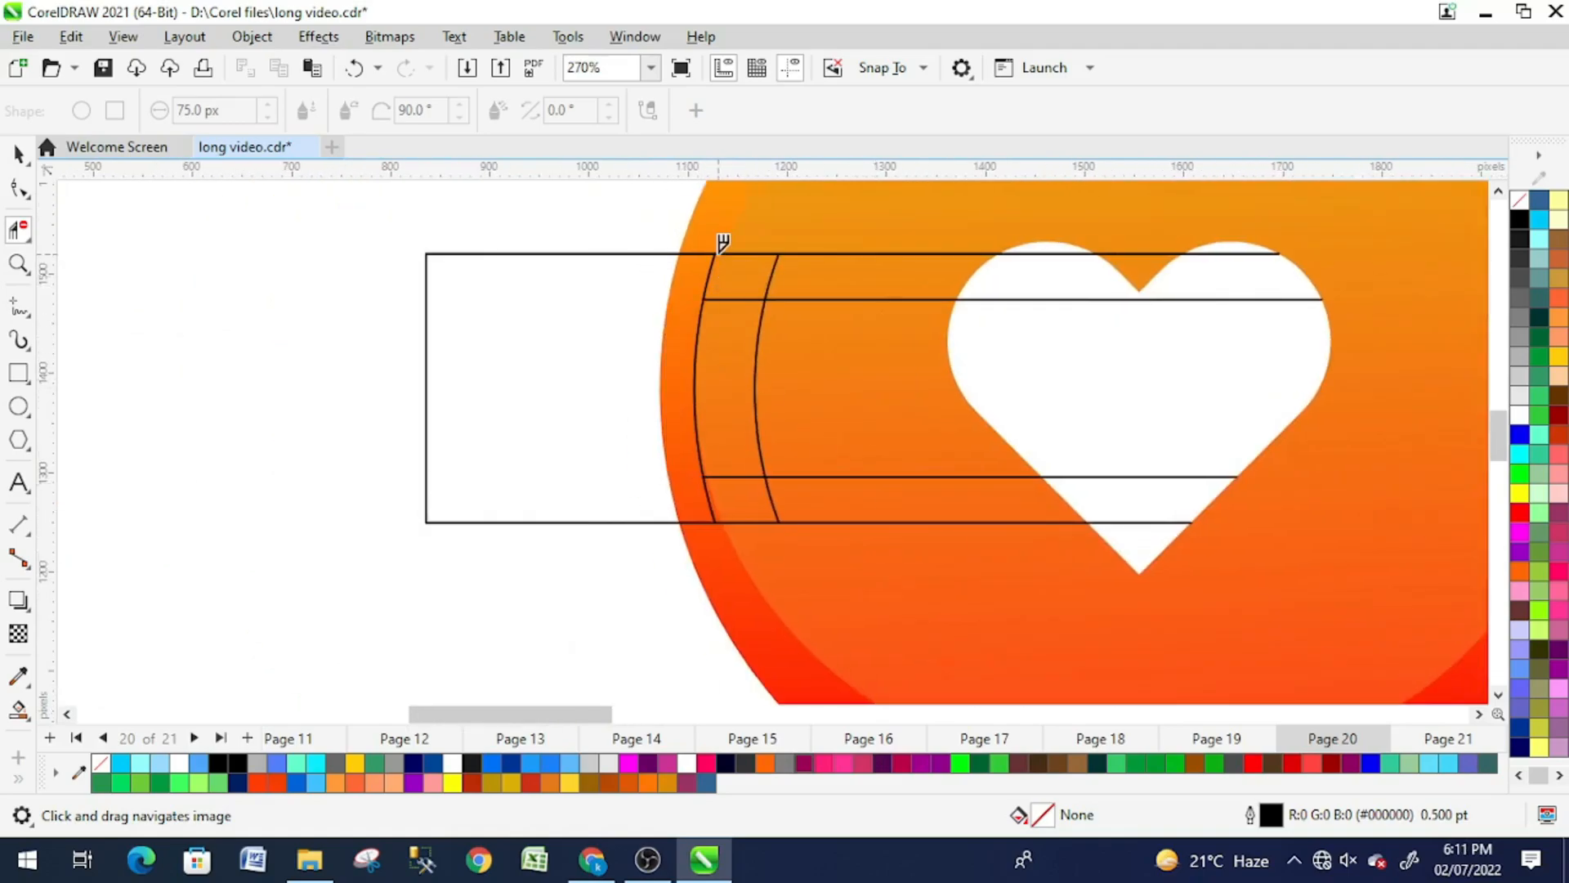
click(760, 249)
click(798, 249)
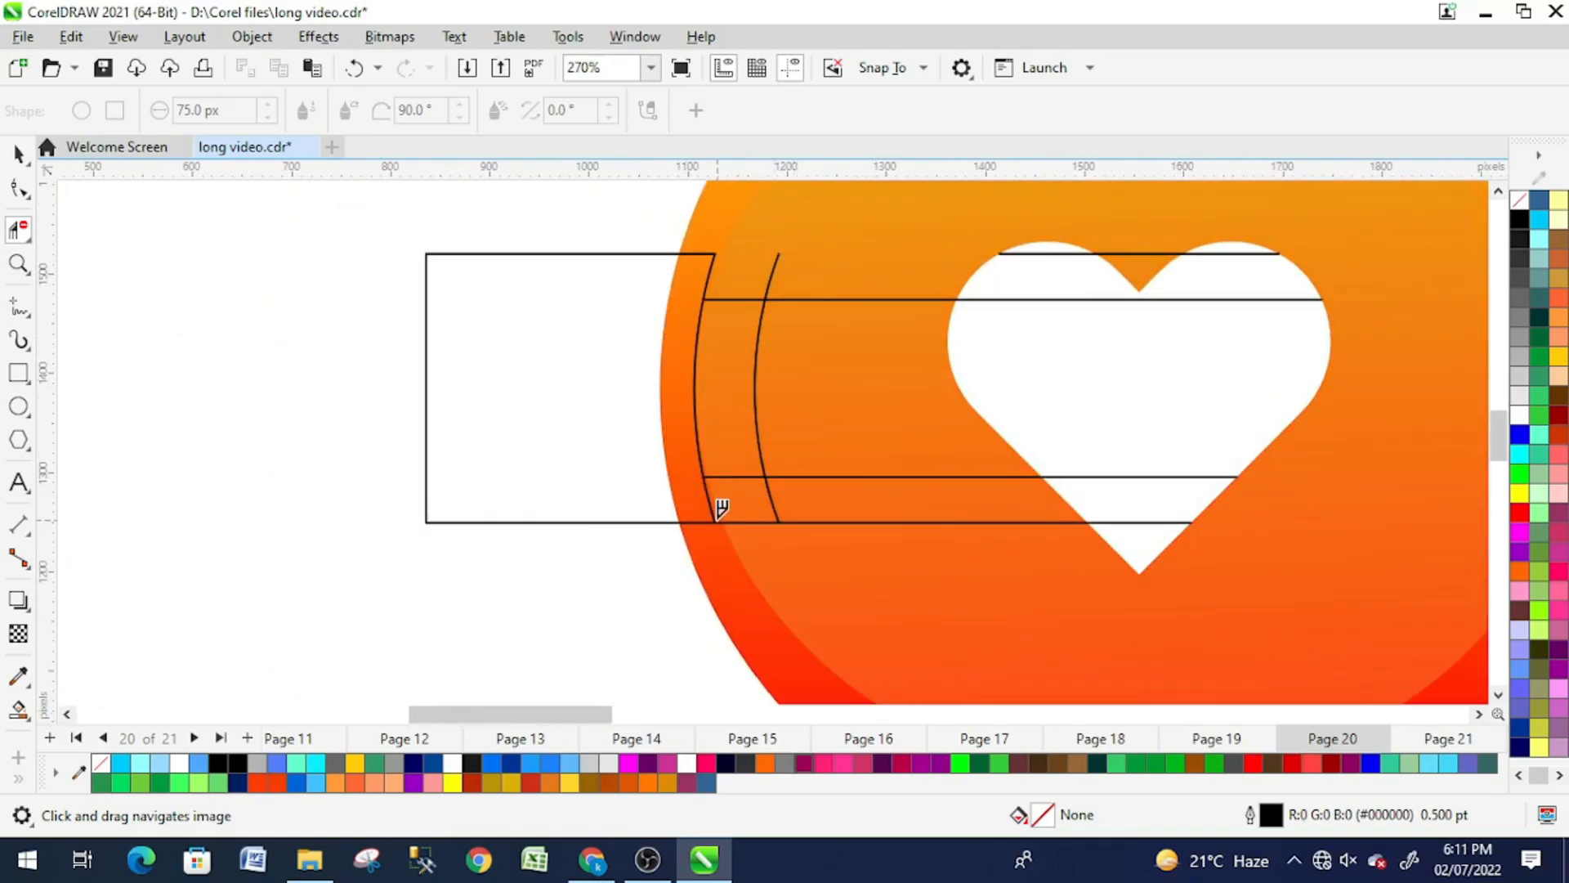
click(733, 478)
Step: Delete the remaining rectangle lines and stubs on the button's left side and trim the inner arc, leaving two clean arcs
scroll(736, 529, up, 2)
click(747, 508)
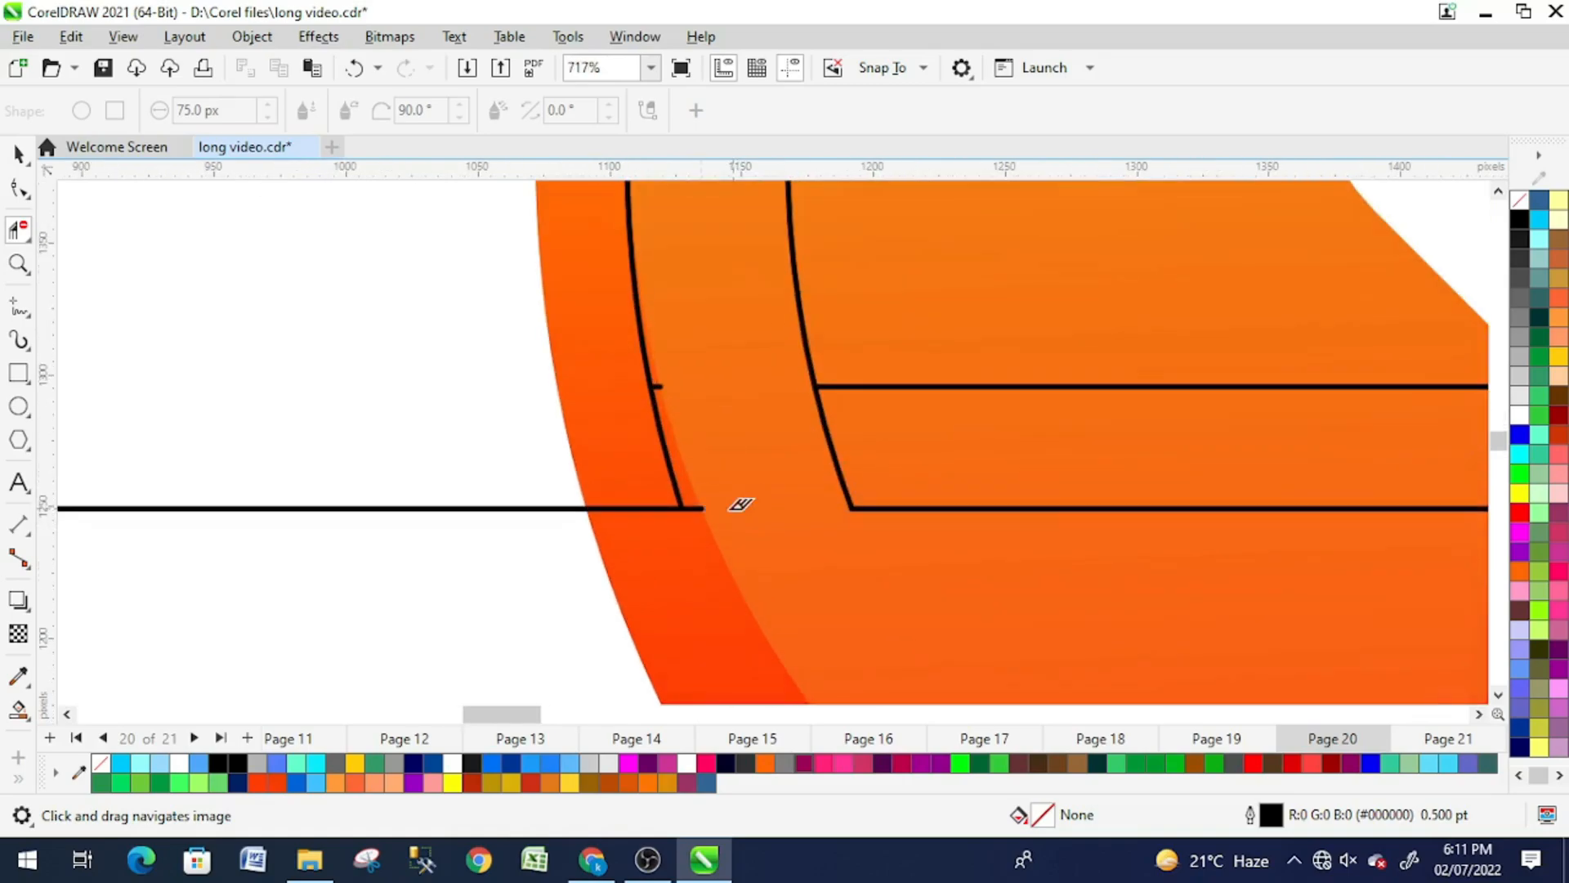
click(826, 404)
click(871, 378)
click(893, 509)
click(579, 510)
scroll(577, 512, down, 2)
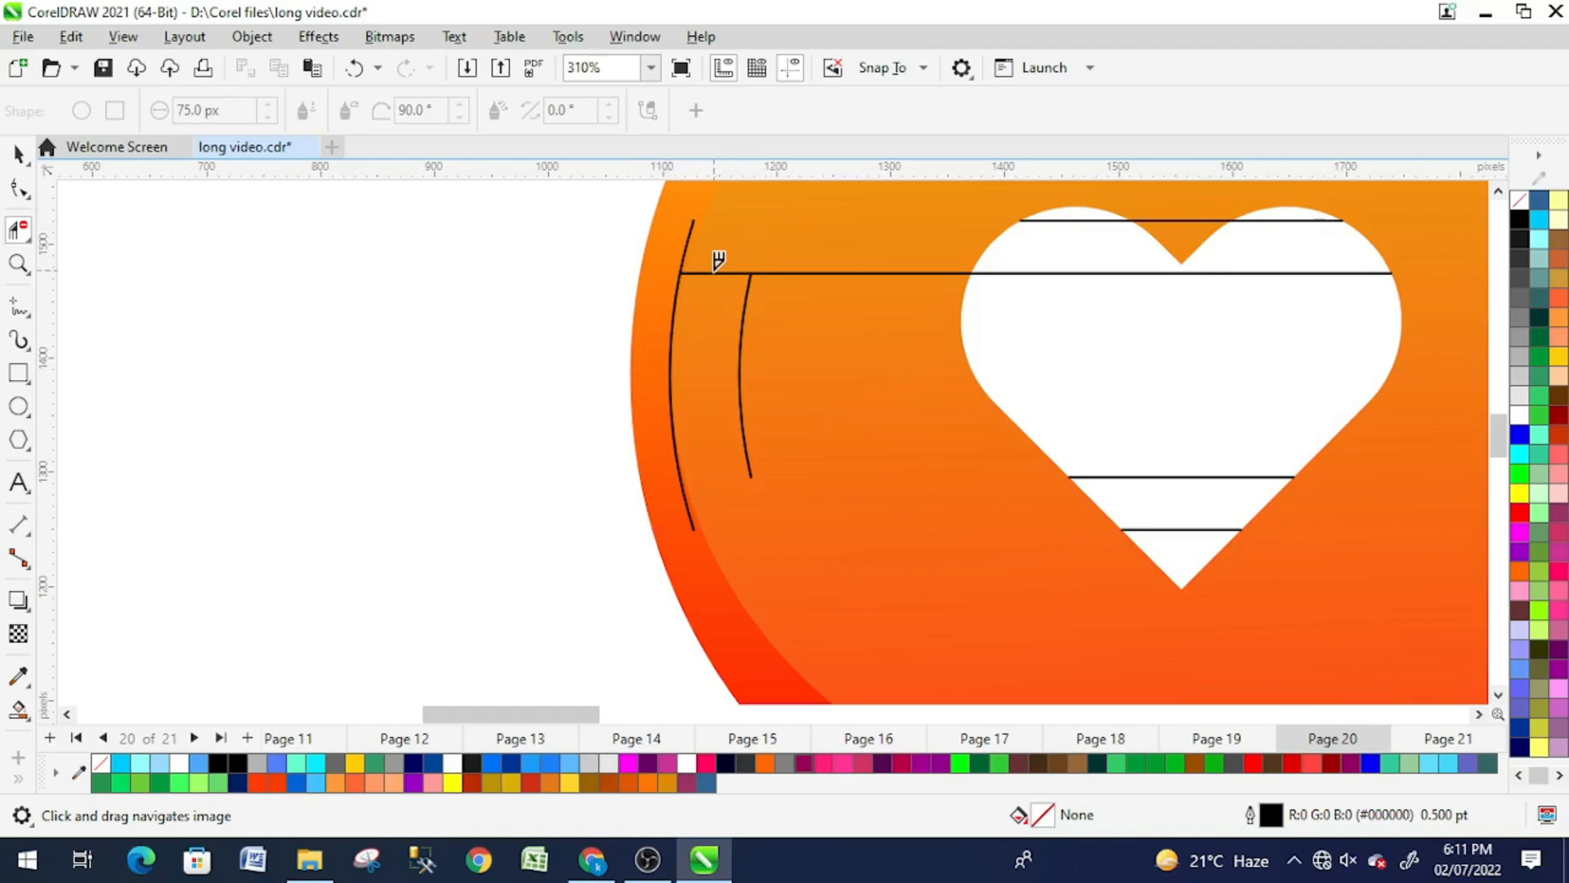
click(770, 272)
scroll(685, 270, up, 3)
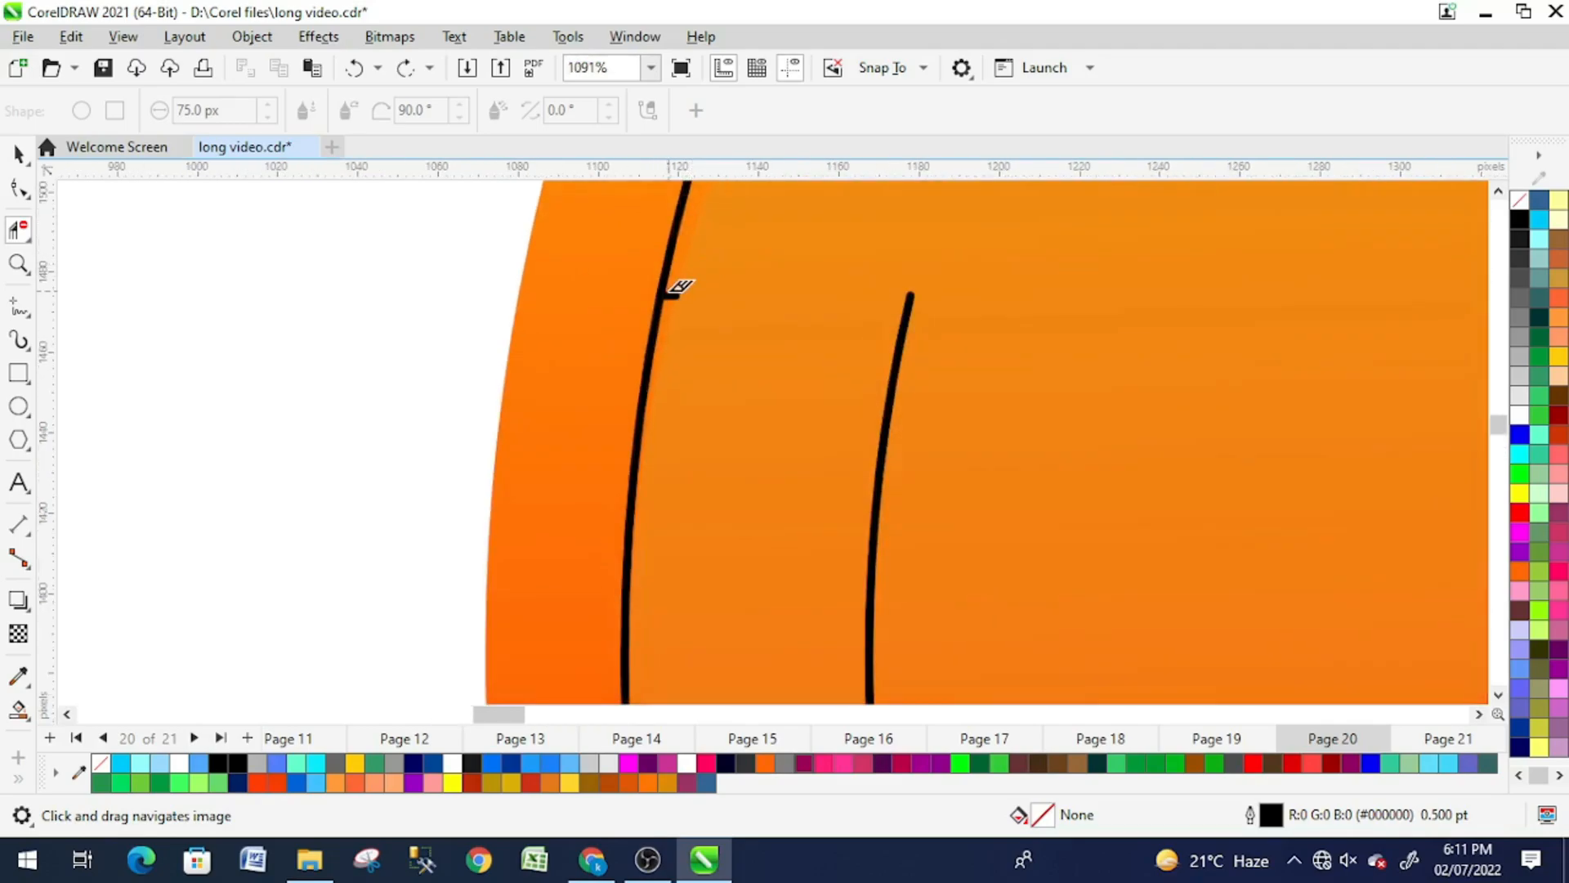
click(677, 296)
Step: Delete the leftover rectangle line pieces crossing the heart and clean up the stub at the outer right arc
scroll(677, 296, down, 4)
drag(777, 308, 503, 377)
click(878, 362)
click(880, 304)
click(986, 301)
click(1054, 301)
click(973, 598)
click(984, 658)
key(F3)
scroll(1169, 367, up, 4)
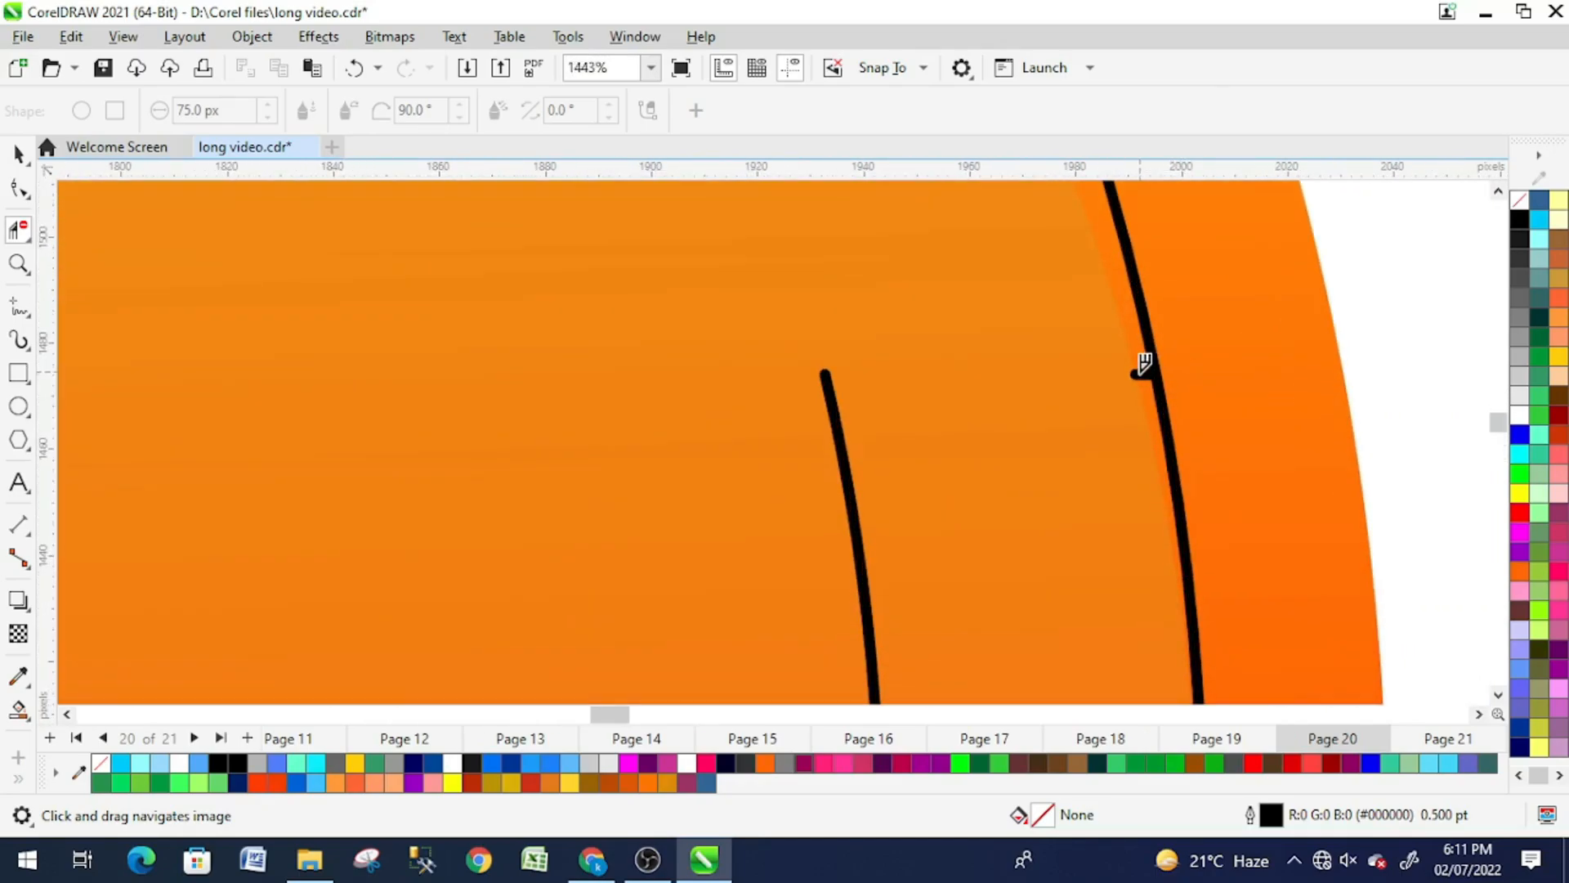
scroll(1136, 409, down, 5)
Step: Select all the side arcs and set their outline width to 6 pt
click(18, 154)
drag(443, 411, 674, 620)
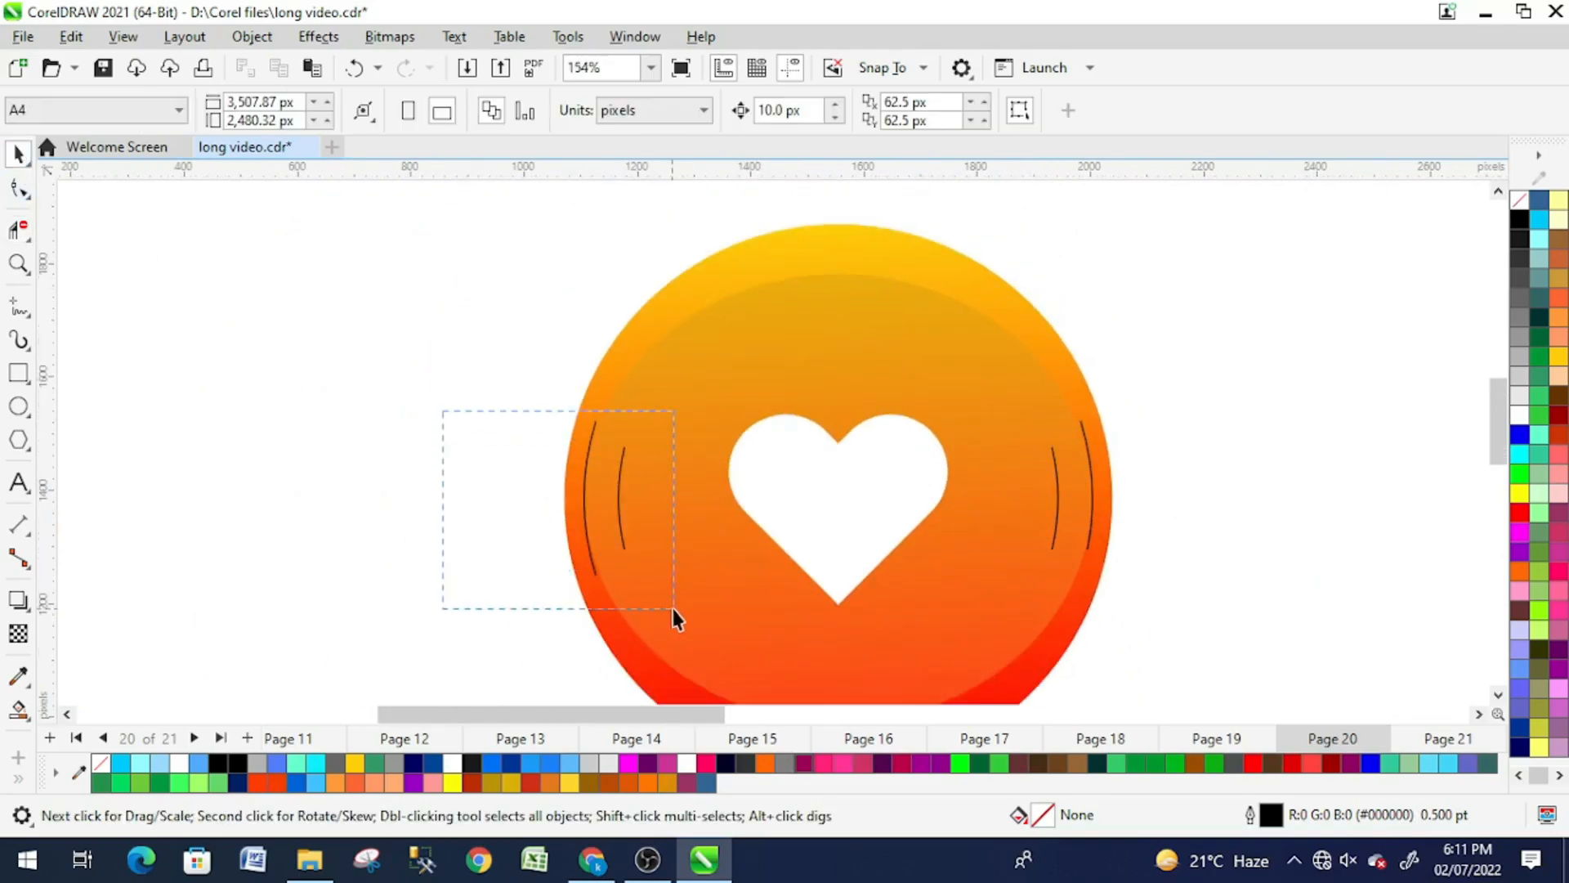
click(1060, 479)
shift+click(1090, 472)
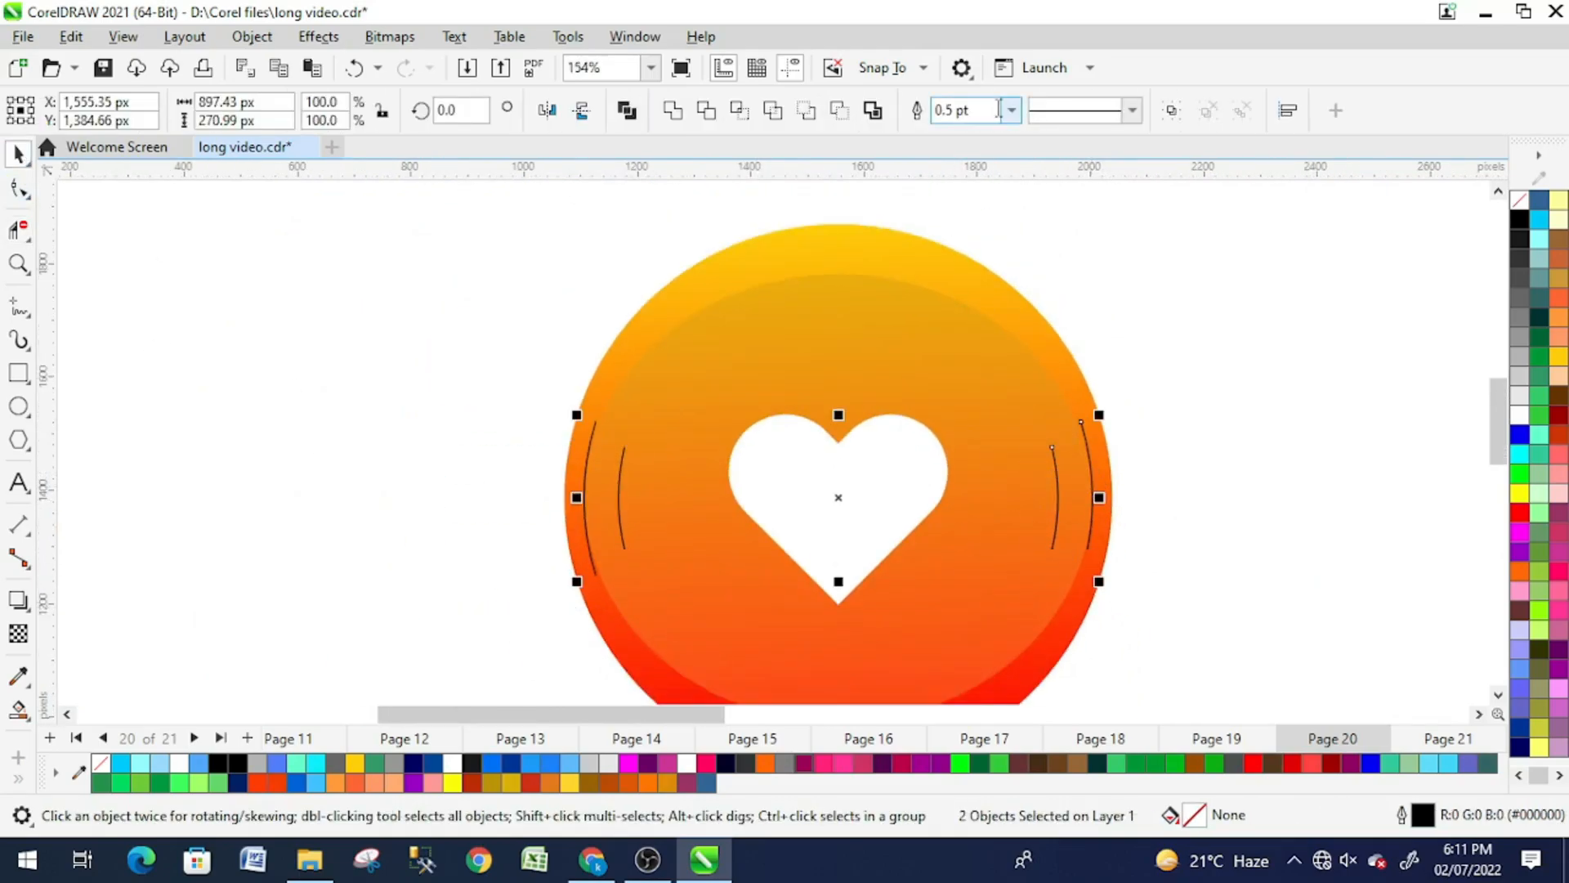
click(1012, 110)
click(950, 288)
click(957, 110)
text(6)
key(Return)
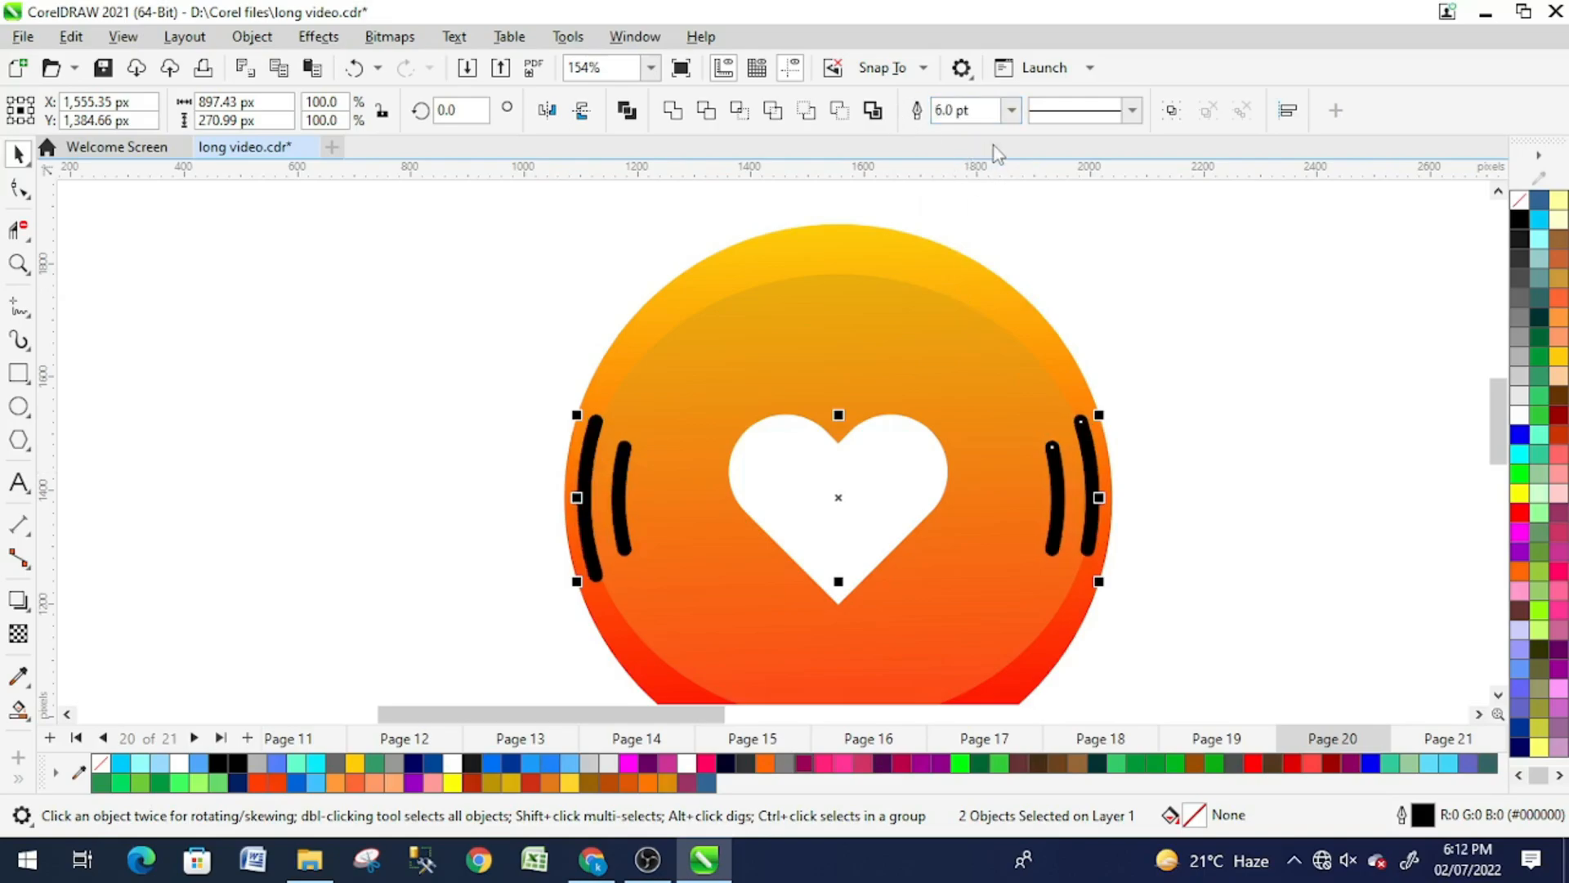
Step: Scale the side arcs slightly inward to about 885 px across and set their outline width to 8 pt
drag(1099, 415, 1099, 415)
text(8)
key(Return)
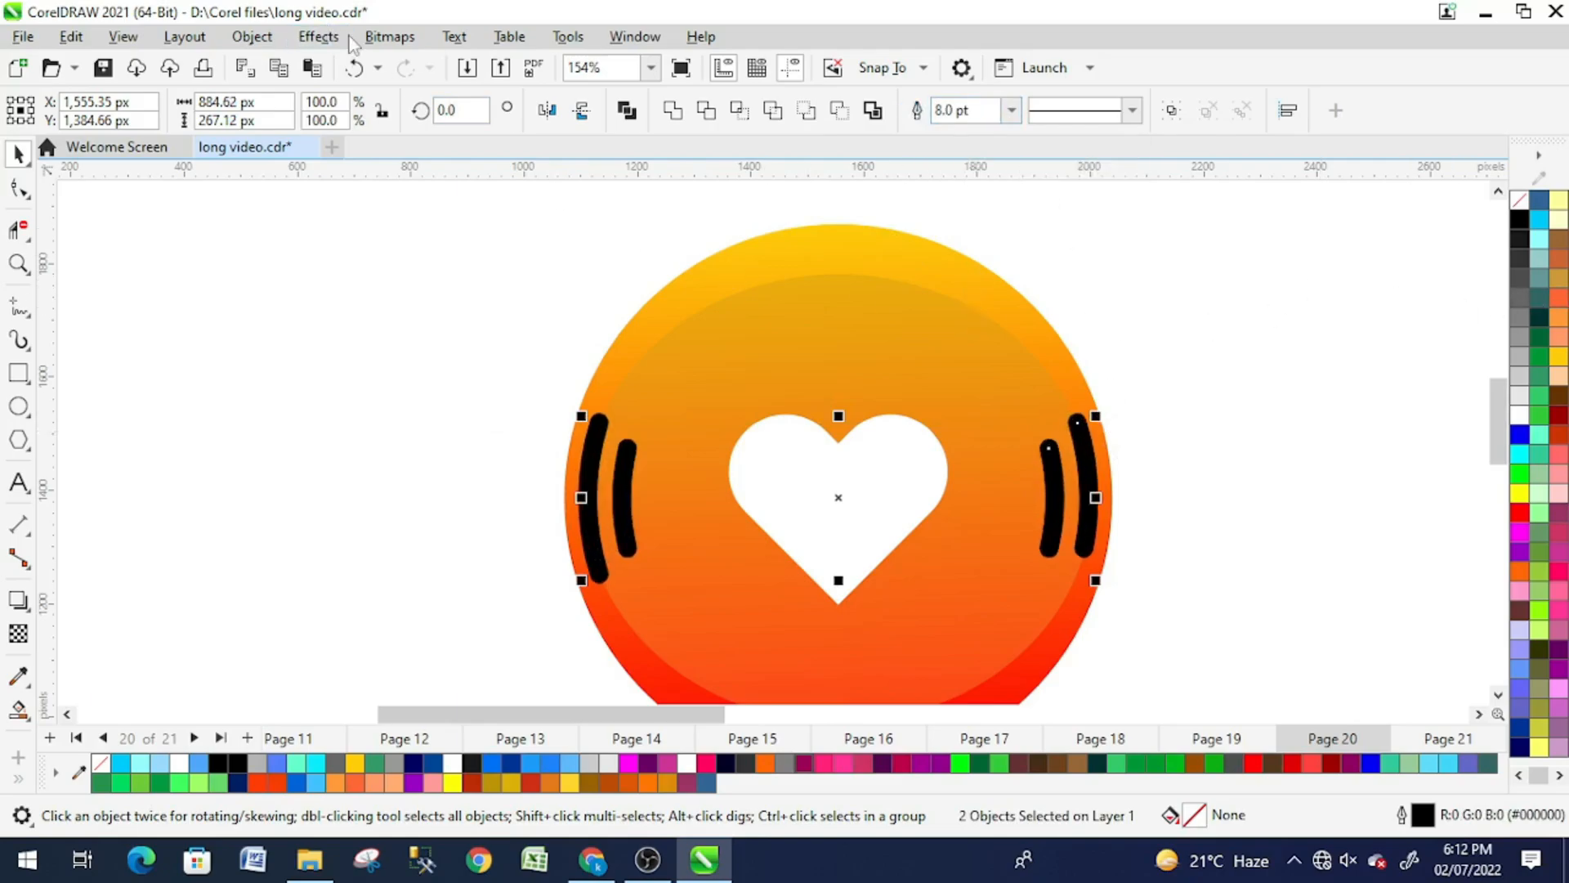
Step: Convert the side arcs' outlines to objects and fill them with white
click(252, 36)
click(486, 631)
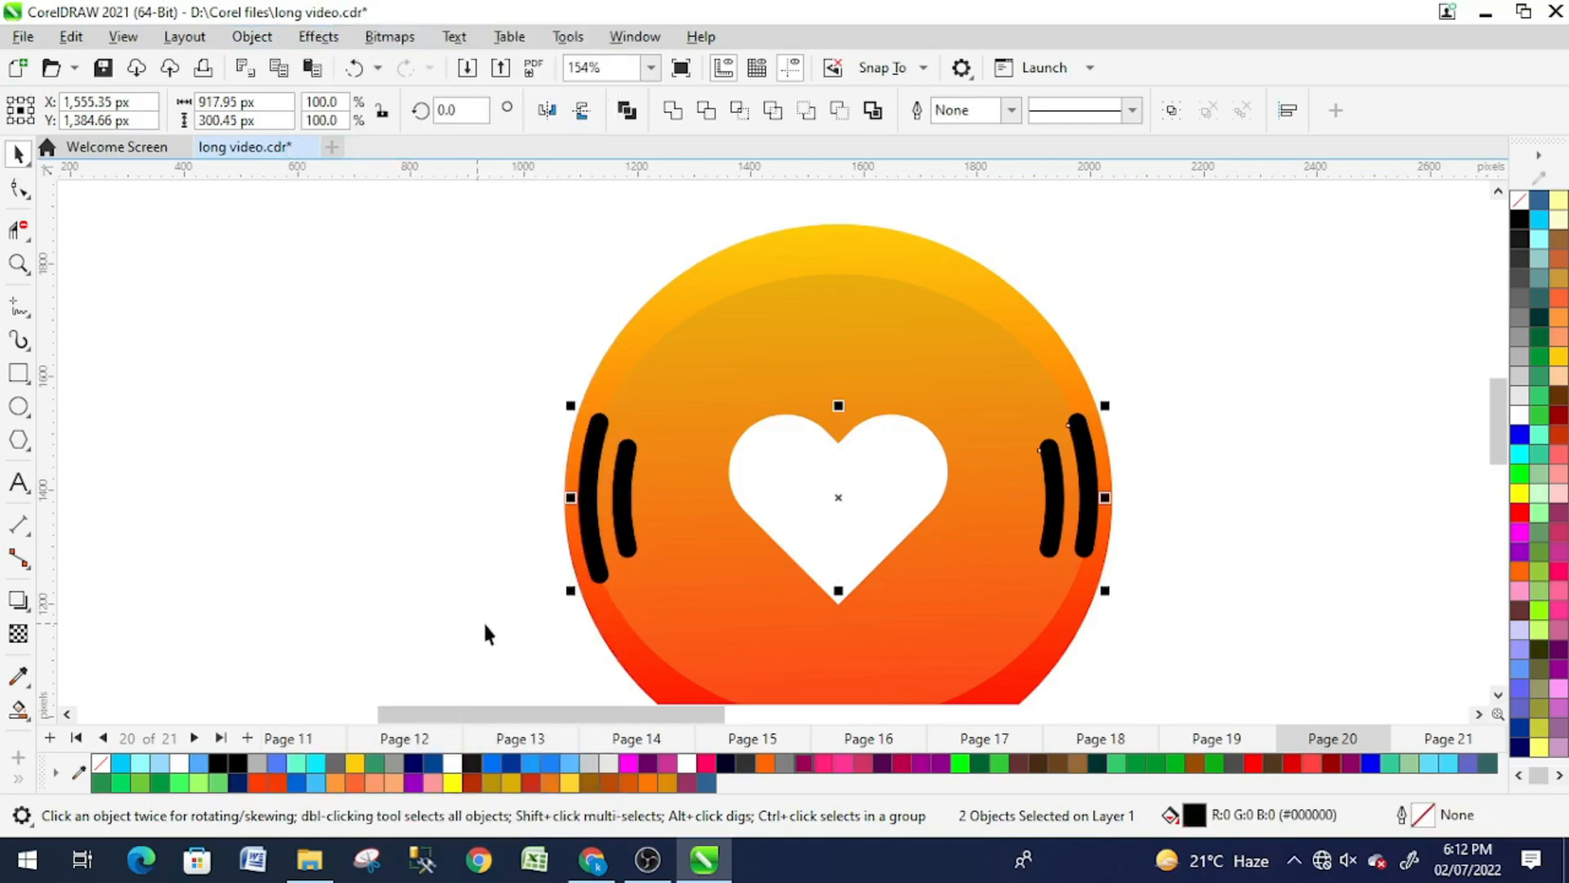
click(1525, 420)
click(1286, 469)
Step: Try to add a downward drop shadow to the white heart
scroll(1281, 477, down, 2)
drag(1144, 546, 847, 550)
click(701, 498)
scroll(678, 478, up, 2)
click(31, 607)
click(95, 601)
drag(710, 436, 712, 540)
scroll(711, 502, up, 2)
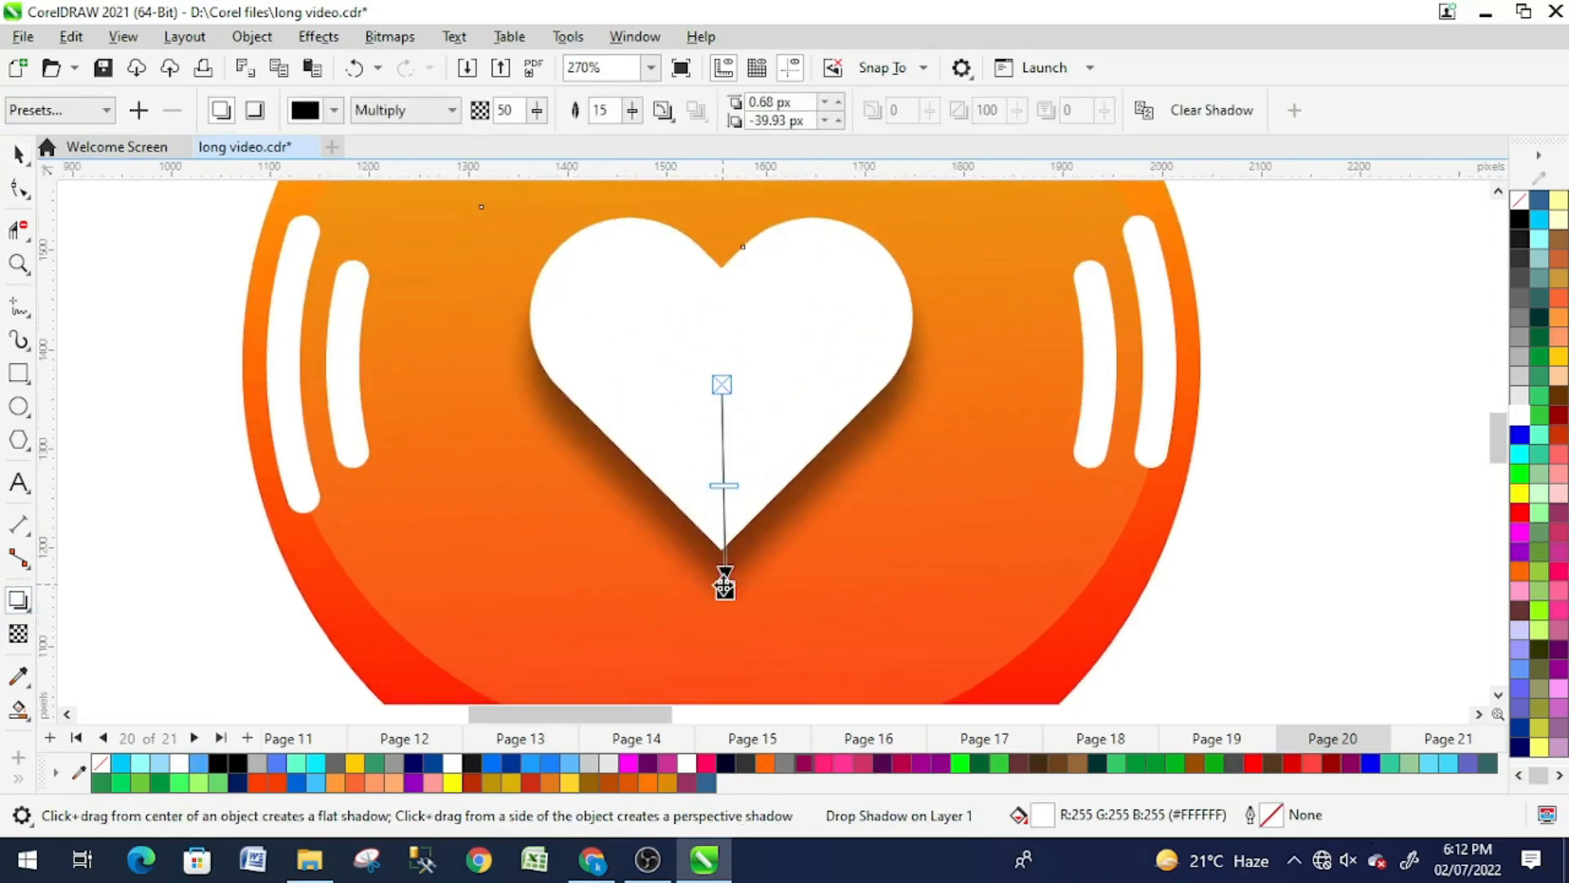
key(ctrl+z)
Step: Duplicate the heart slightly downward and turn the copy into a black heart behind the white one
click(18, 154)
drag(699, 343, 700, 381)
right_click(701, 381)
click(641, 241)
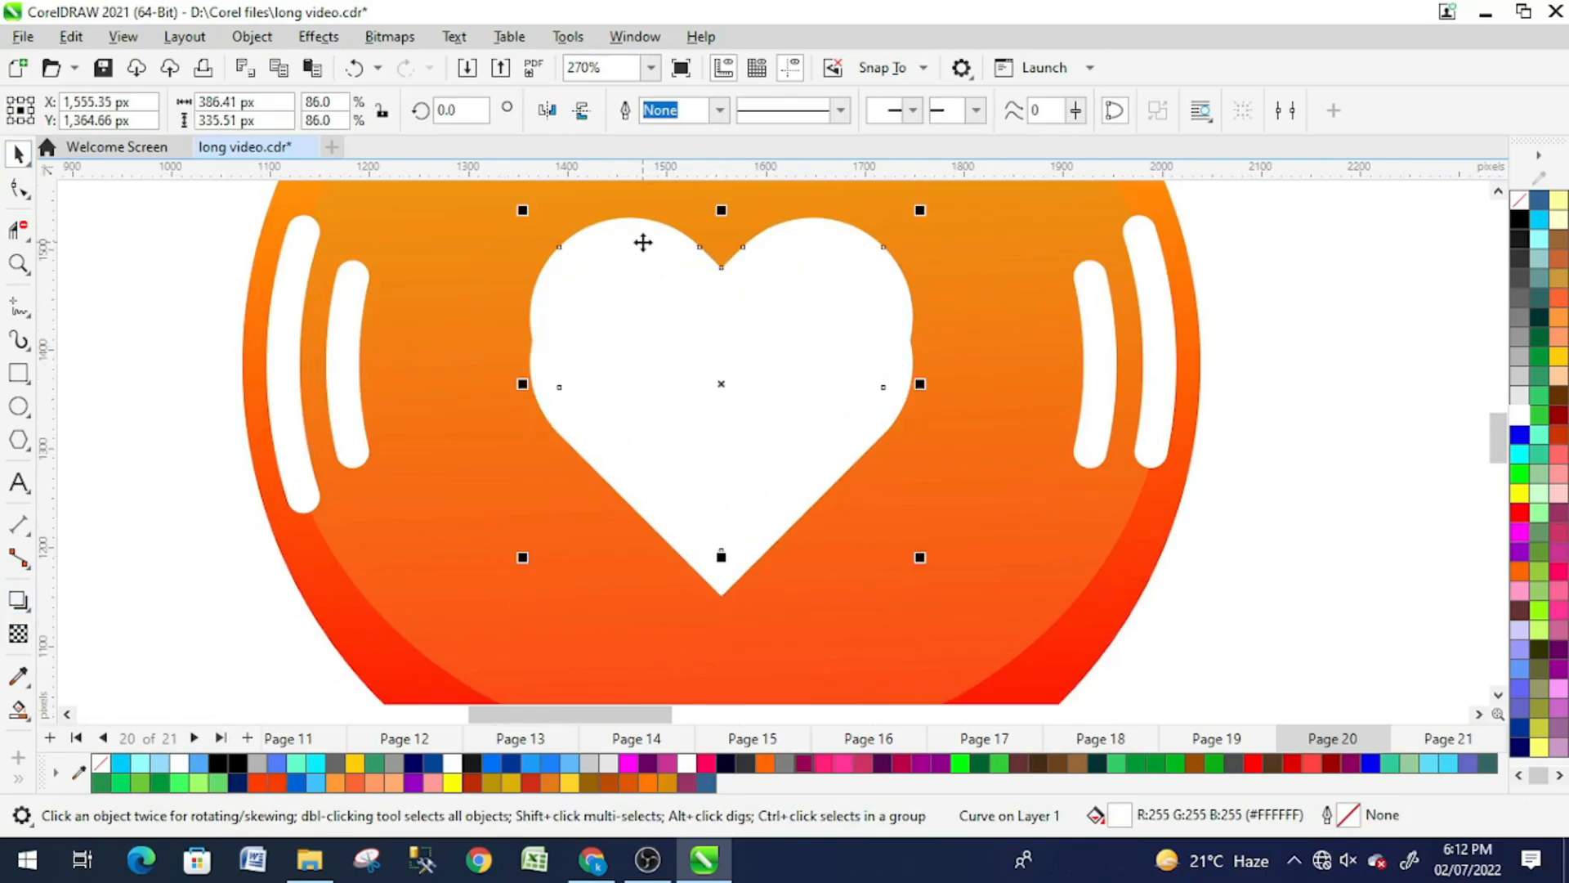
click(731, 530)
click(953, 566)
click(738, 557)
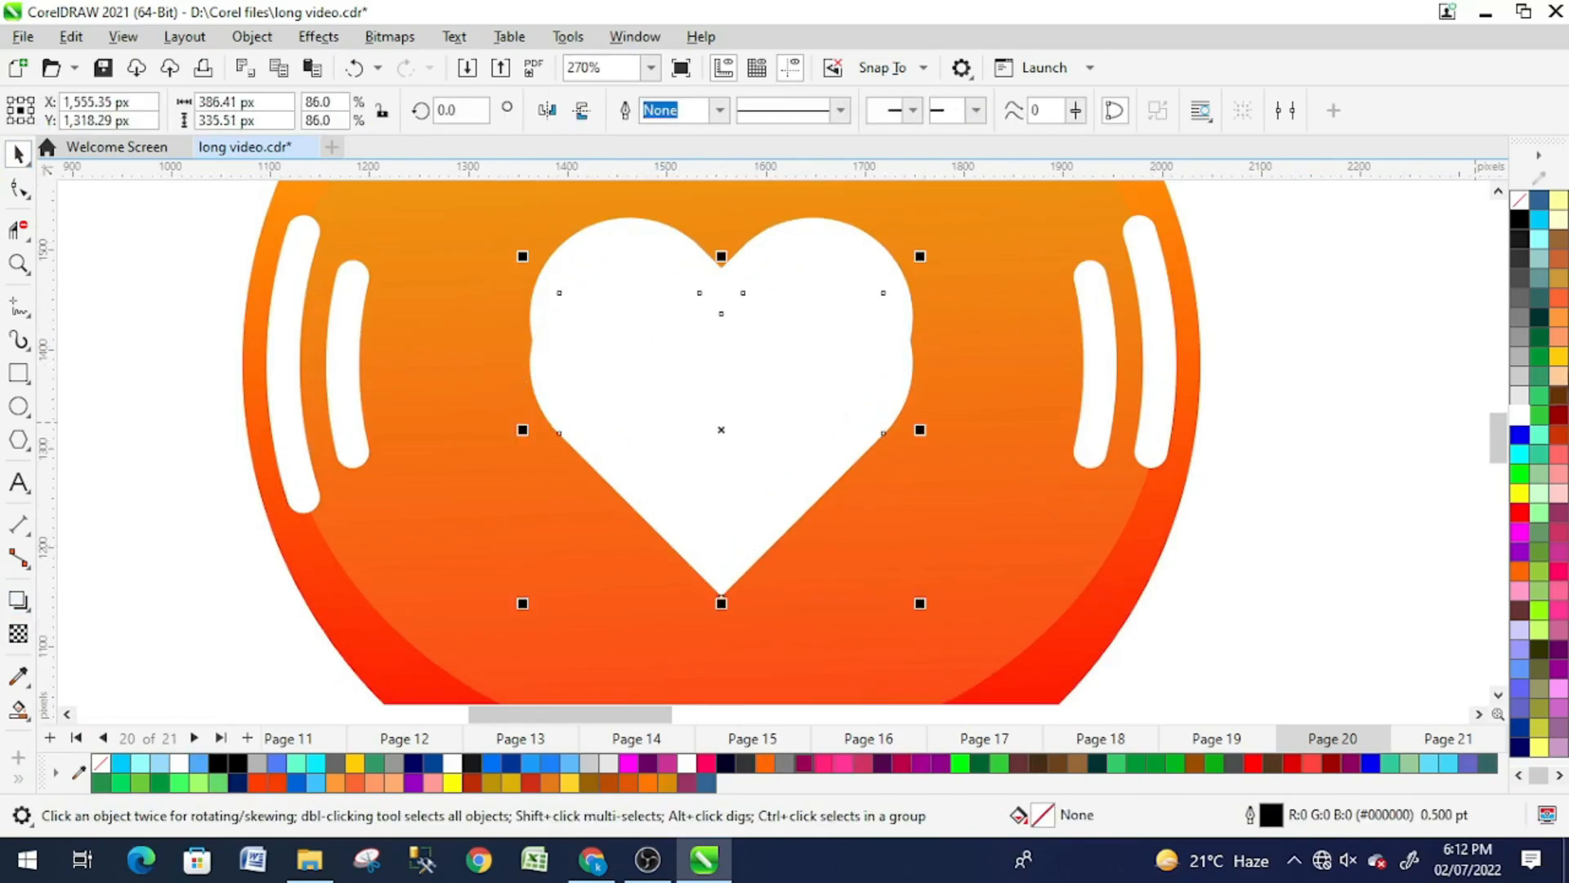
click(1524, 231)
click(1332, 356)
Step: Nudge the black heart upward so that only a thin shadow edge shows below the white heart
click(774, 519)
key(Up)
key(Up)
key(Down)
click(1298, 504)
scroll(1053, 477, down, 7)
drag(1176, 498, 858, 527)
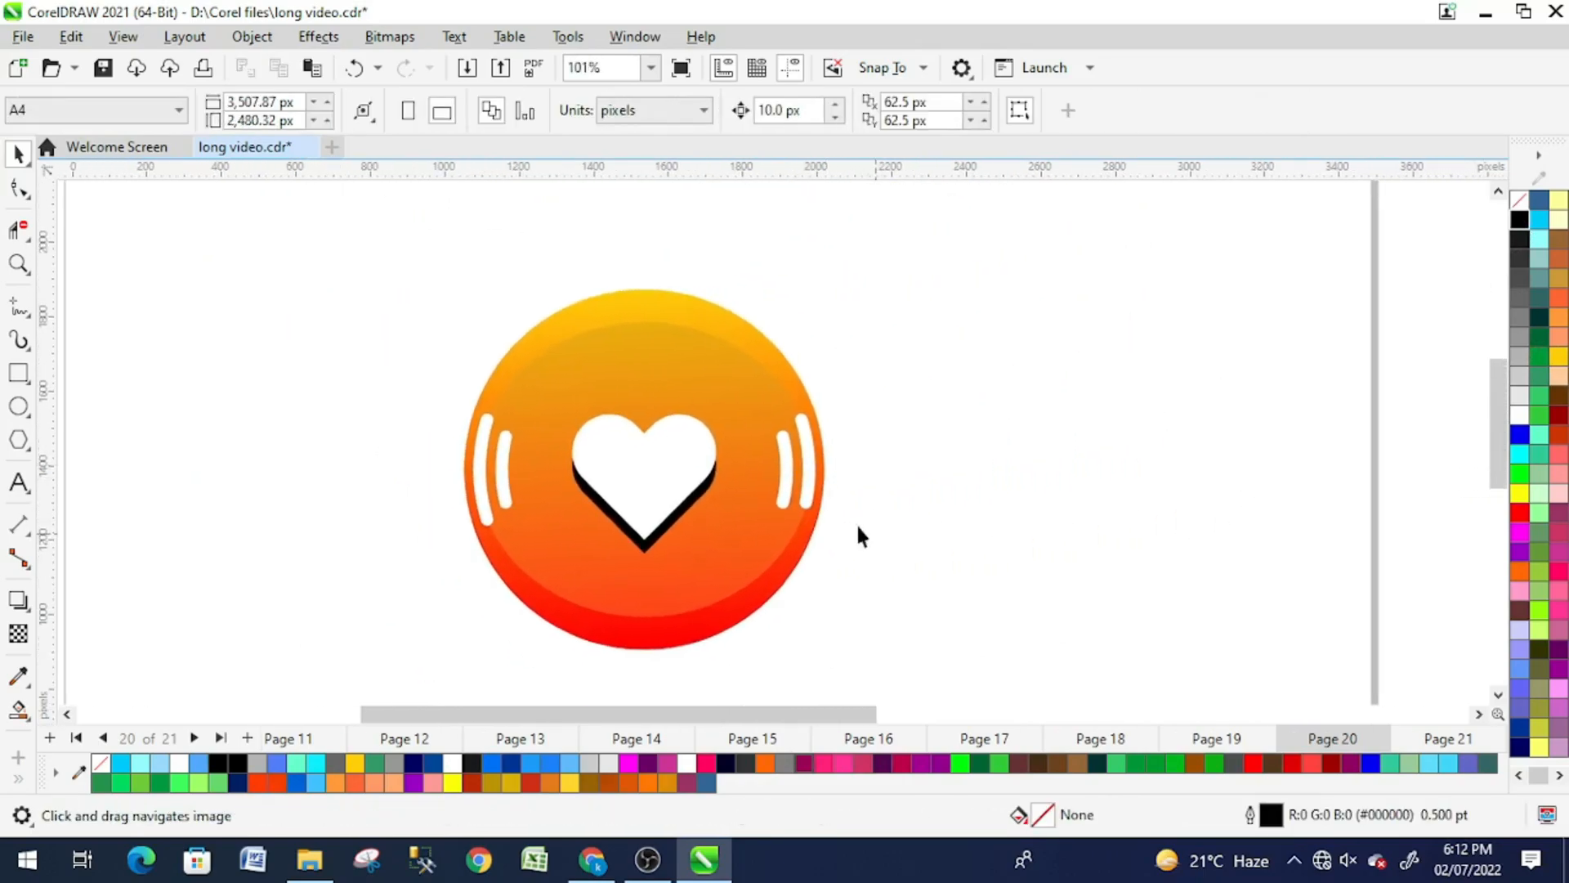
Step: Give the outer button circle a 5 pt outline
click(756, 324)
click(992, 111)
click(936, 290)
click(992, 111)
click(931, 255)
click(940, 110)
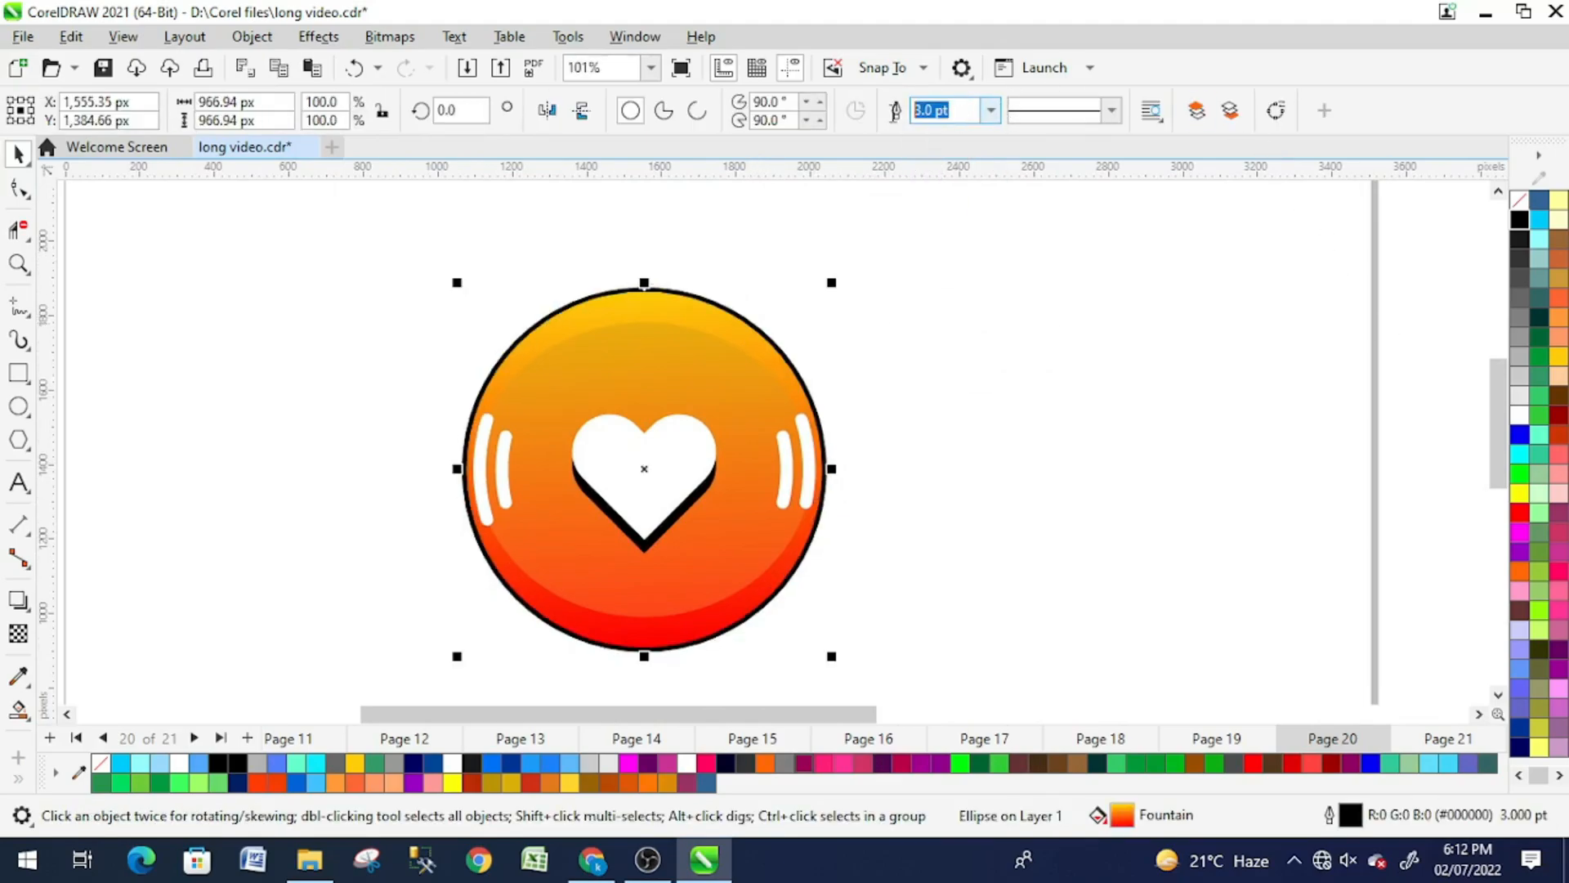
text(5)
key(Return)
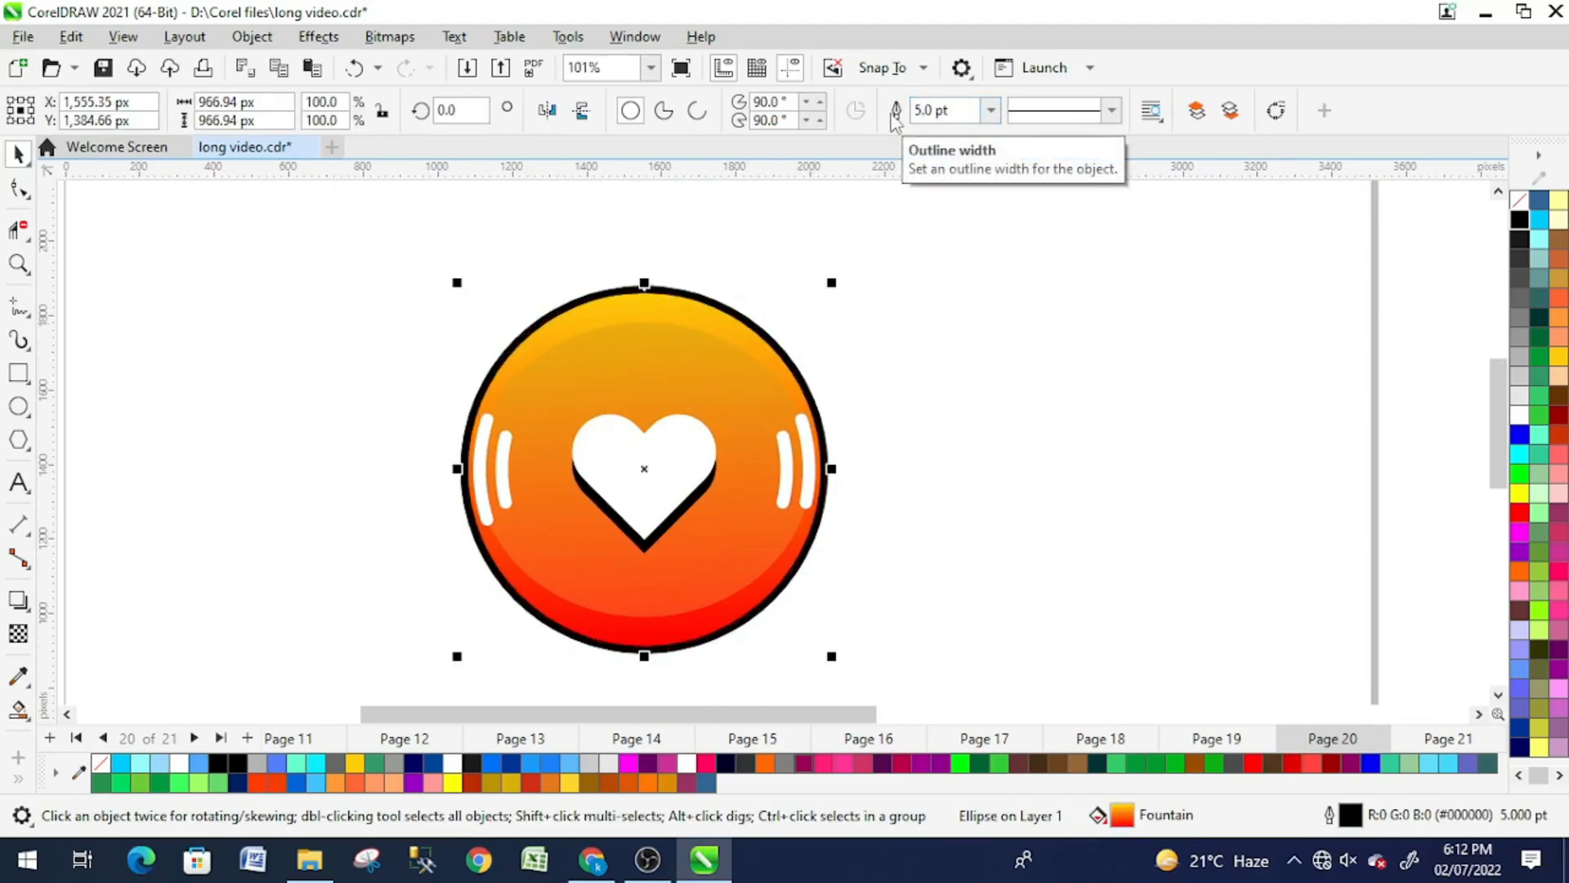
Step: Colour the outer circle's outline in a darker shade of orange
right_click(1519, 572)
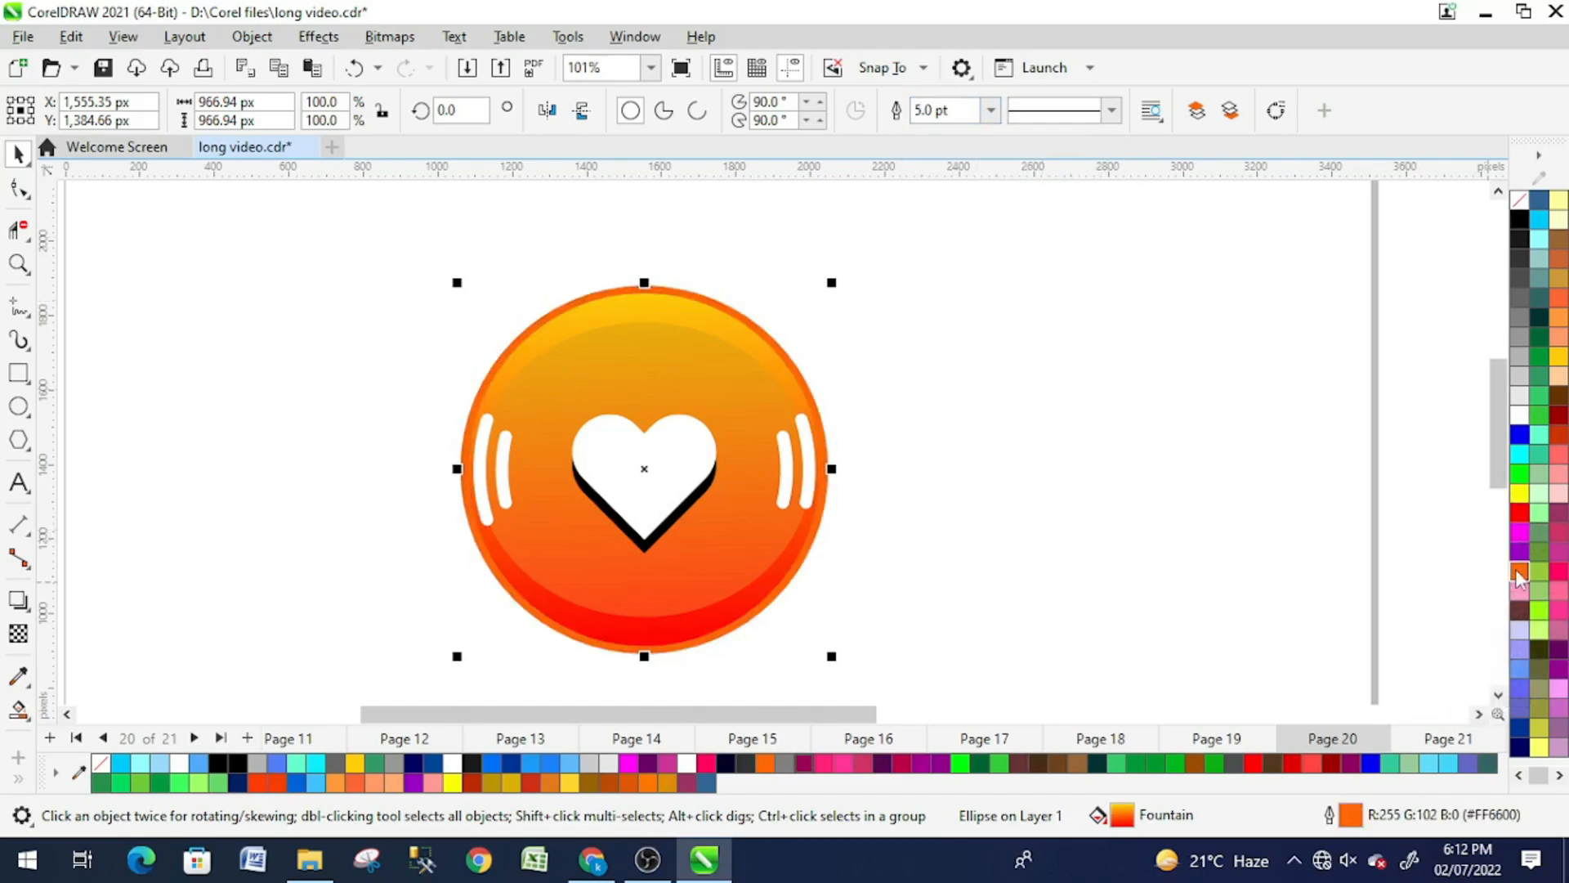
click(1517, 576)
right_click(1485, 612)
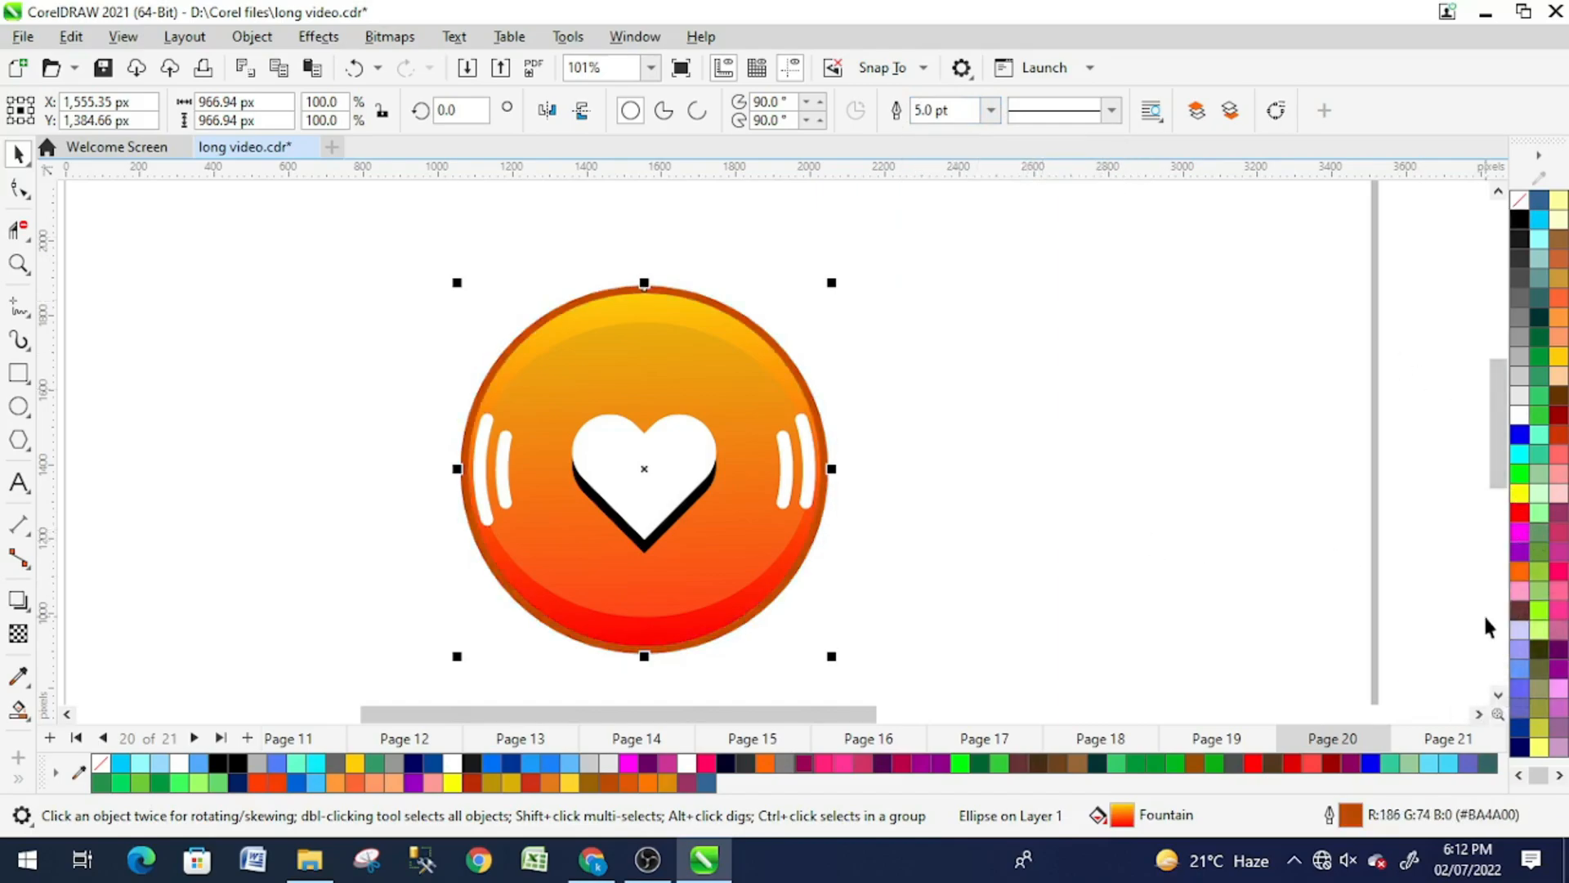
click(1522, 575)
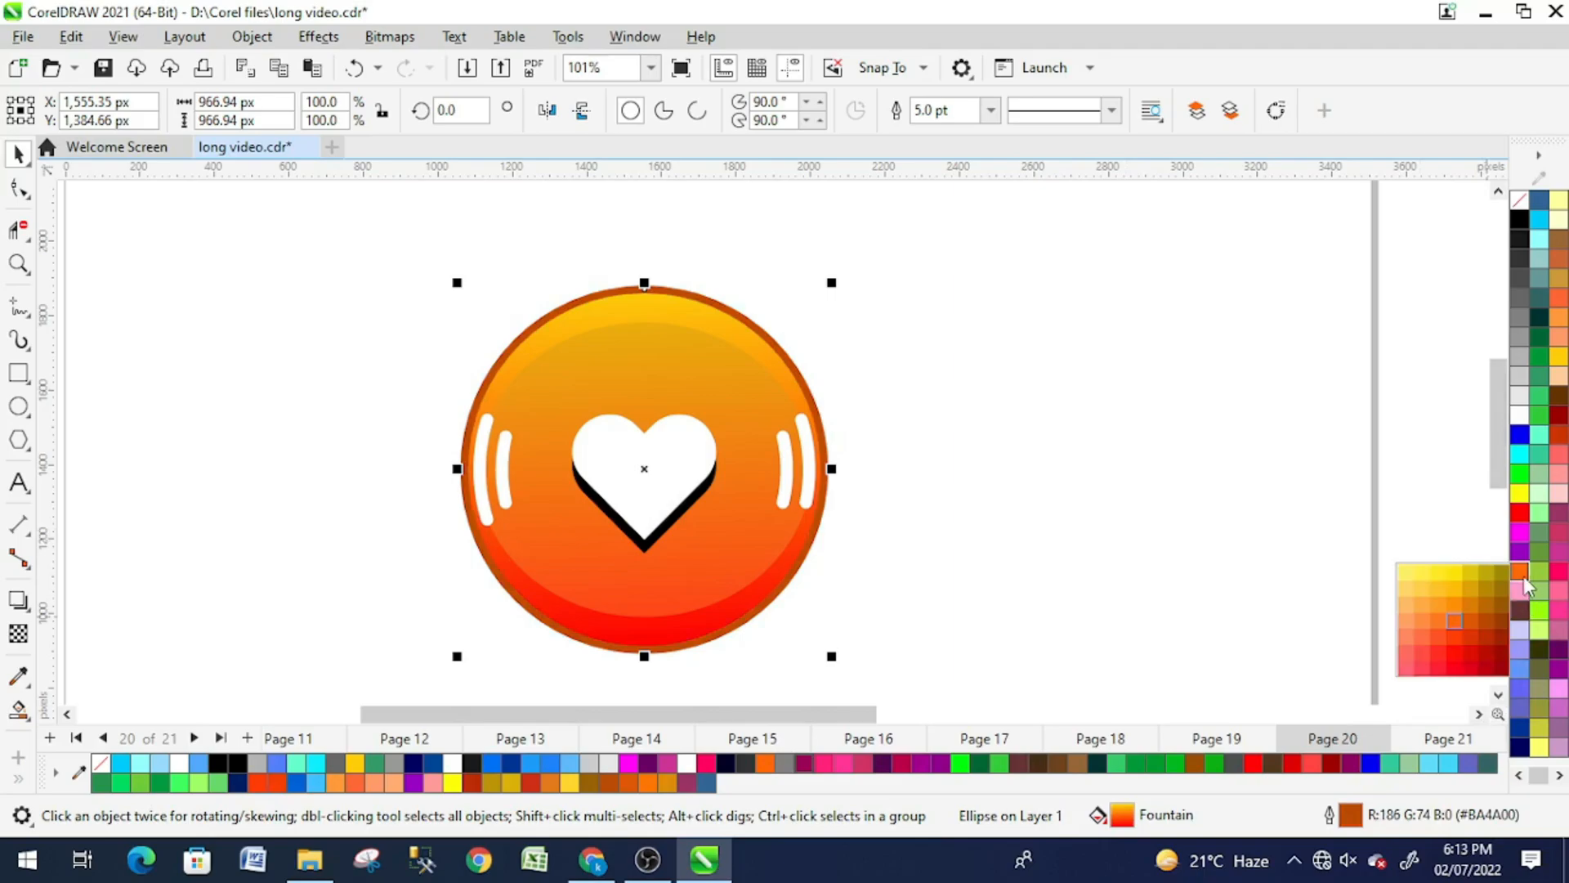
right_click(1470, 619)
click(973, 483)
Step: Draw a small horizontal rectangle at the button's right edge and align it with the button's horizontal centre line
drag(734, 377, 678, 343)
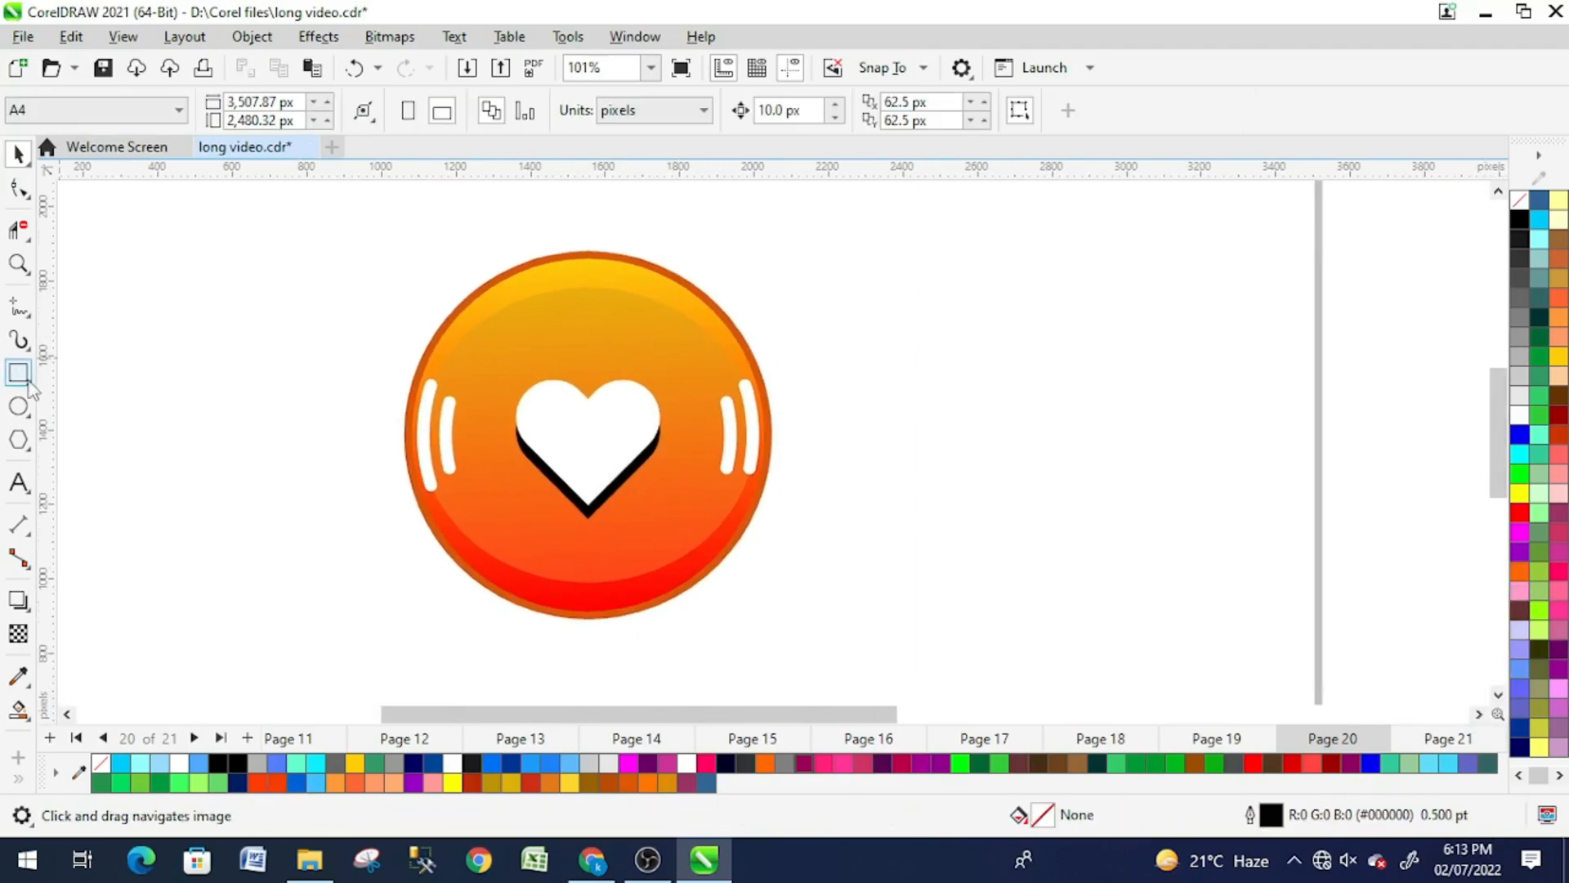
click(18, 373)
drag(768, 422, 834, 444)
click(16, 154)
shift+click(632, 268)
key(c)
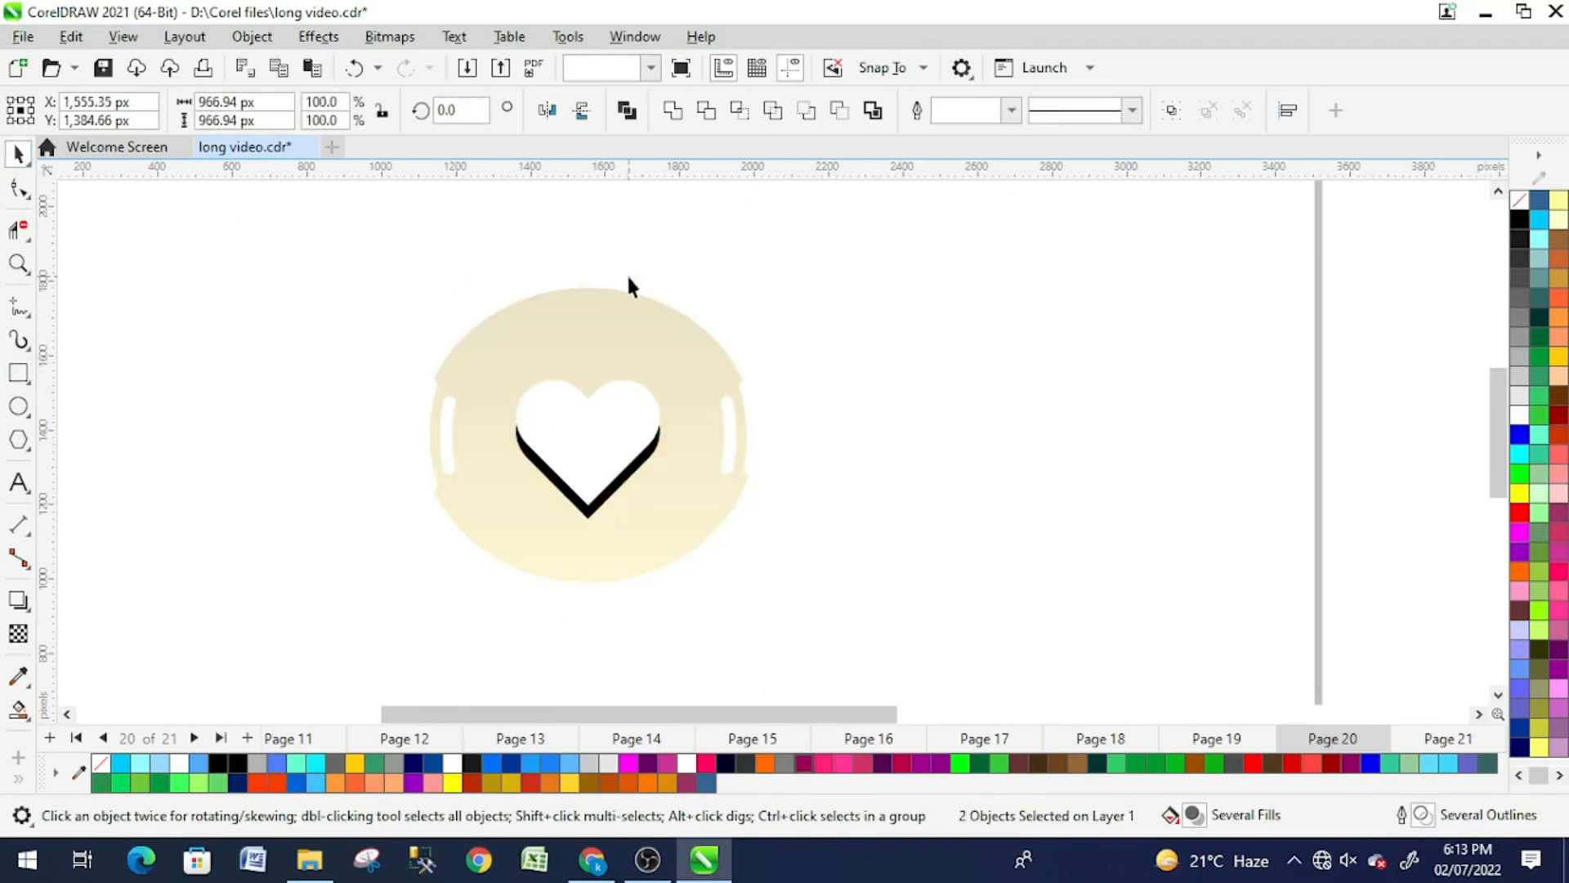
key(ctrl+z)
click(810, 424)
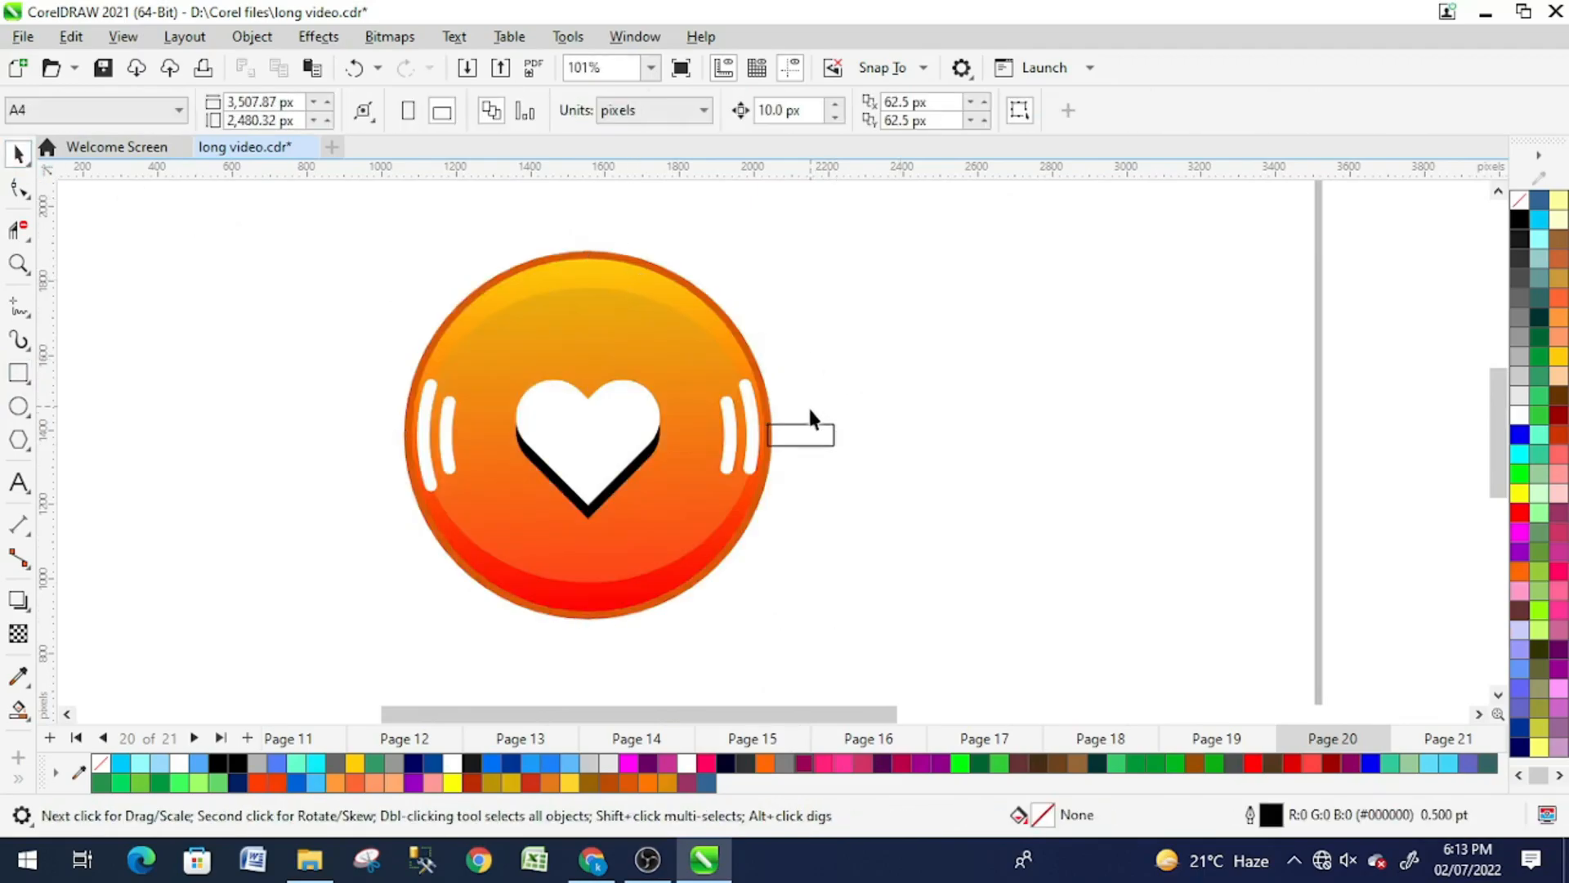
Step: Place a taller copy of the small rectangle against its outer end and narrow the copy slightly
scroll(803, 427, up, 1)
drag(869, 441, 853, 439)
drag(725, 442, 899, 350)
right_click(905, 451)
click(921, 424)
scroll(921, 424, down, 2)
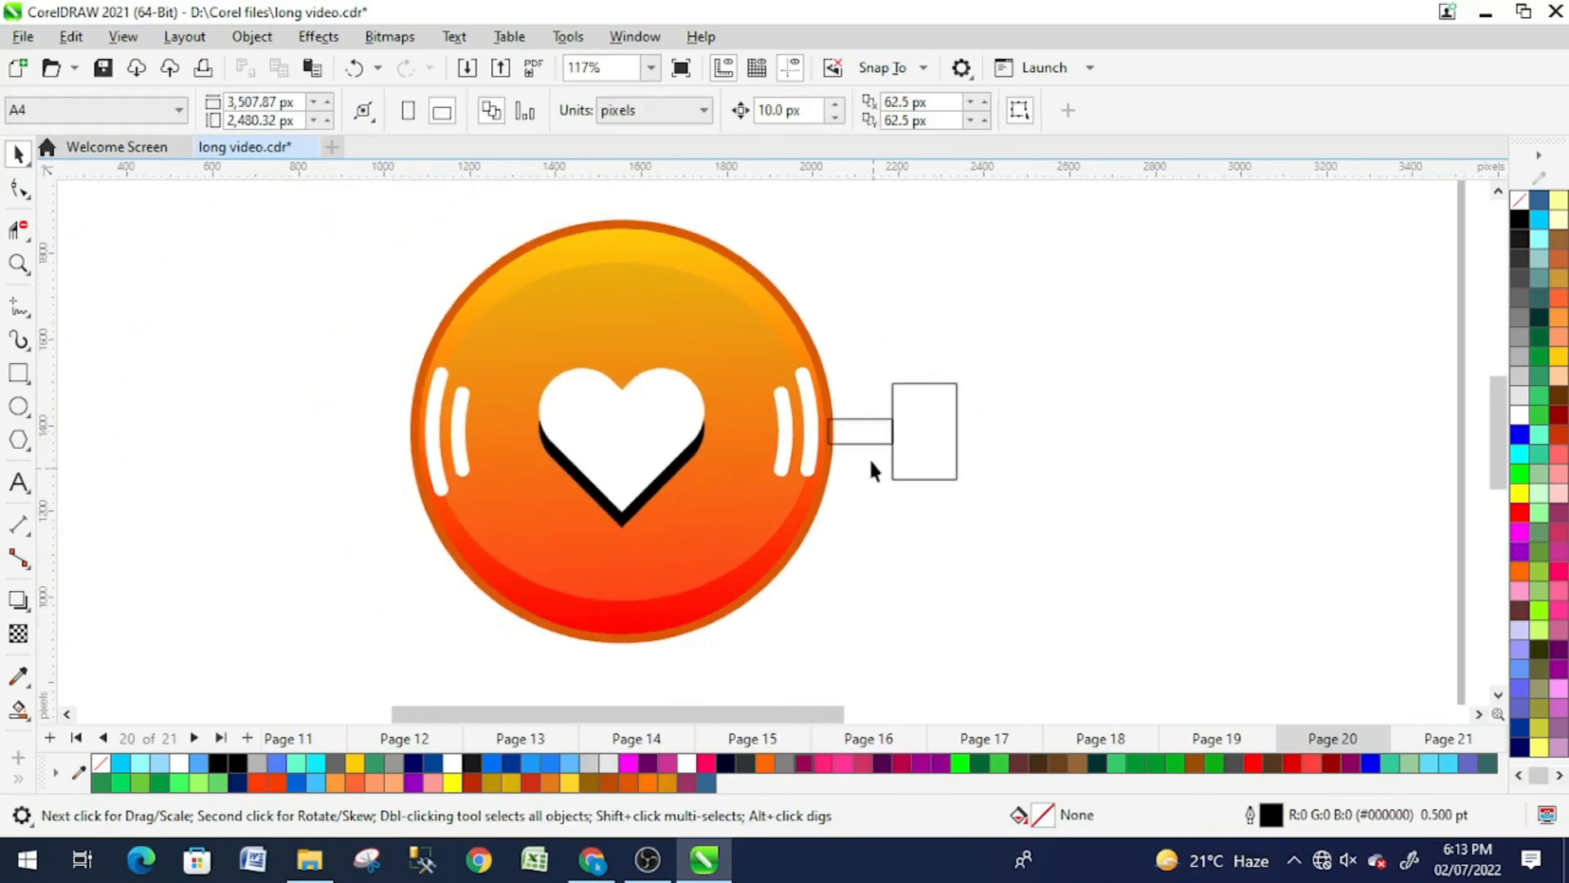
click(926, 405)
drag(968, 433, 957, 432)
click(1057, 448)
Step: Draw a bent line from the tall rectangle's top midpoint, straight down and diagonally inward at 45°, and extend its upper end above the rectangle
click(18, 307)
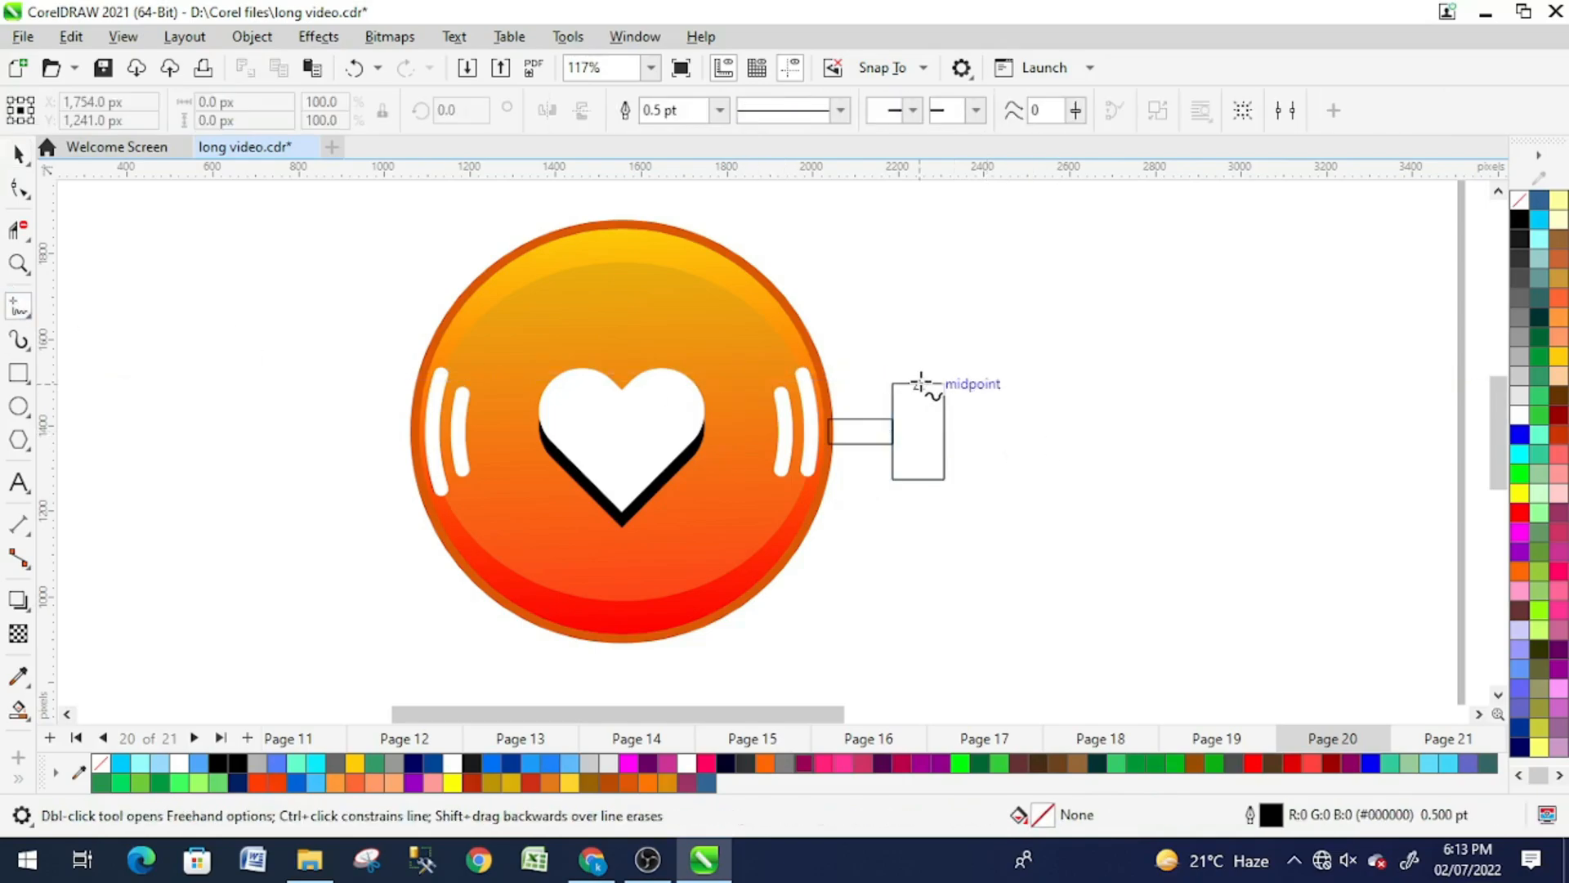
click(922, 383)
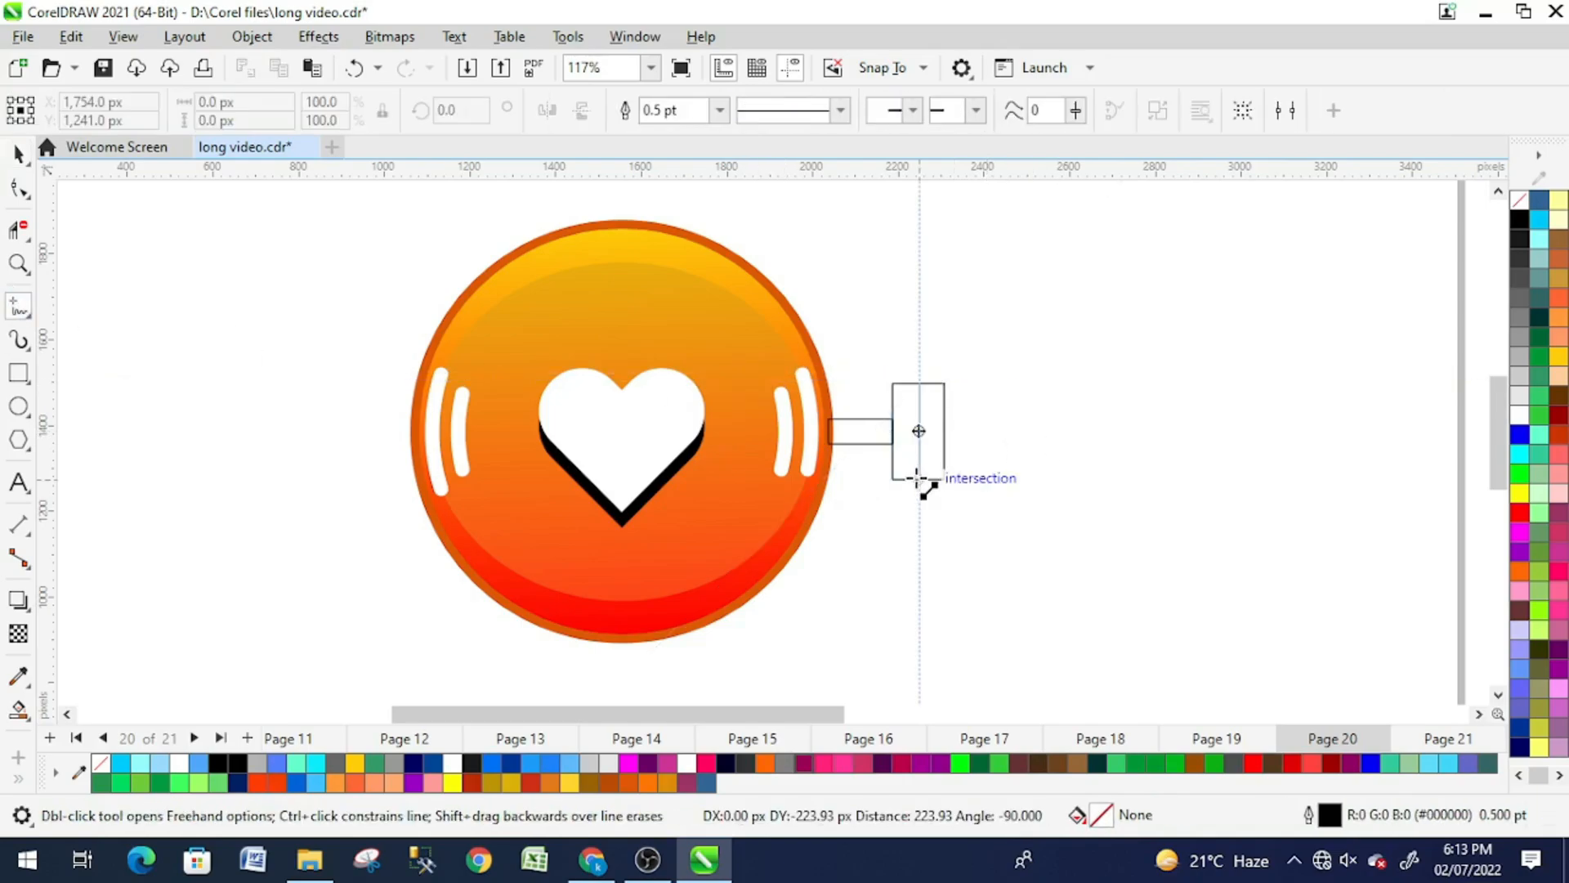
click(917, 560)
click(909, 571)
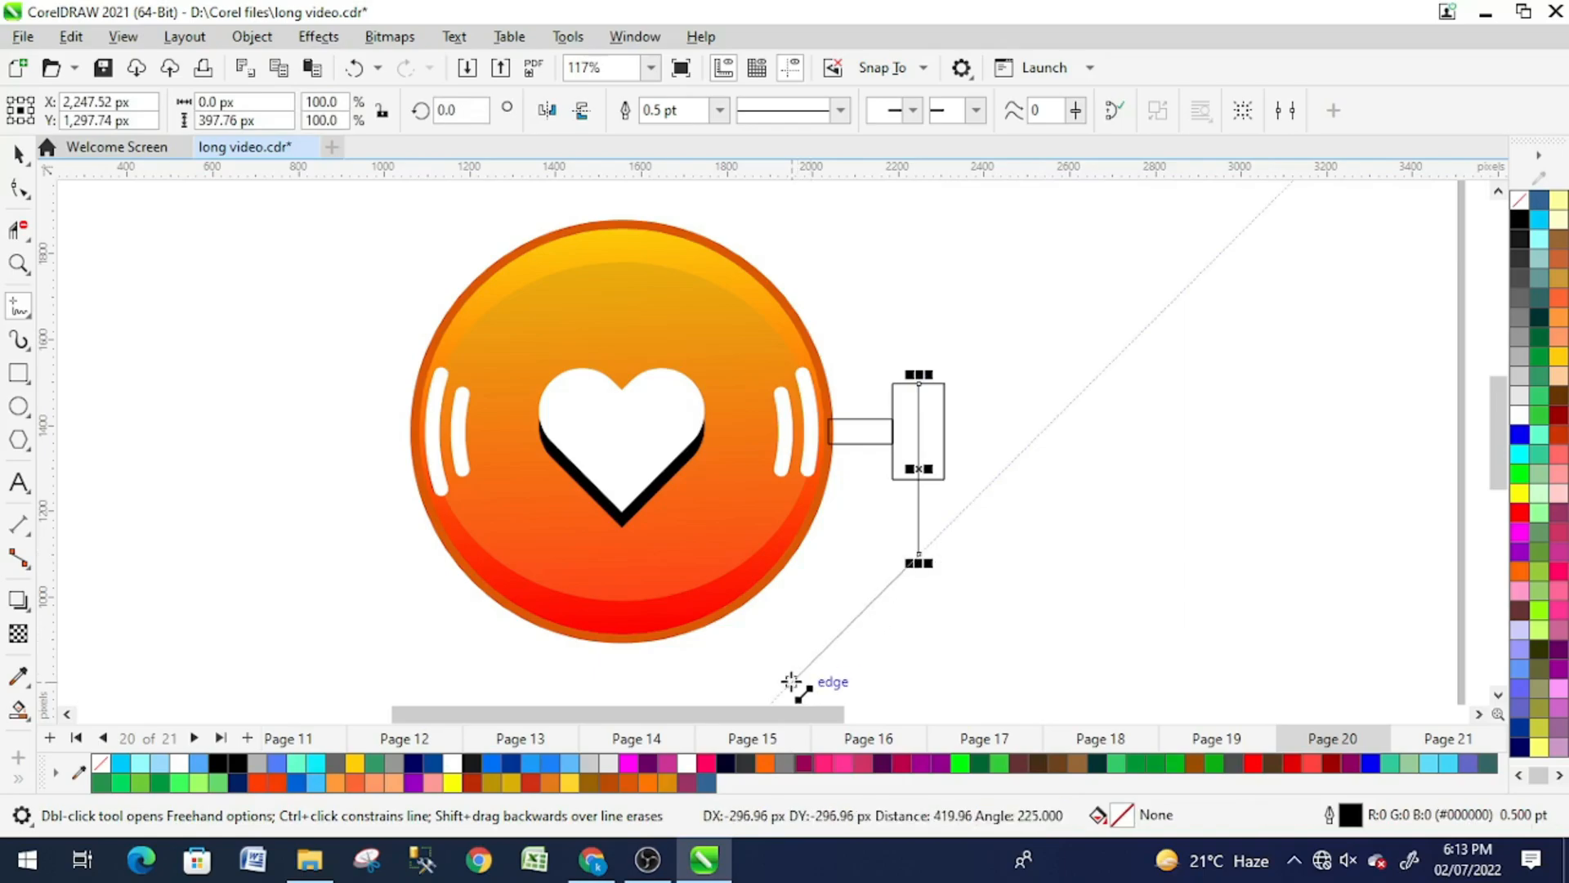
click(787, 685)
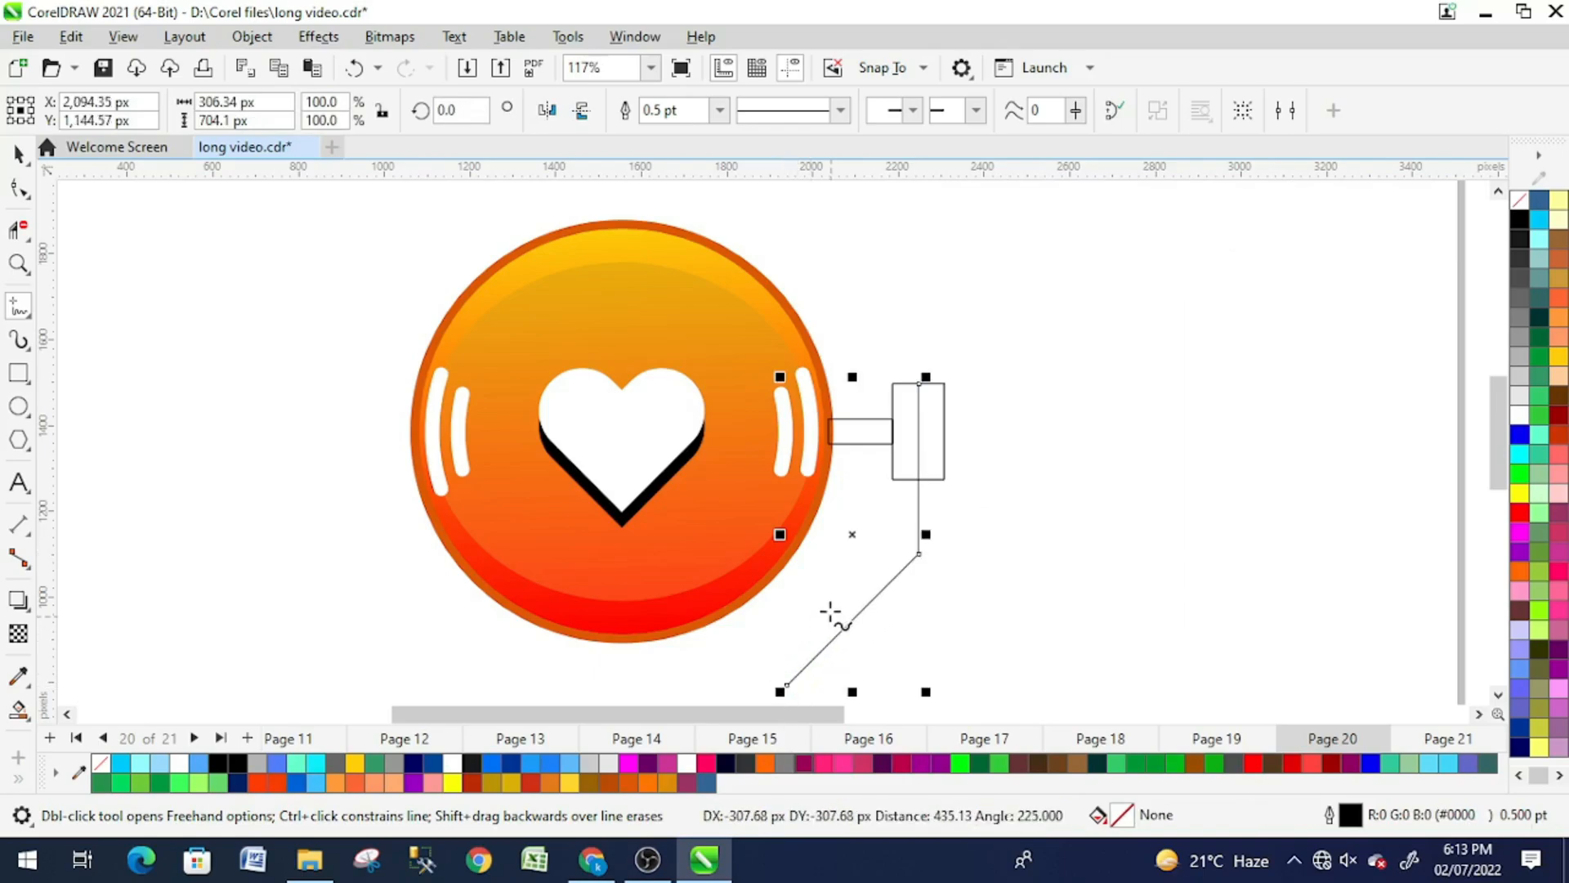
scroll(830, 613, down, 2)
key(F10)
drag(916, 278, 916, 219)
Step: Draw a rectangle below the button, rotate it about 47° to follow the diagonal line, and place it over the line's lower end
click(18, 373)
drag(259, 562, 784, 590)
click(18, 154)
click(703, 598)
click(686, 597)
click(784, 590)
drag(882, 541, 817, 479)
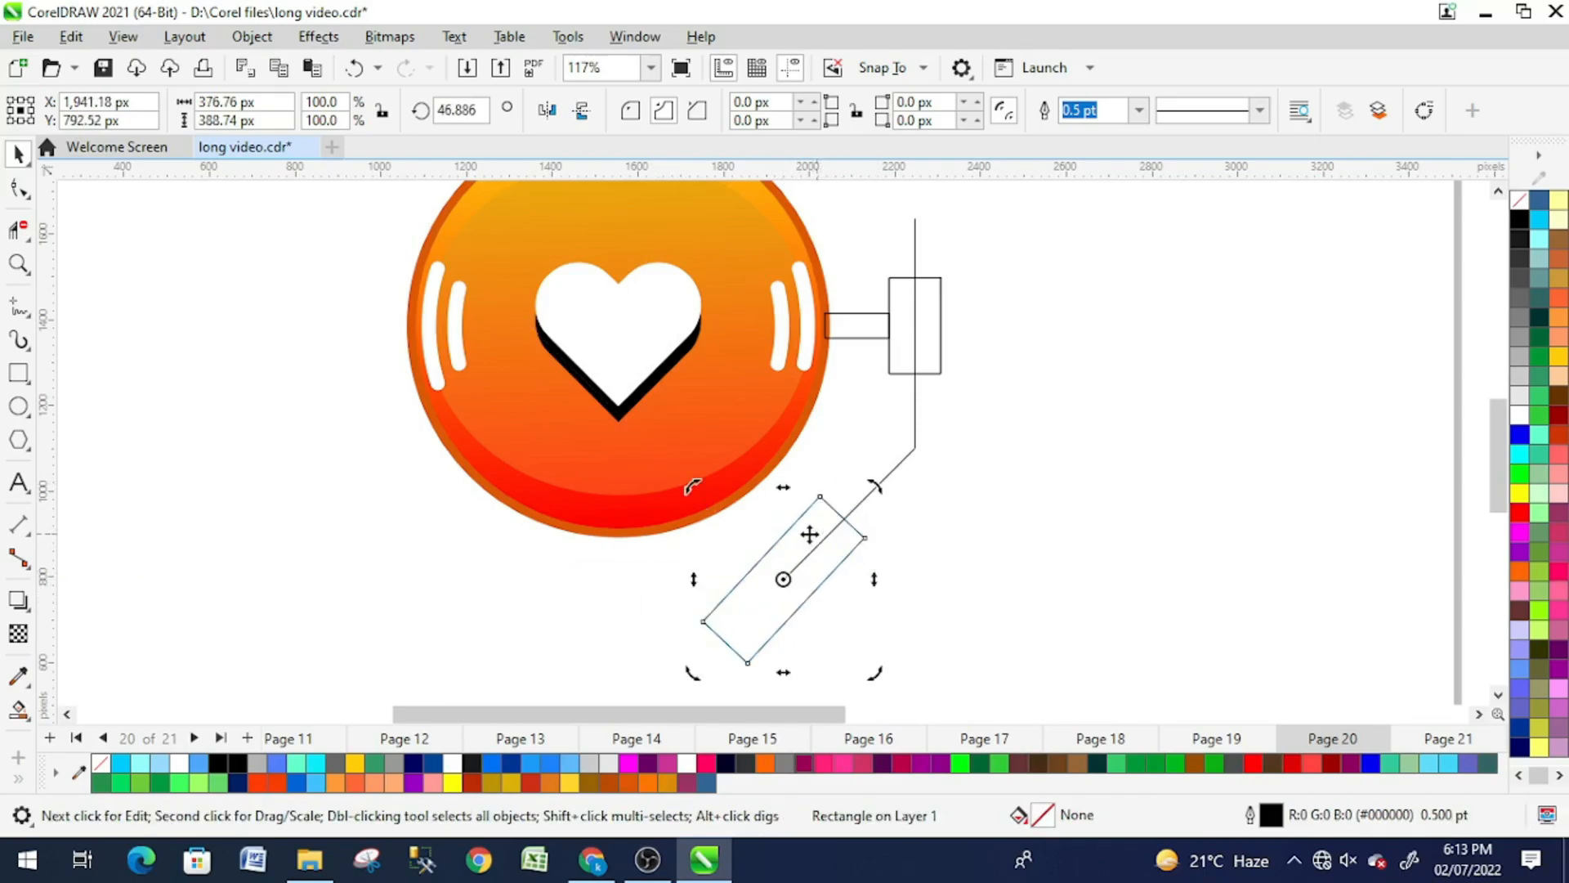
click(805, 537)
Step: Convert the tilted rectangle to curves and shorten it by moving its lower corners inward along the long sides
click(18, 188)
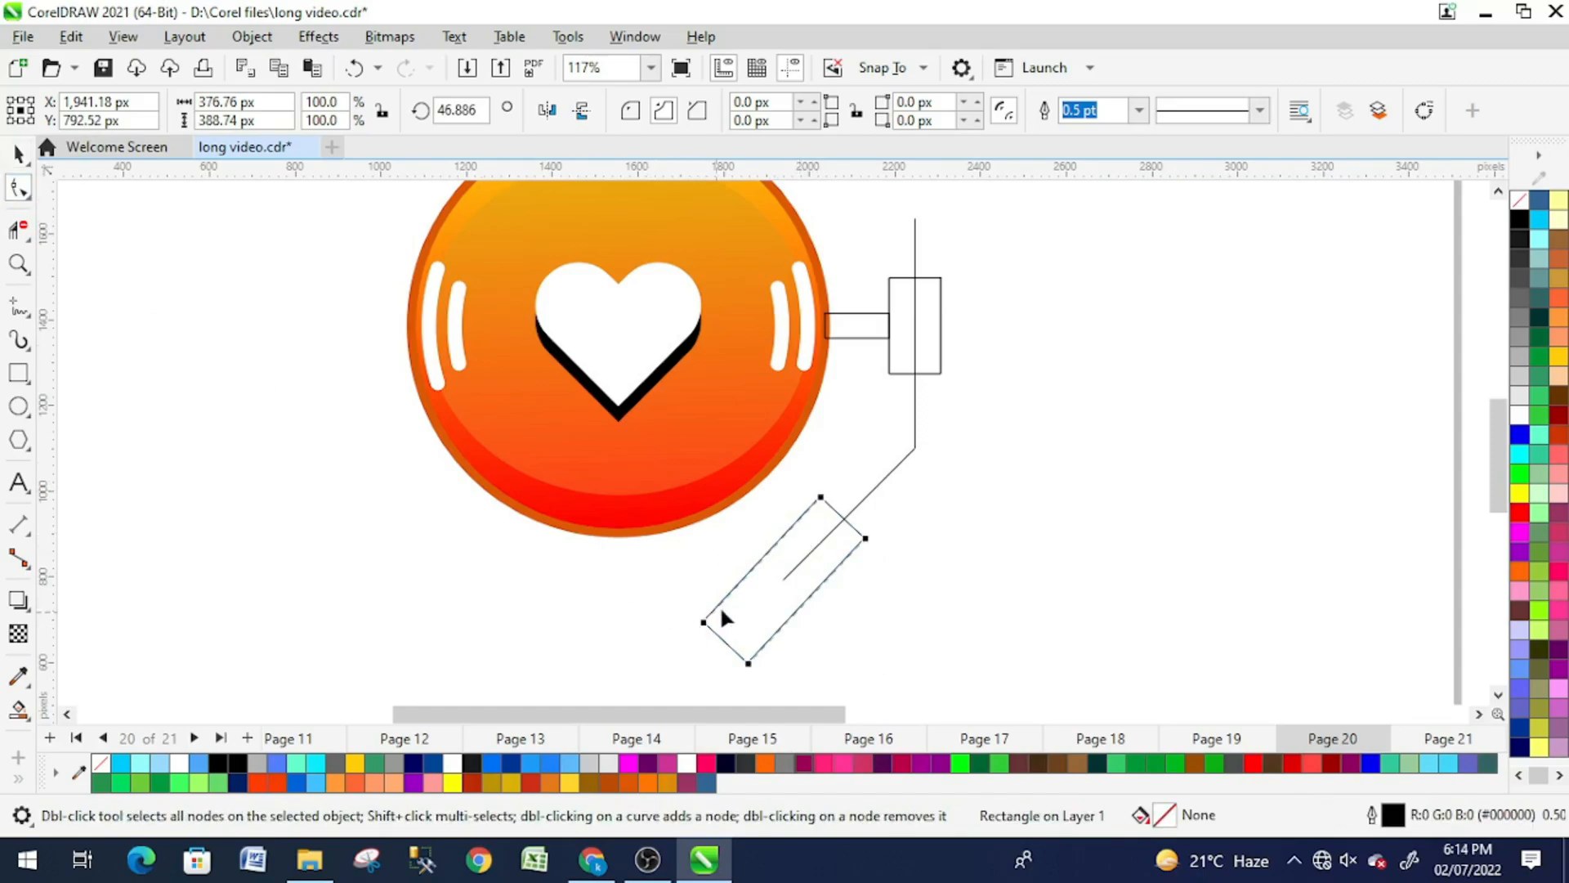
click(18, 156)
right_click(764, 593)
click(826, 199)
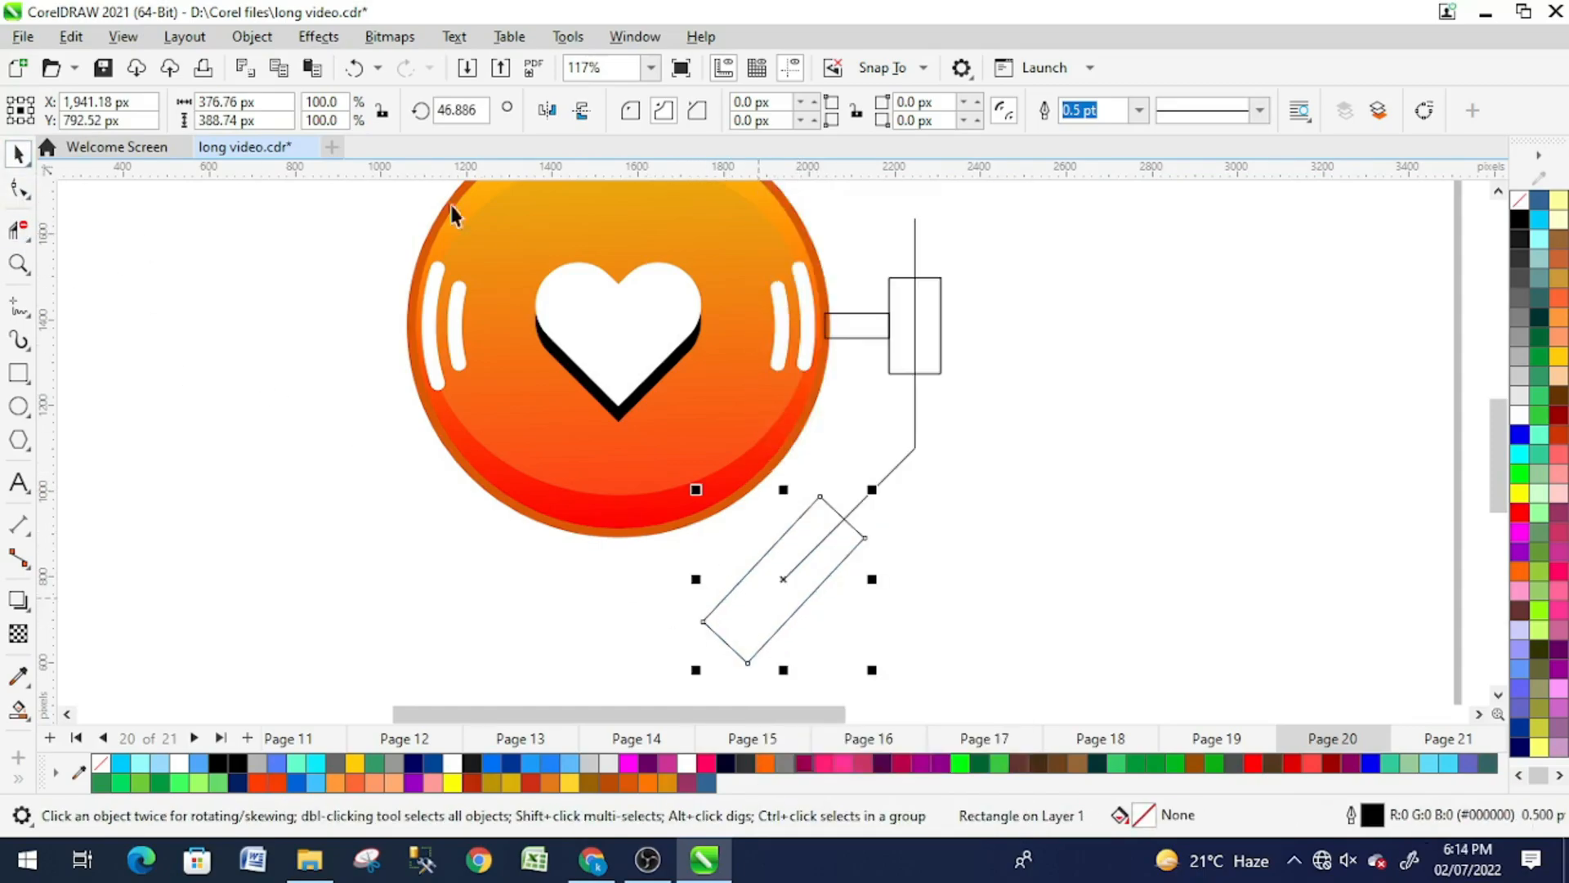
click(18, 188)
drag(719, 630, 738, 615)
drag(842, 525, 825, 538)
Step: Add a node on the tilted shape's long side facing the button and pull the adjacent corner outward into a pointed tip
scroll(815, 545, up, 2)
scroll(722, 620, down, 1)
double_click(701, 529)
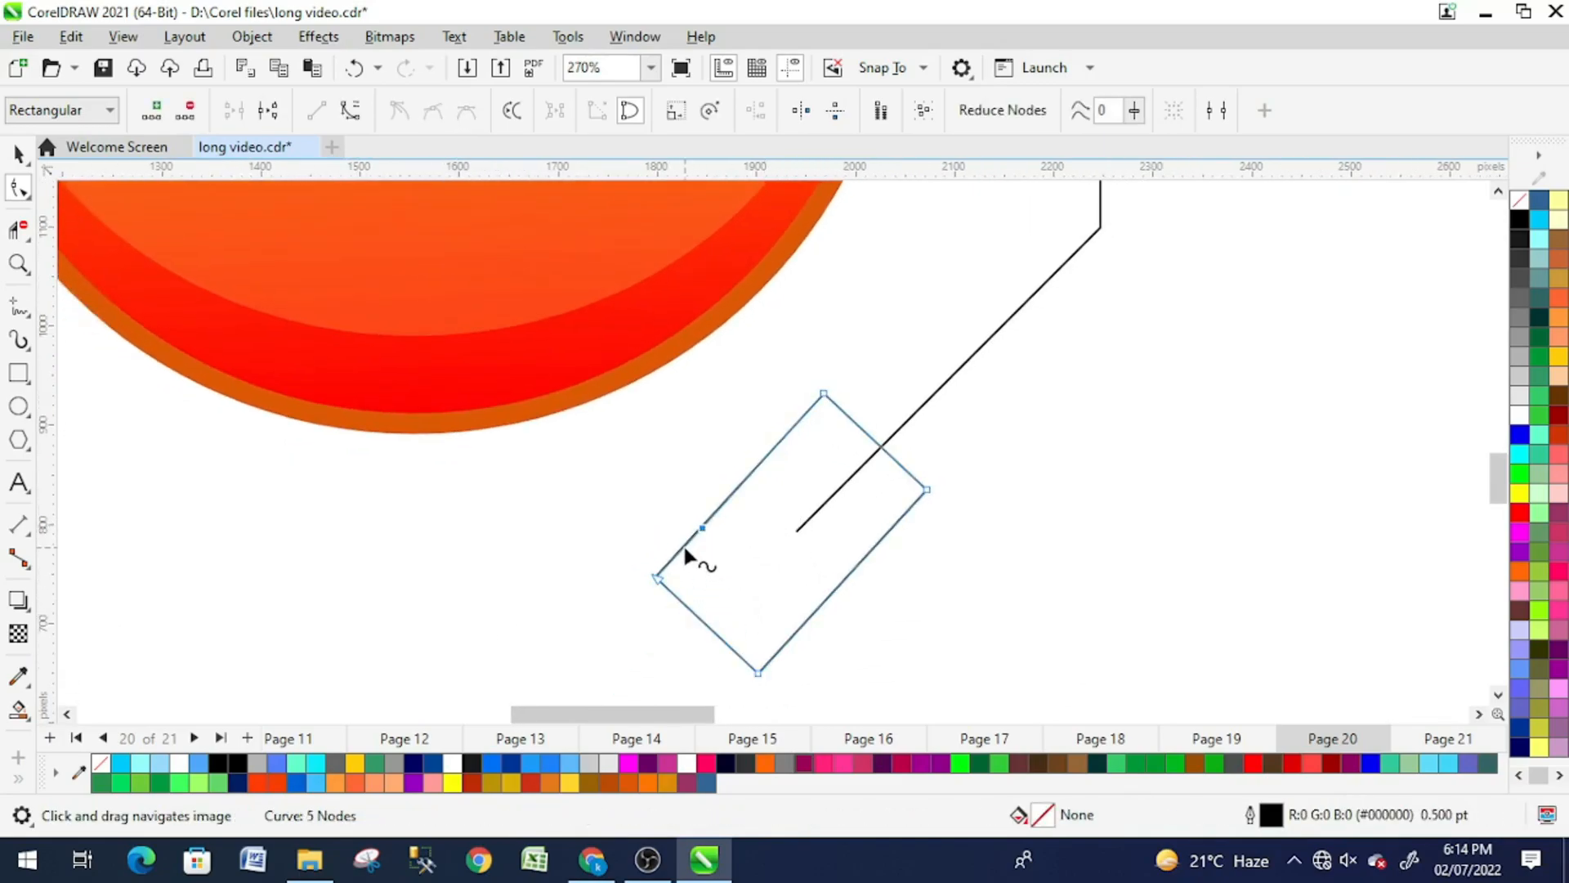
drag(684, 546, 545, 470)
click(659, 580)
key(Delete)
scroll(463, 592, down, 3)
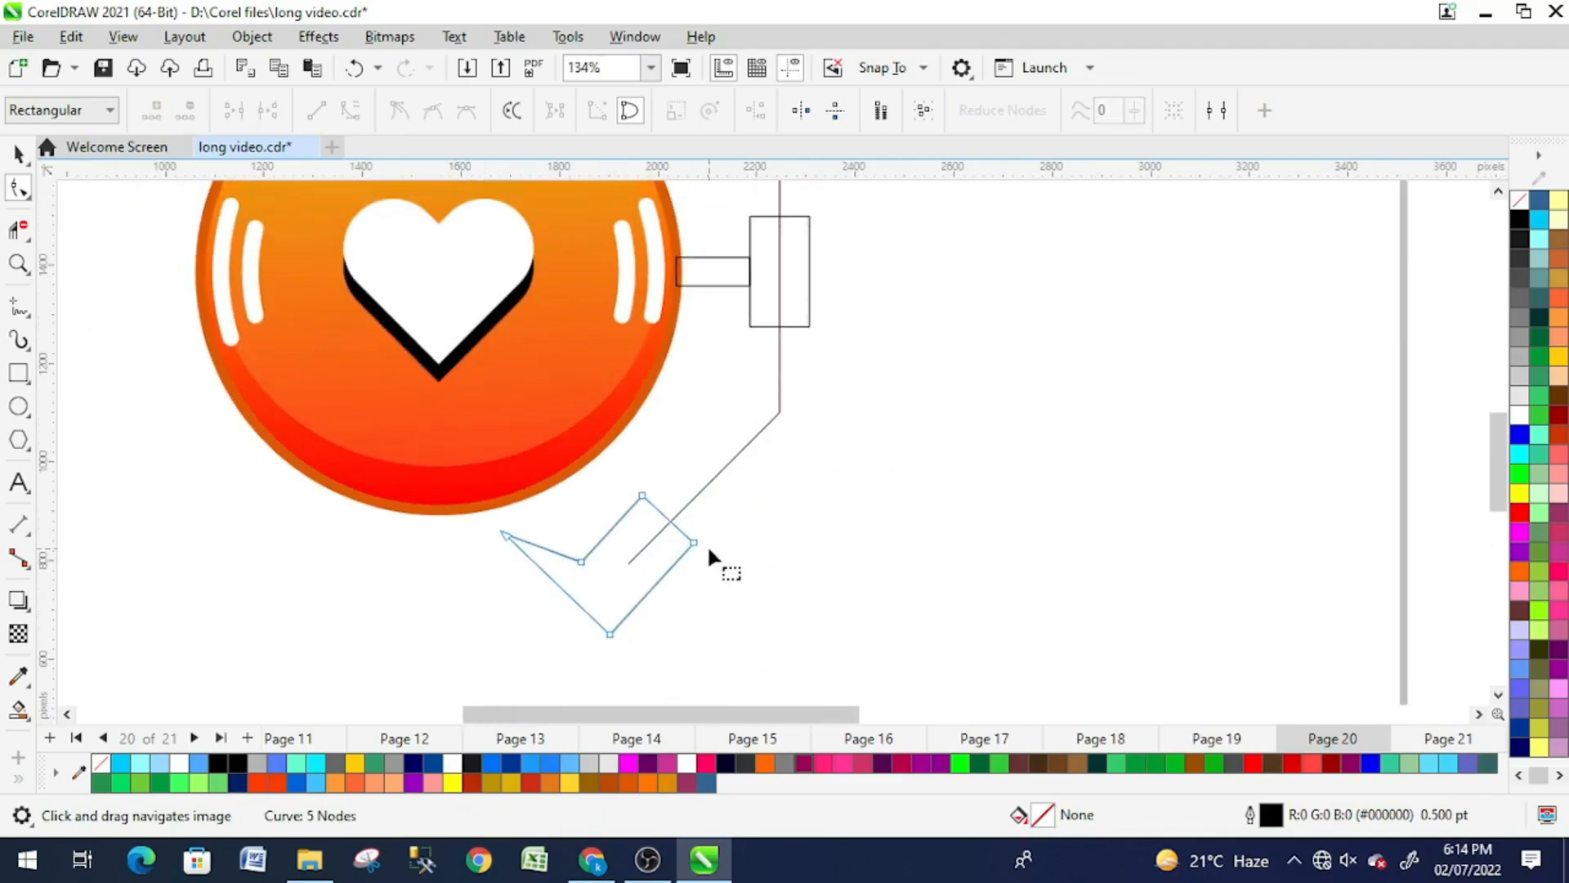
Step: Try outline widths of 3, 10 and 8 pt on the bent line and set it to 6 pt
click(18, 153)
click(781, 380)
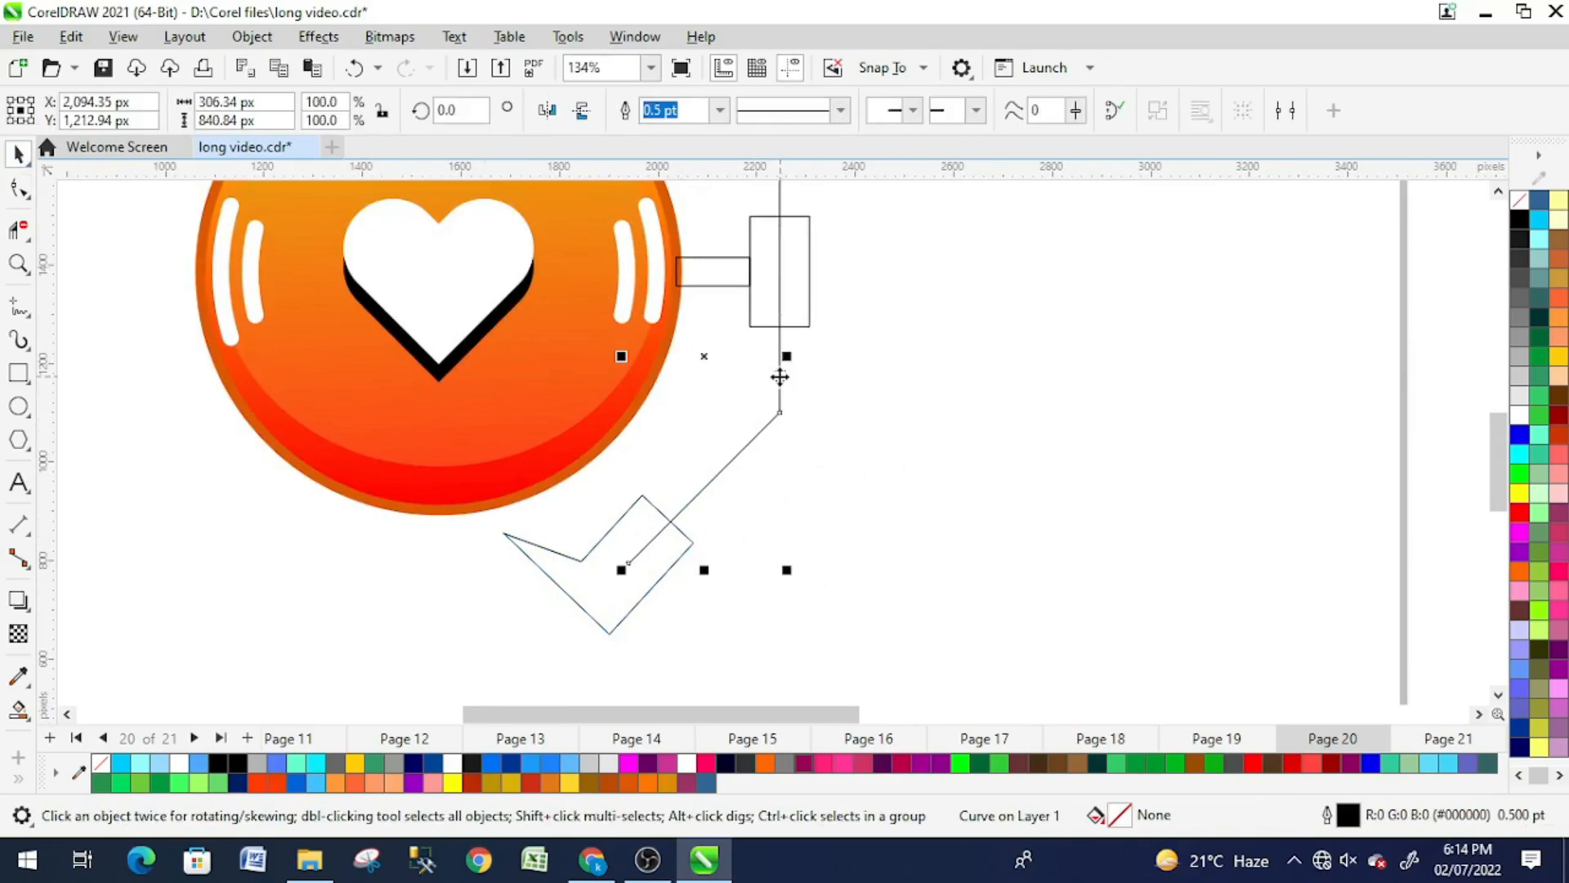
click(719, 109)
click(695, 257)
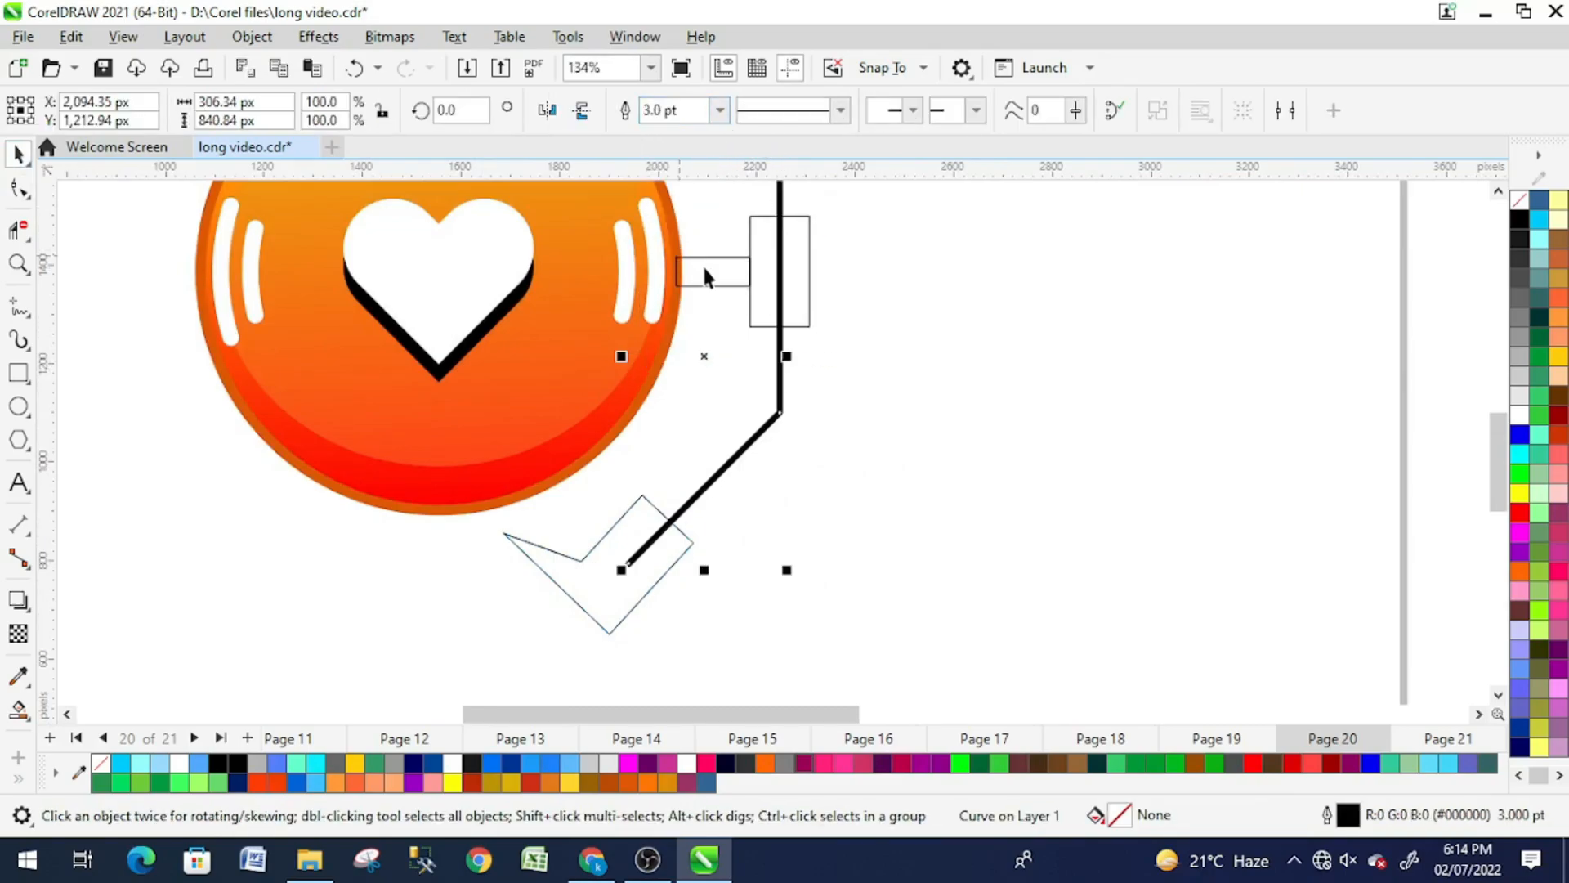
drag(688, 112, 631, 116)
text(10)
key(Return)
text(8)
key(Return)
drag(937, 347, 947, 415)
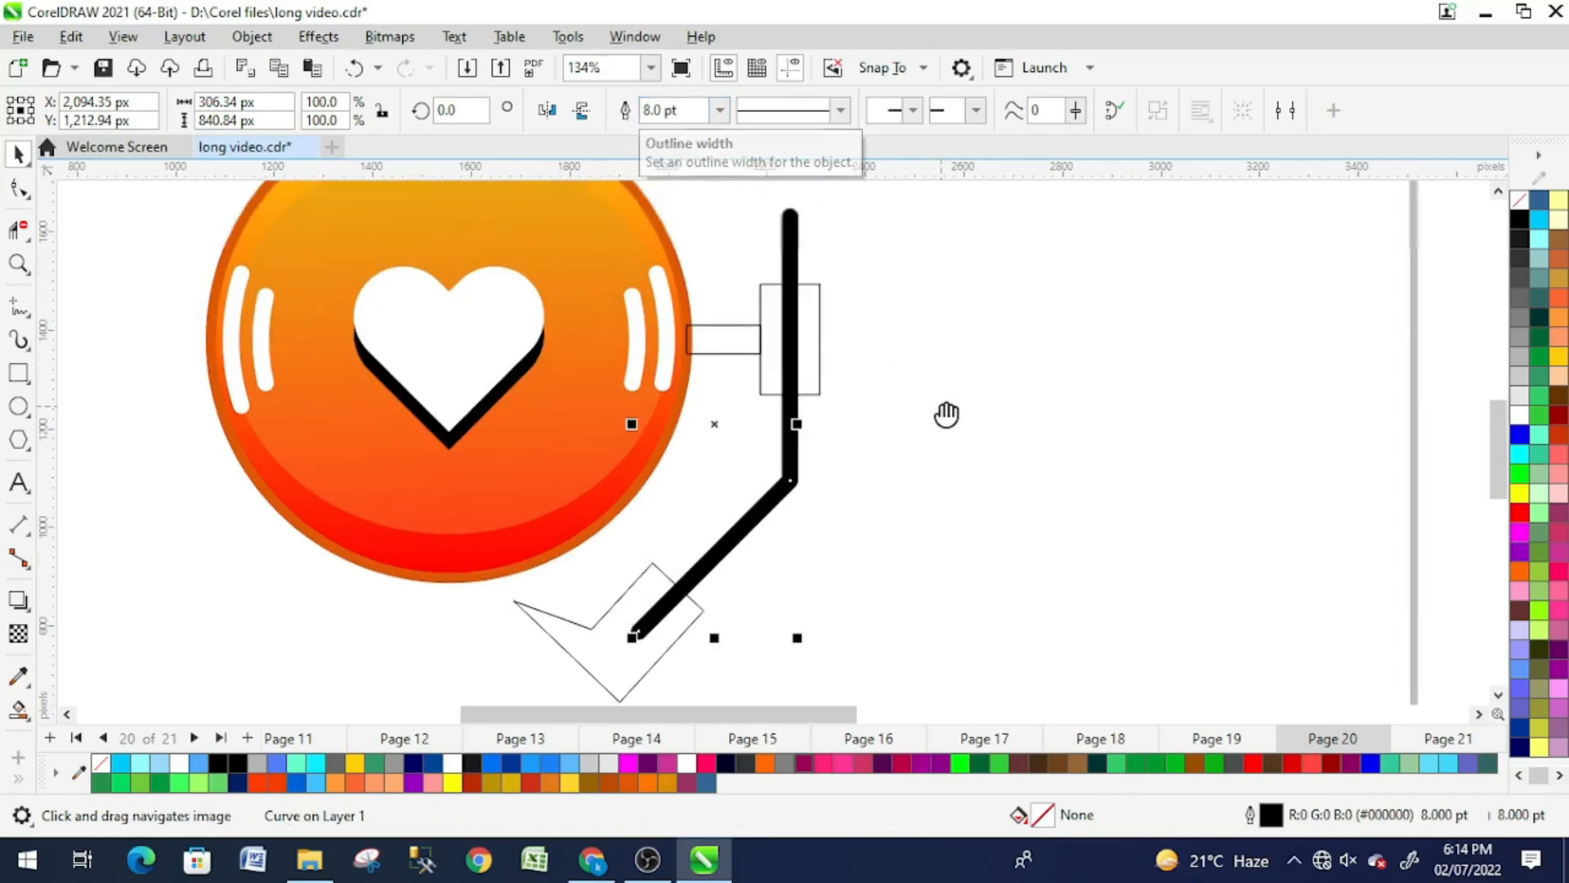
text(6)
key(Return)
Step: Convert the bent line's outline to an object and weld it with the two rectangles and the pointed shape
click(248, 34)
click(488, 628)
drag(984, 484, 674, 223)
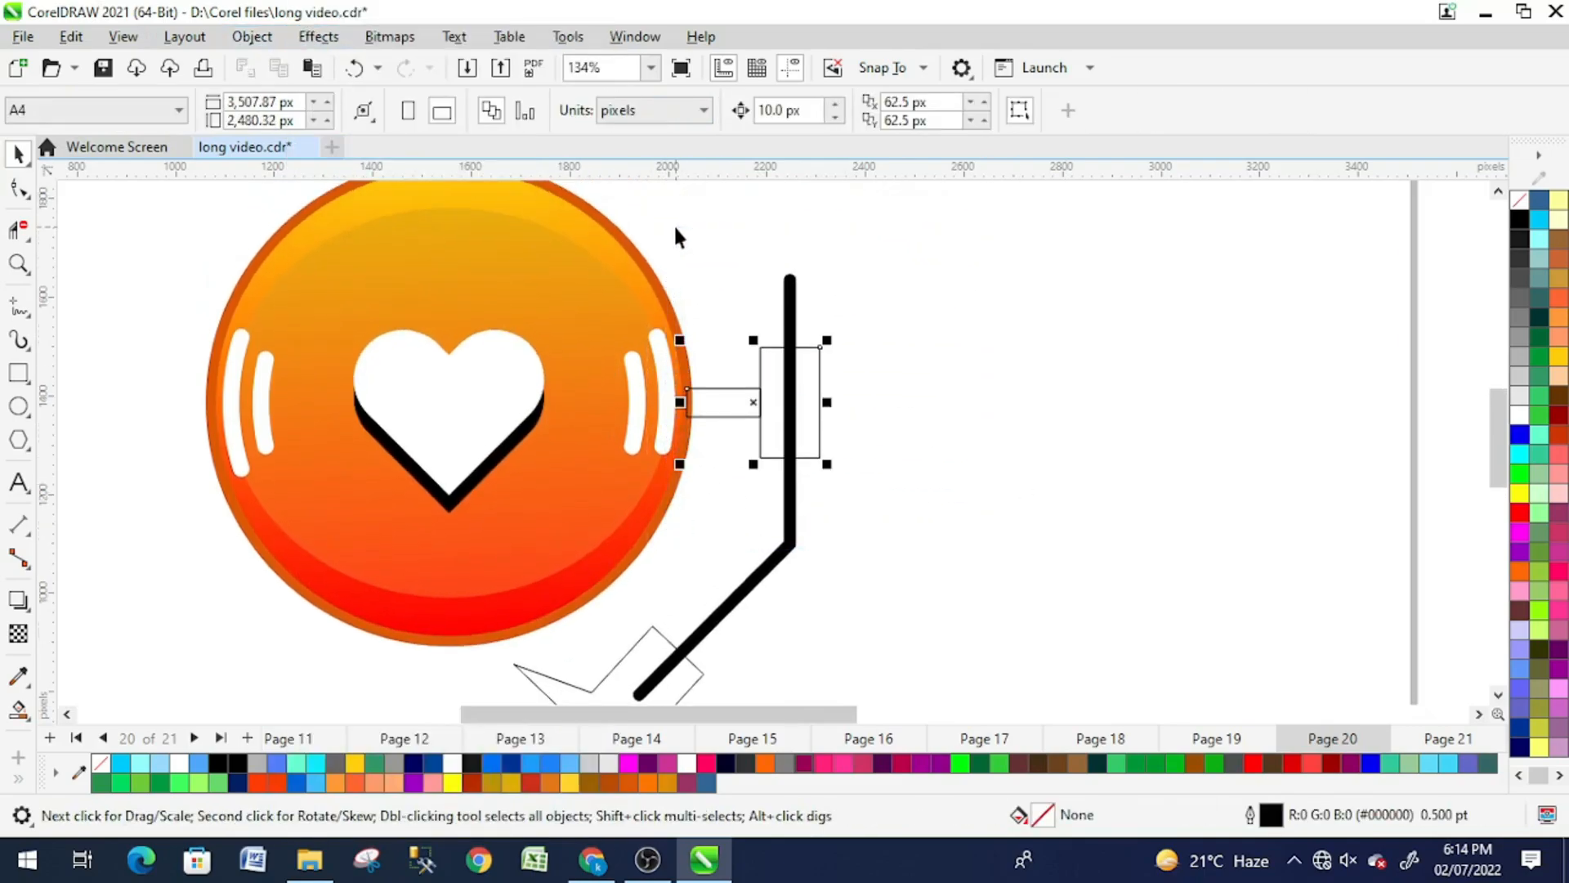
drag(891, 469, 888, 305)
shift+click(791, 358)
shift+click(606, 582)
click(672, 110)
click(799, 241)
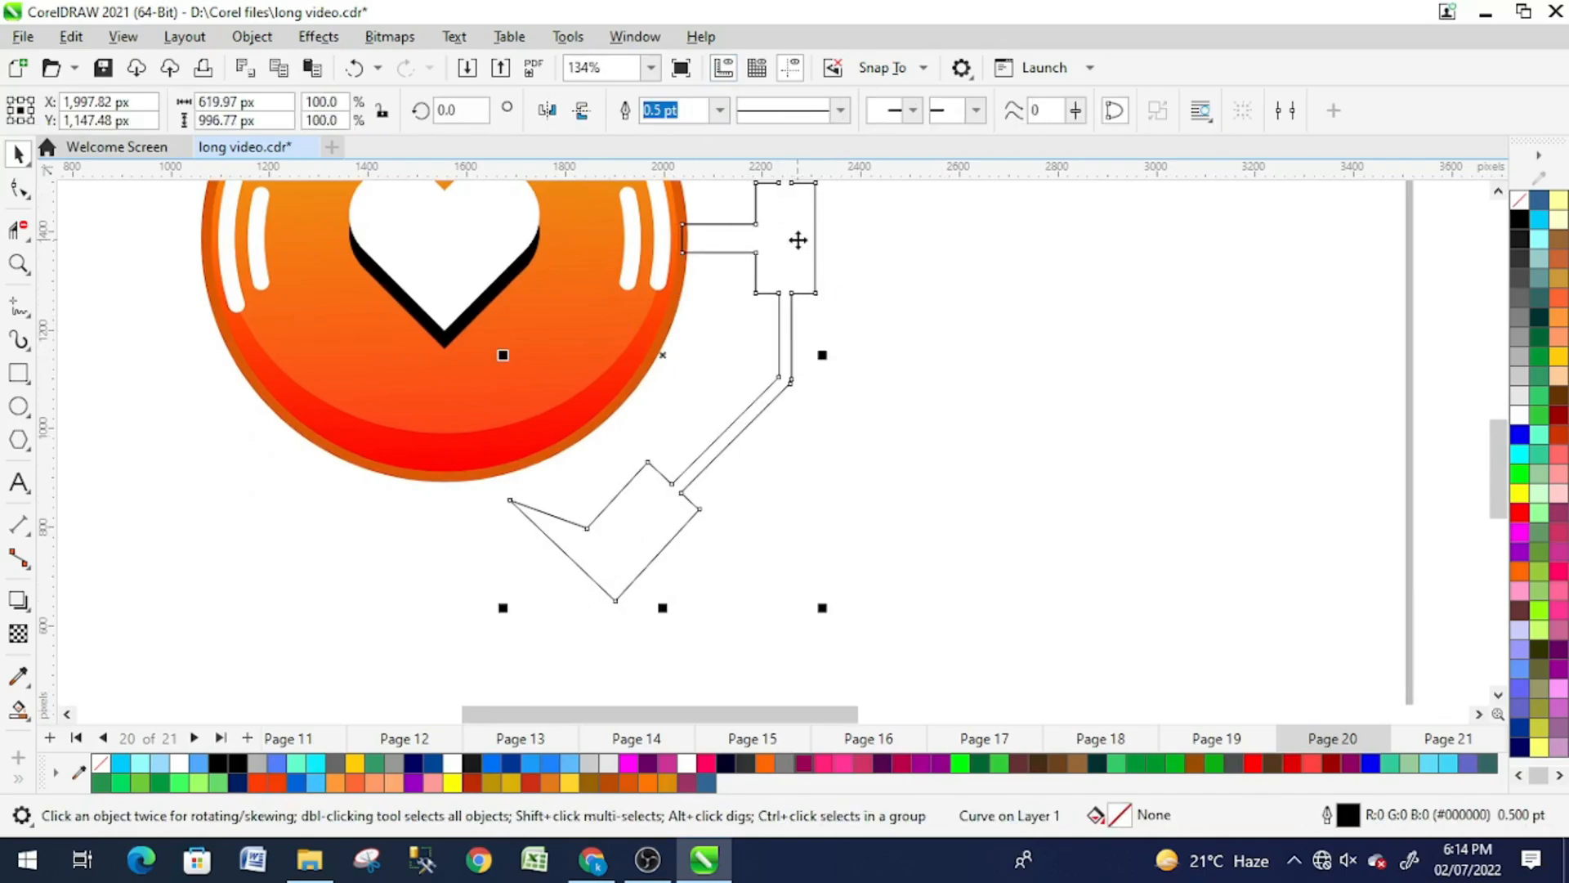
drag(816, 256, 852, 316)
Step: Apply a blue Smart Fill inside the welded arm shape
click(19, 710)
click(82, 732)
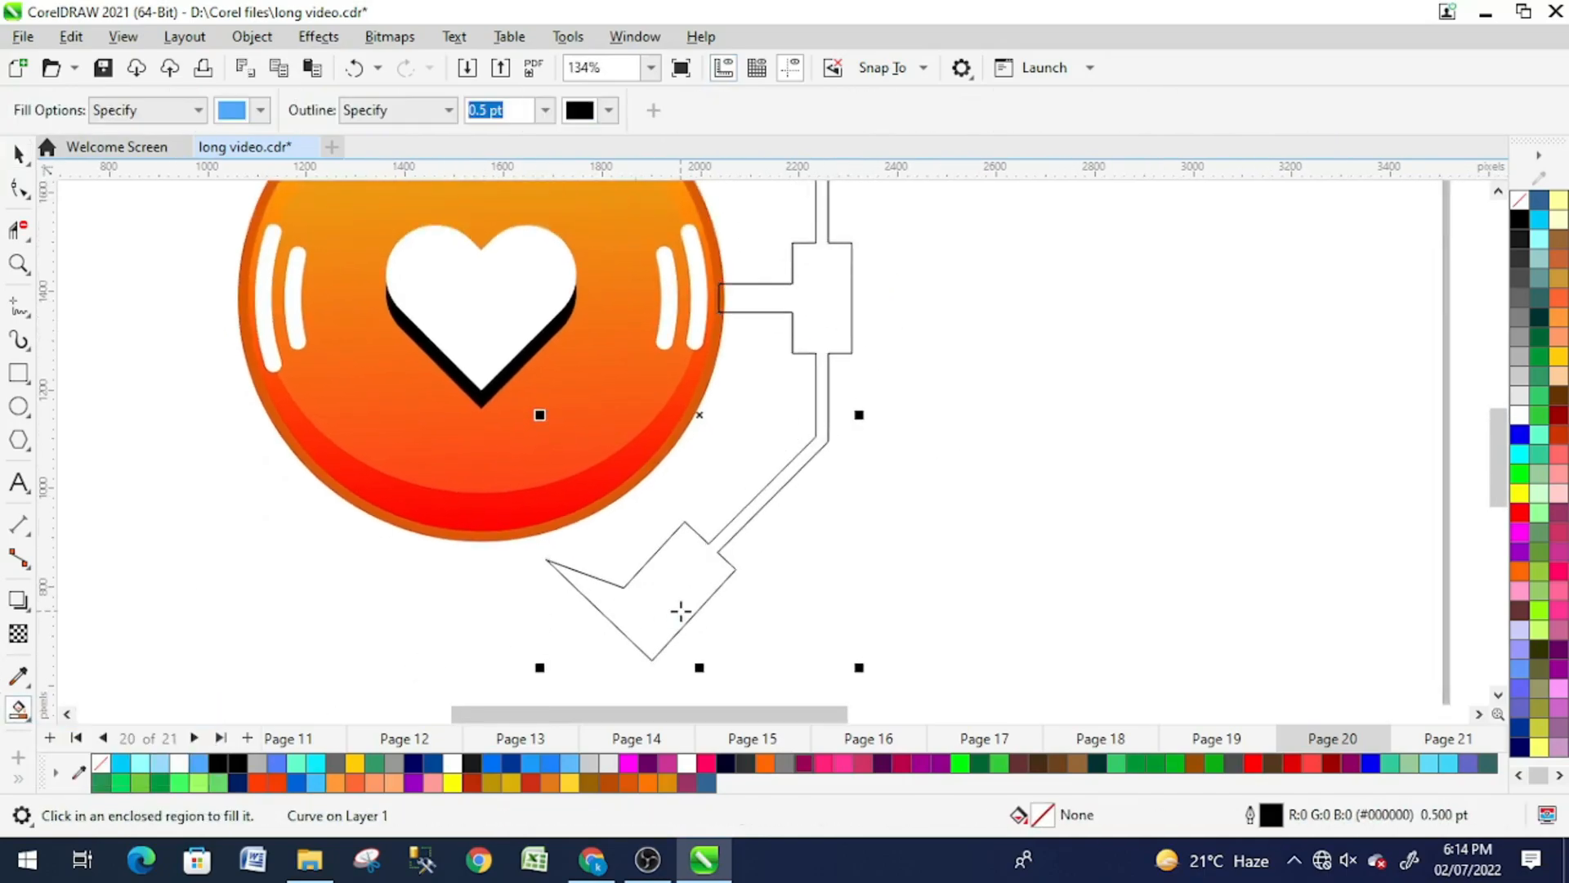
click(683, 613)
key(space)
Step: Copy the button's yellow-to-red fountain fill onto the arm shape with the Interactive Fill tool
click(21, 716)
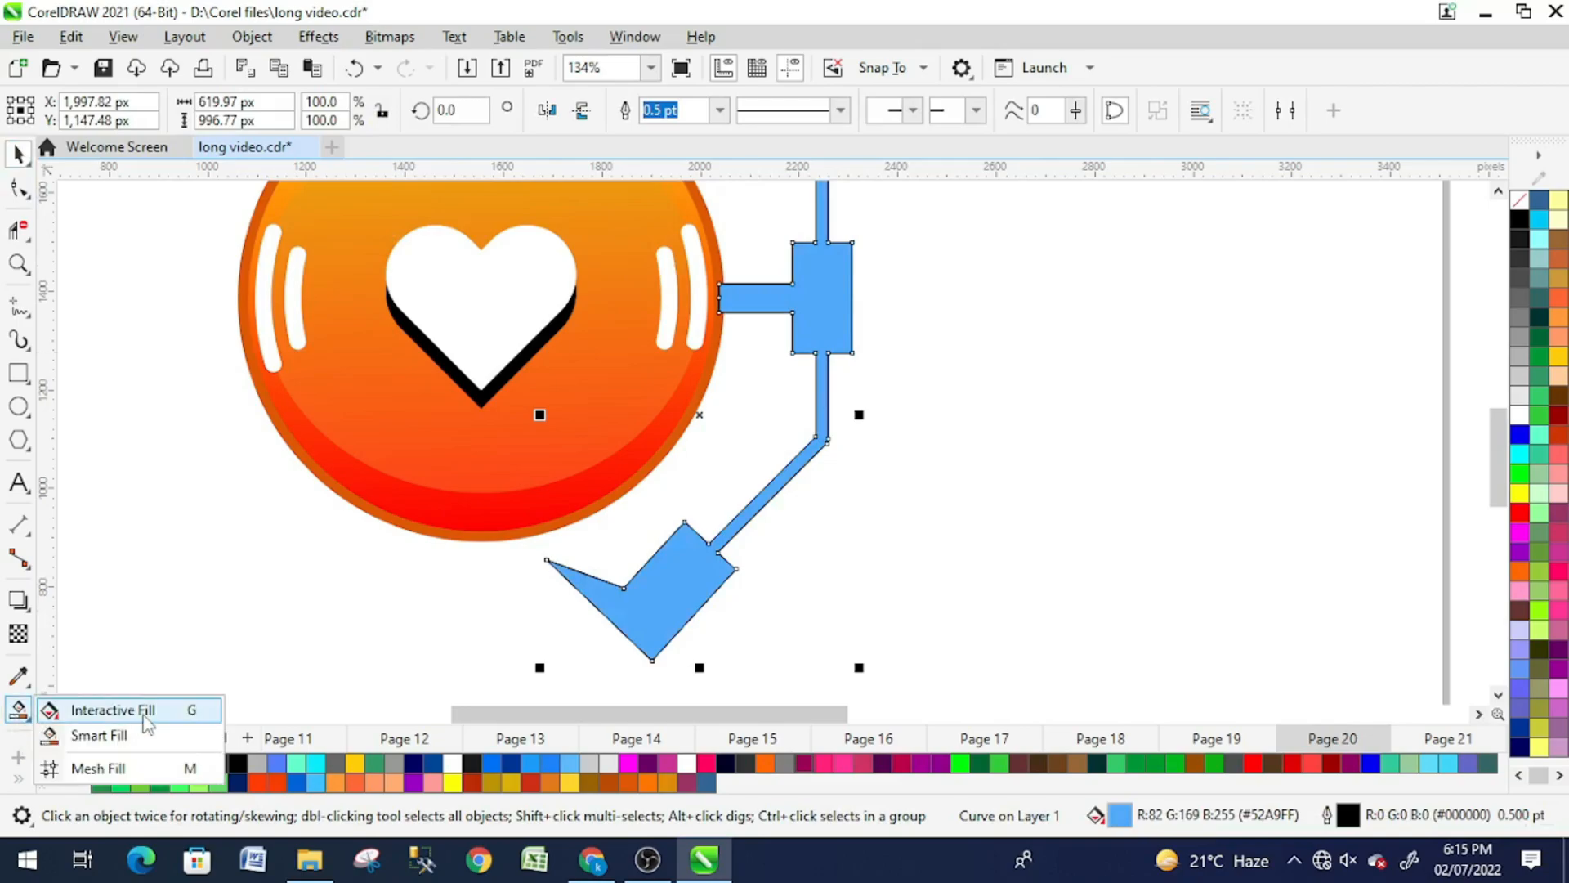
click(140, 710)
drag(815, 210, 807, 534)
click(1034, 103)
click(507, 519)
scroll(654, 461, down, 1)
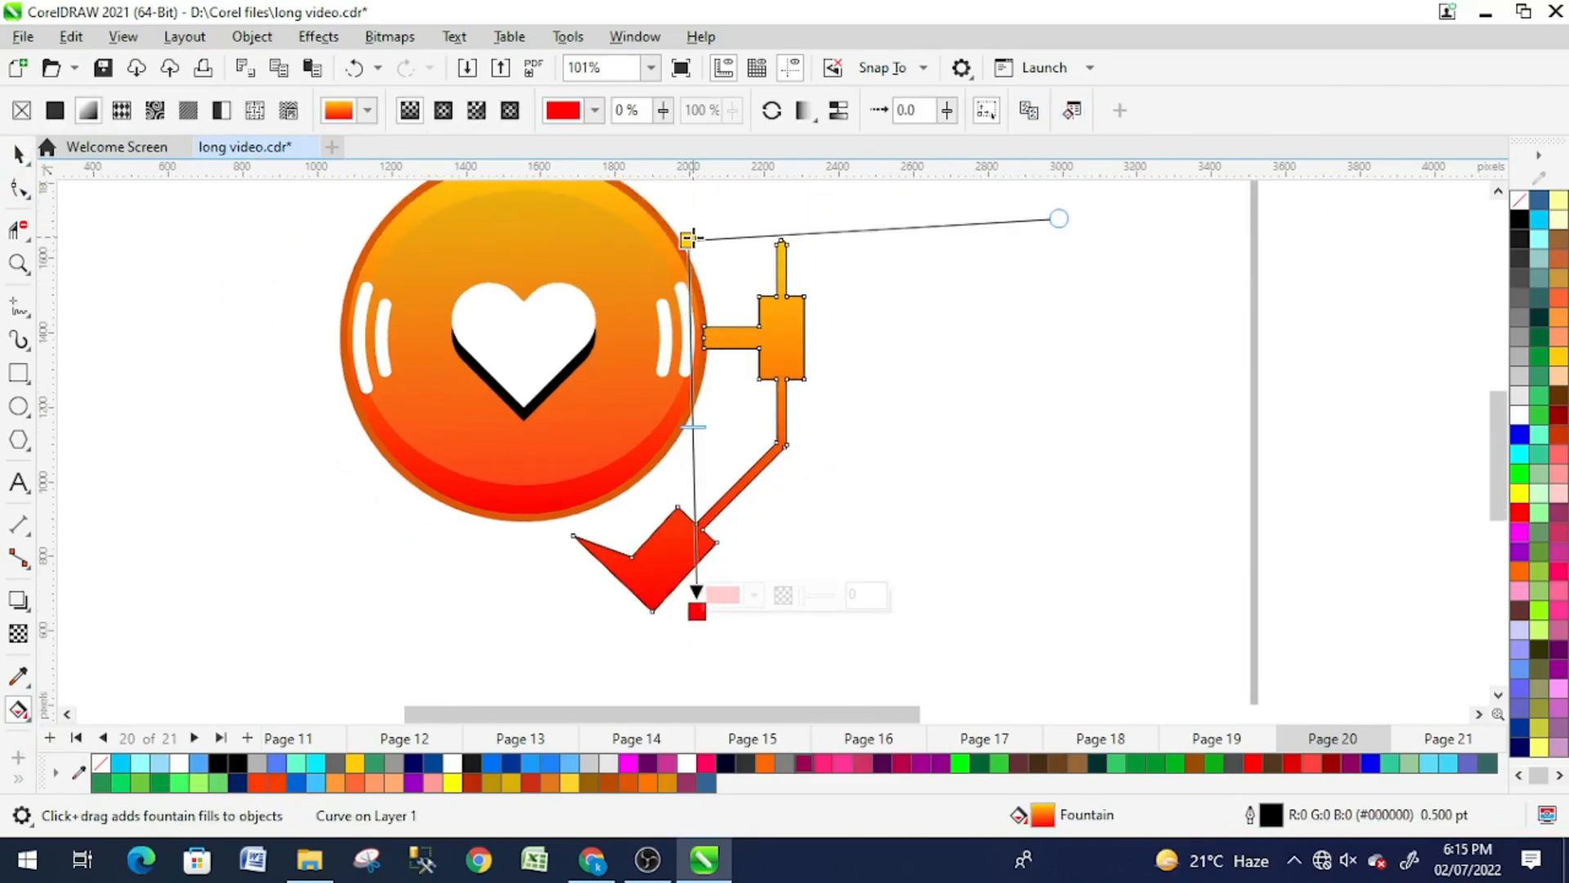
Step: Extend the arm's gradient beyond both its upper and lower ends and set the red end colour to #D91111
drag(691, 239, 753, 168)
drag(781, 307, 765, 352)
drag(738, 211, 700, 195)
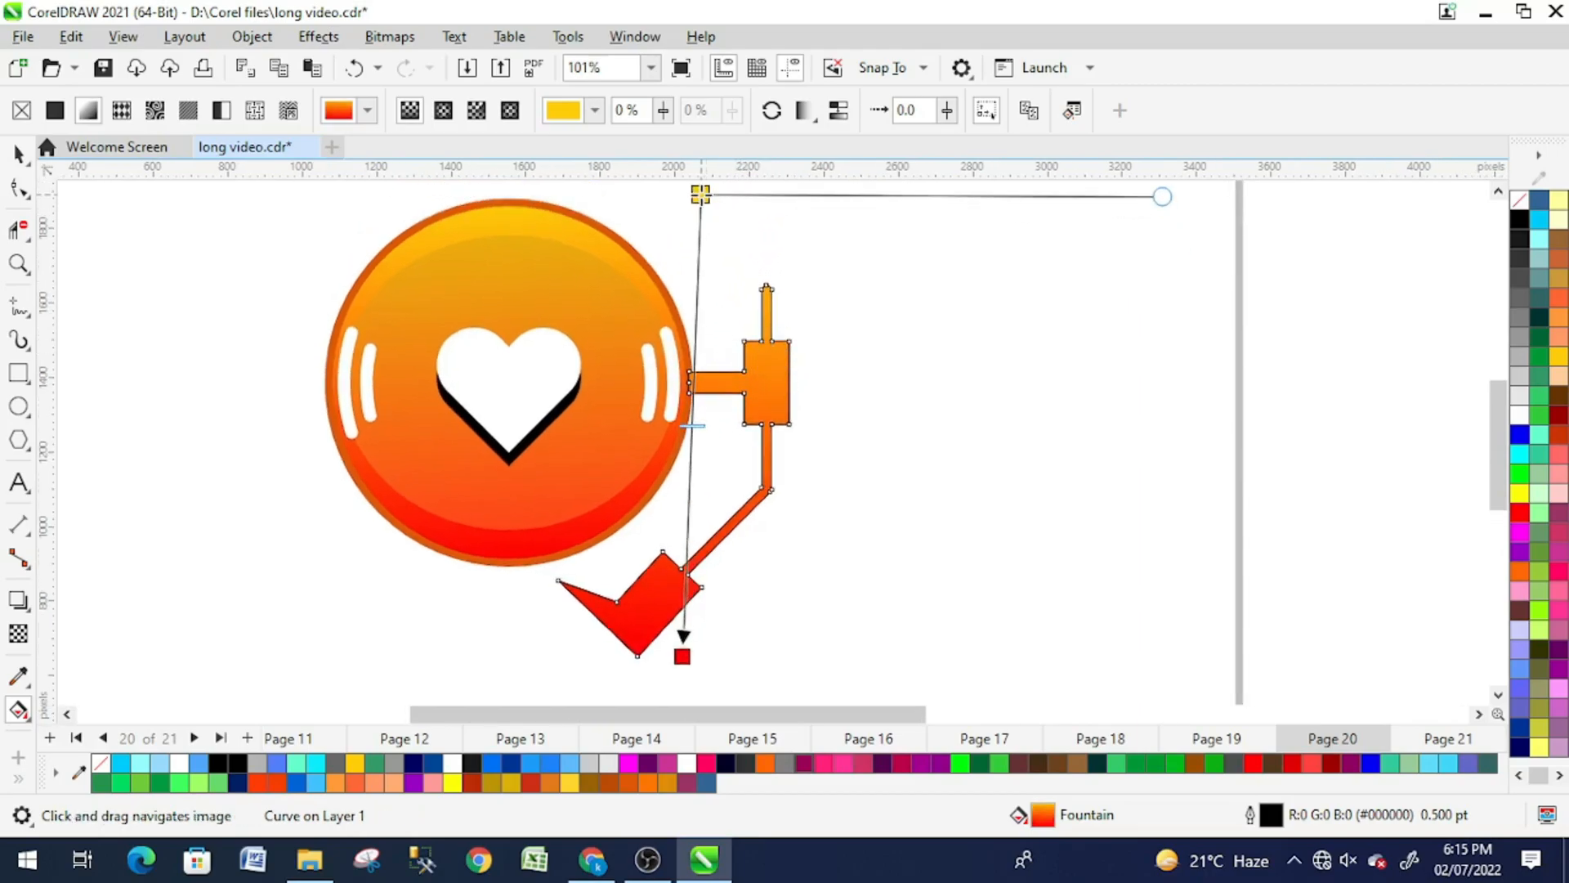
drag(682, 655, 677, 696)
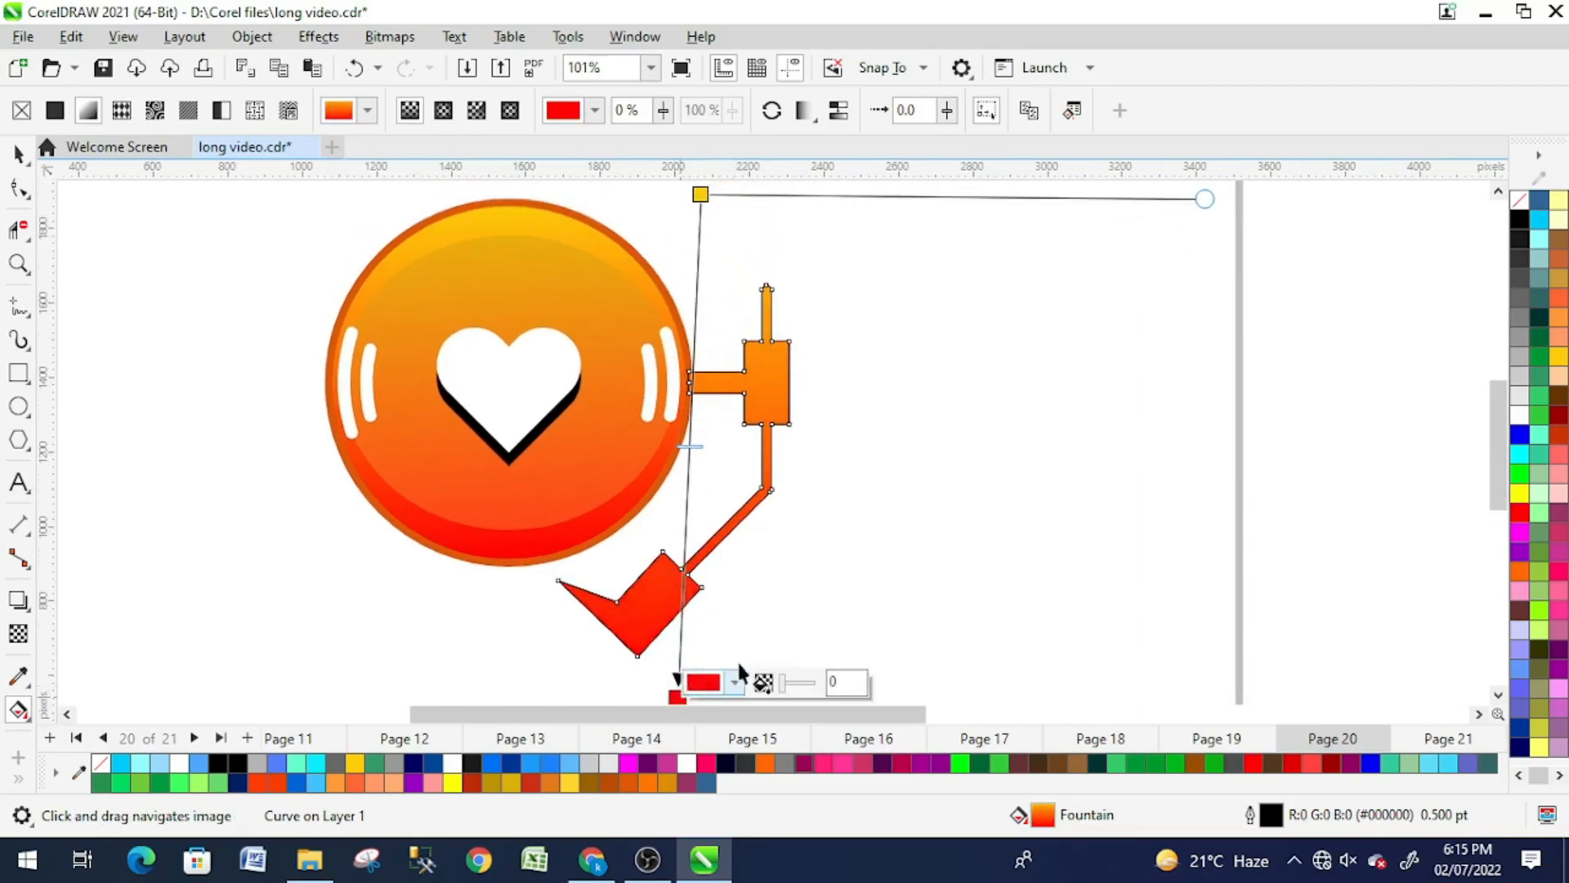
drag(775, 649, 773, 501)
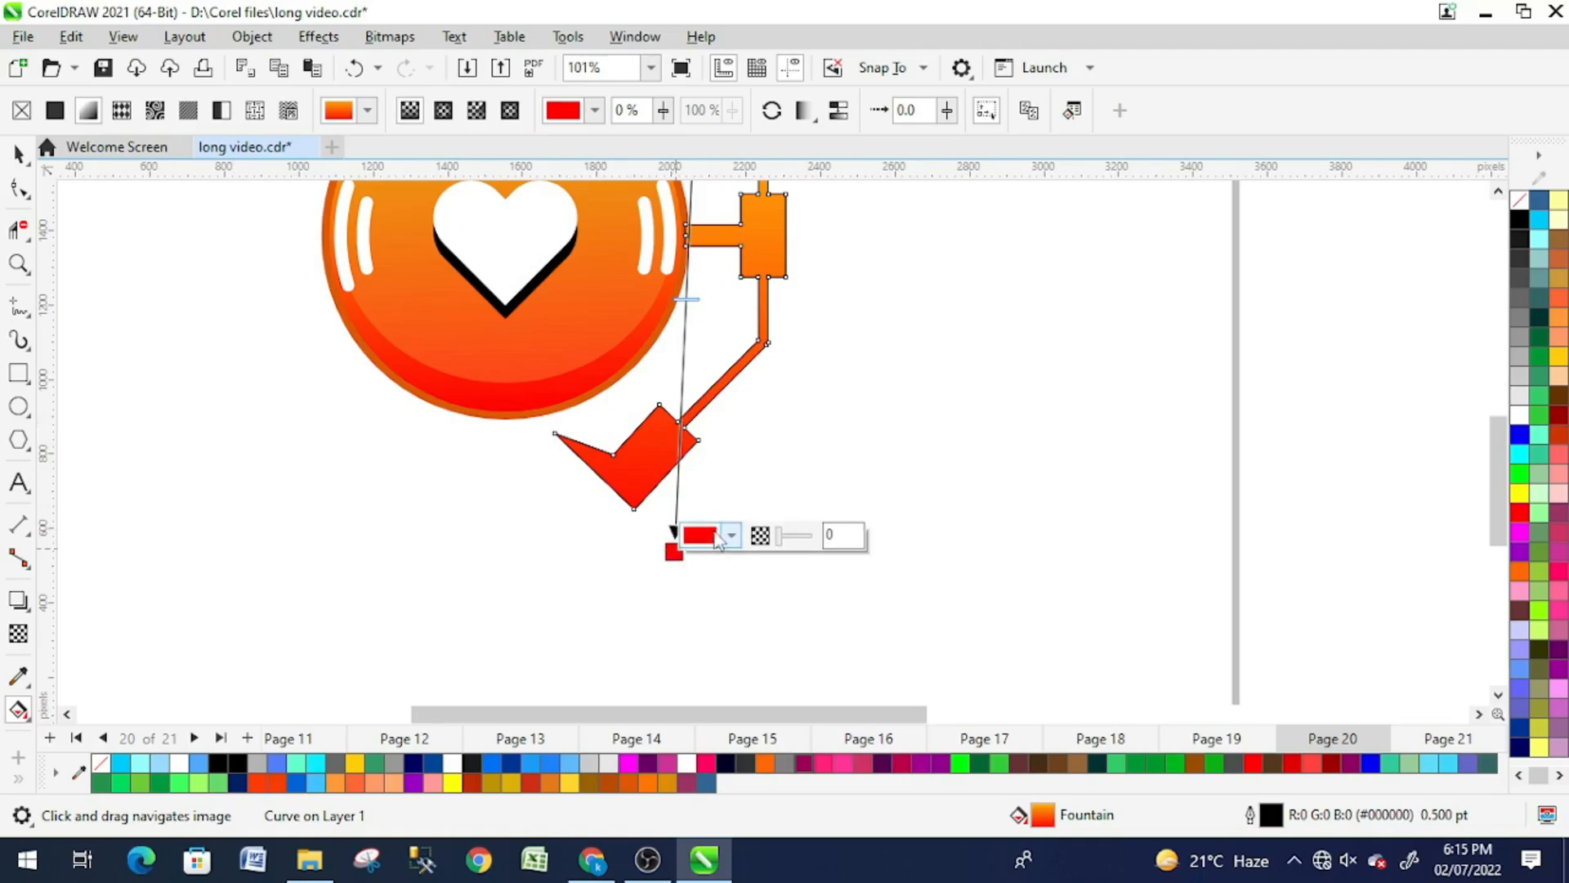
click(713, 535)
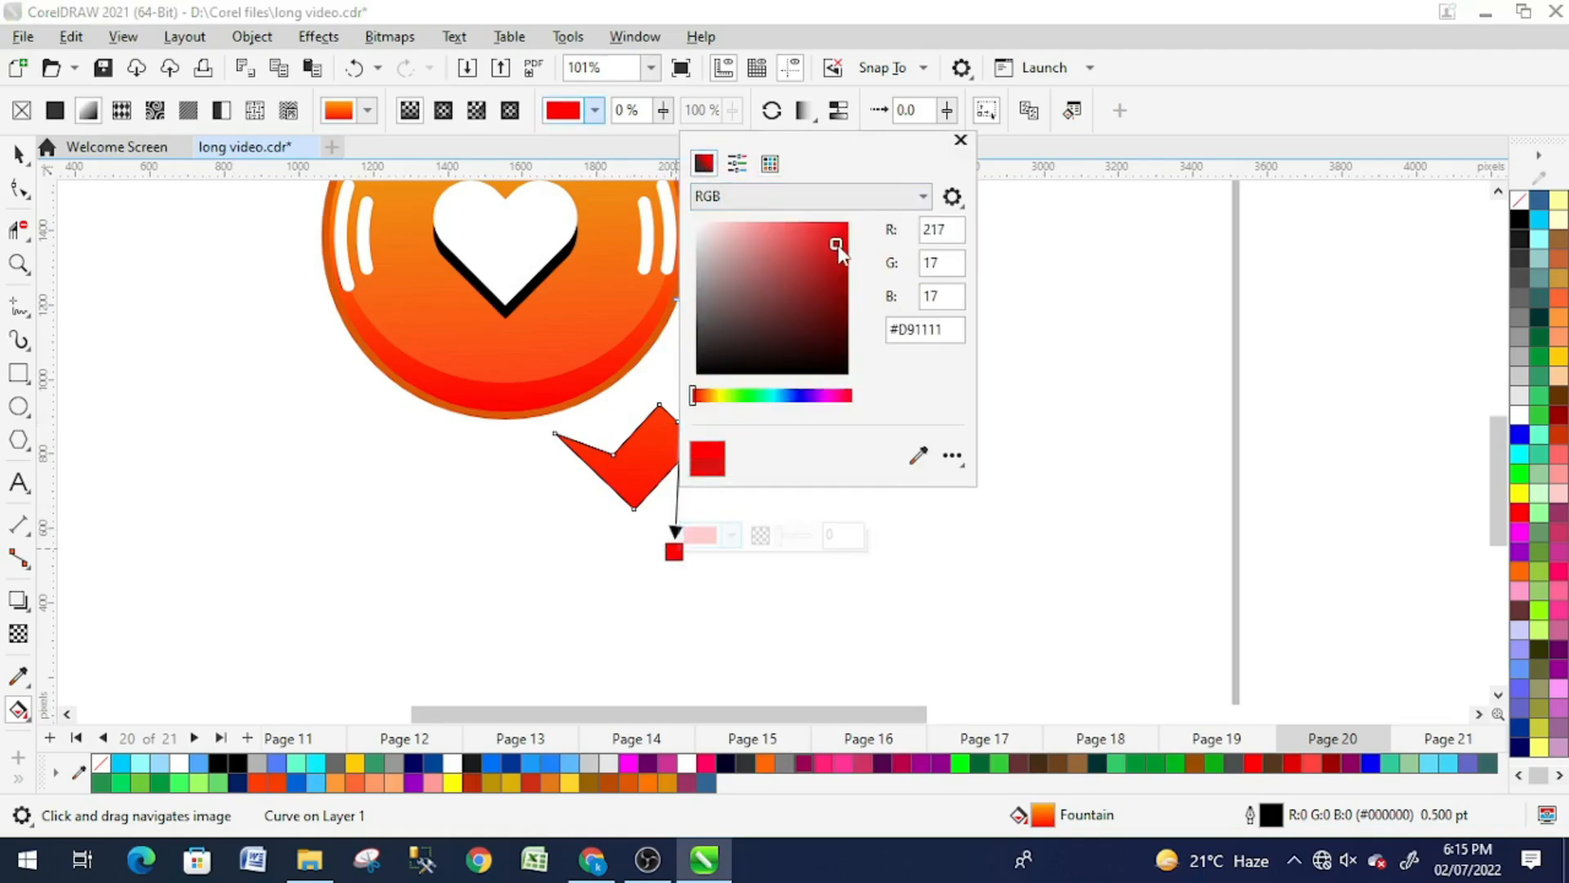
click(960, 141)
scroll(262, 354, down, 1)
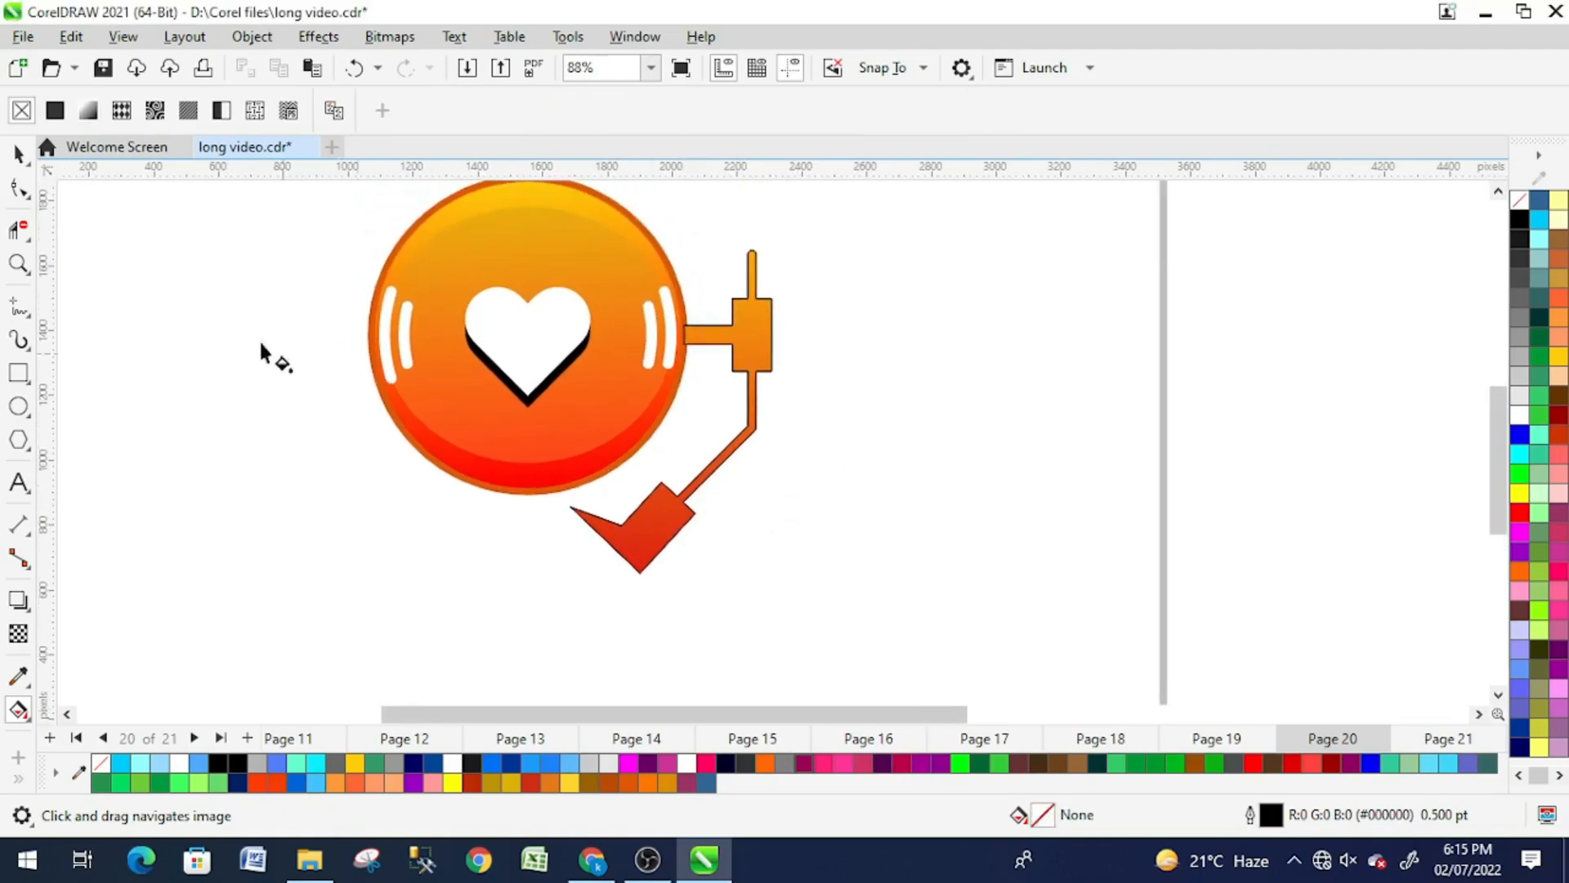
Step: Remove the black outline from the gradient-filled arm and the duplicate shape beneath it
click(18, 153)
click(738, 308)
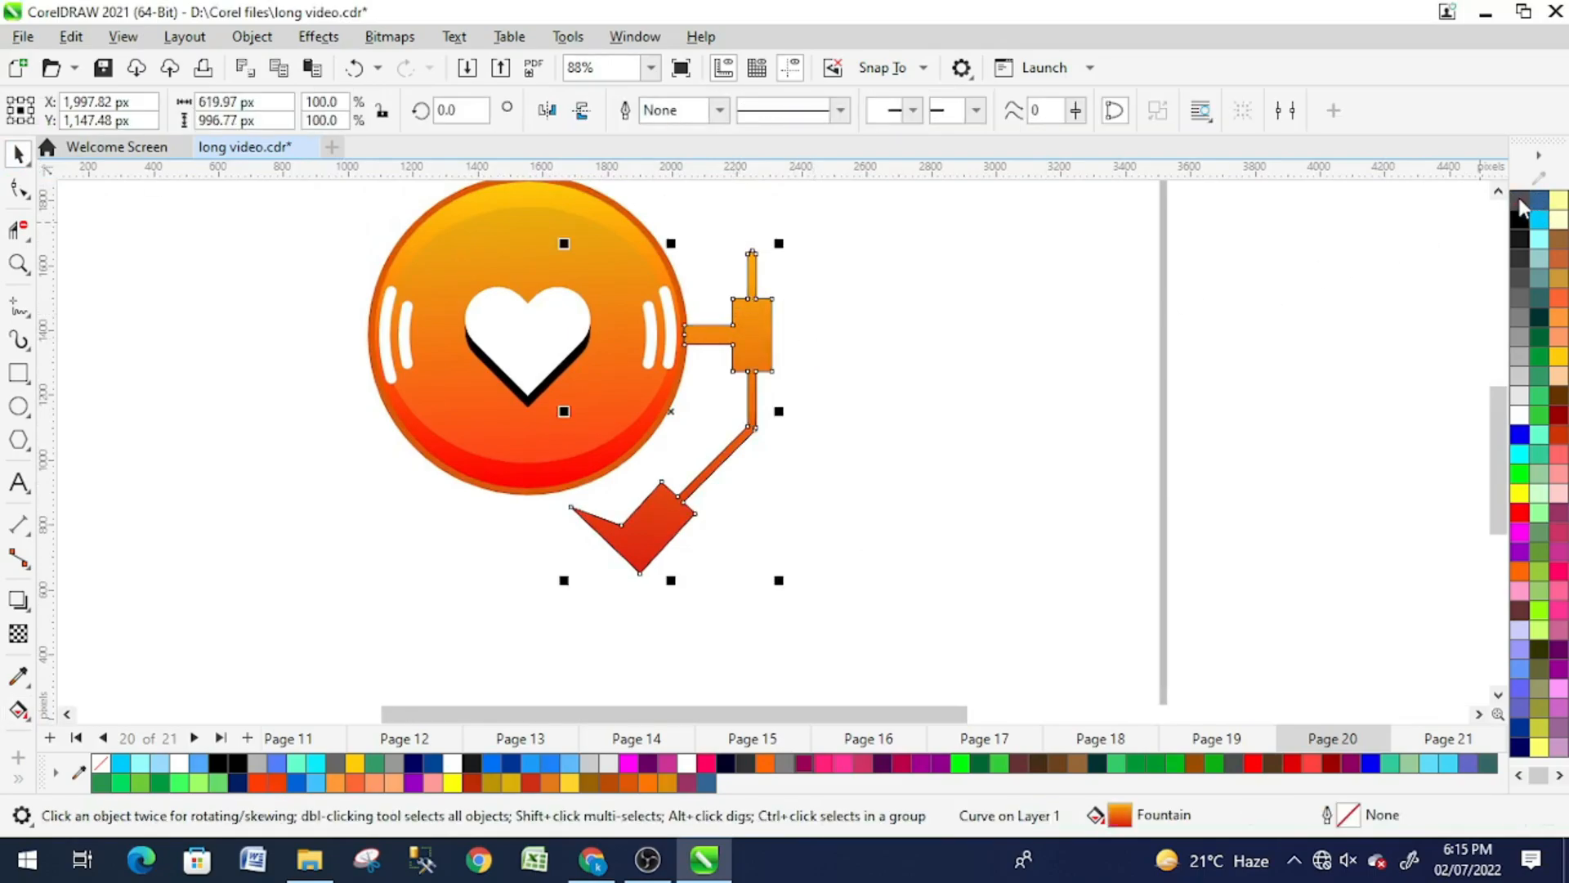
click(1117, 327)
scroll(891, 545, down, 3)
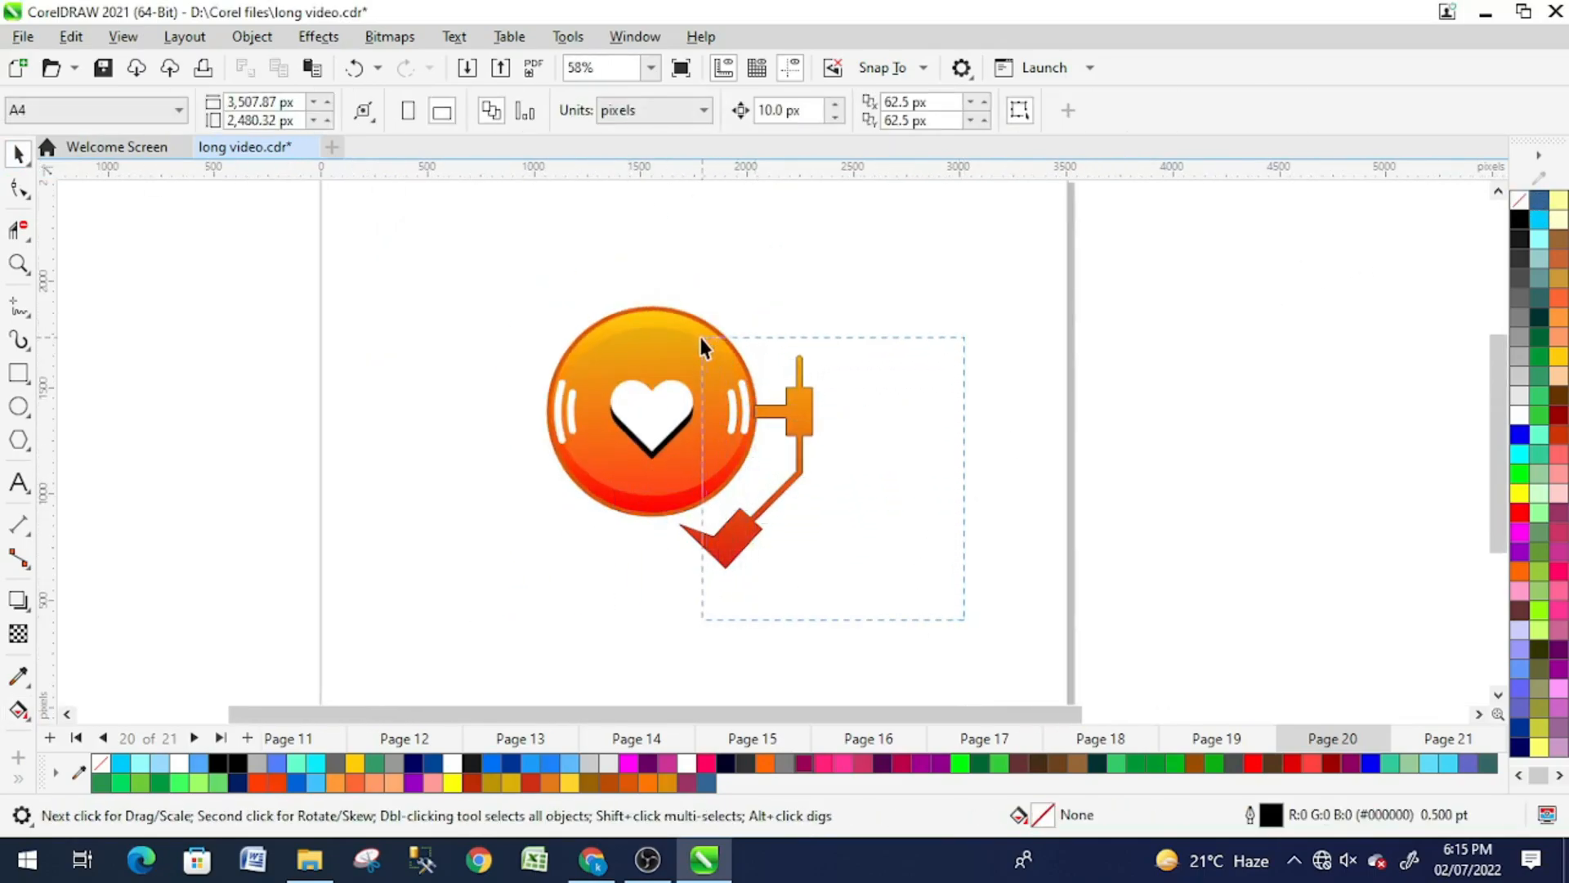
drag(664, 313, 663, 309)
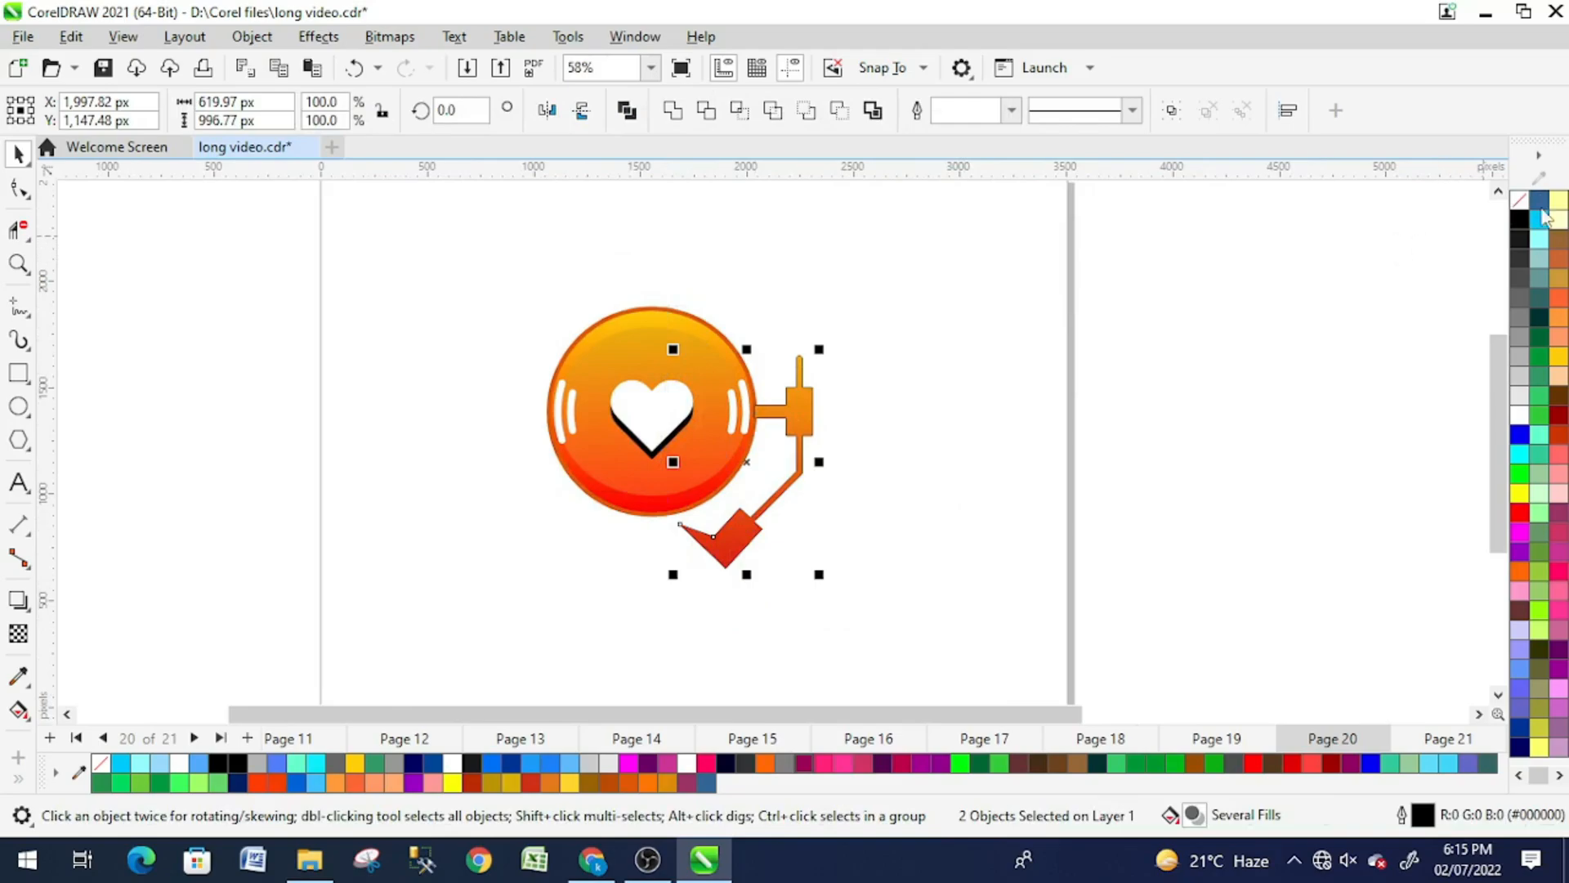
right_click(1518, 203)
click(948, 623)
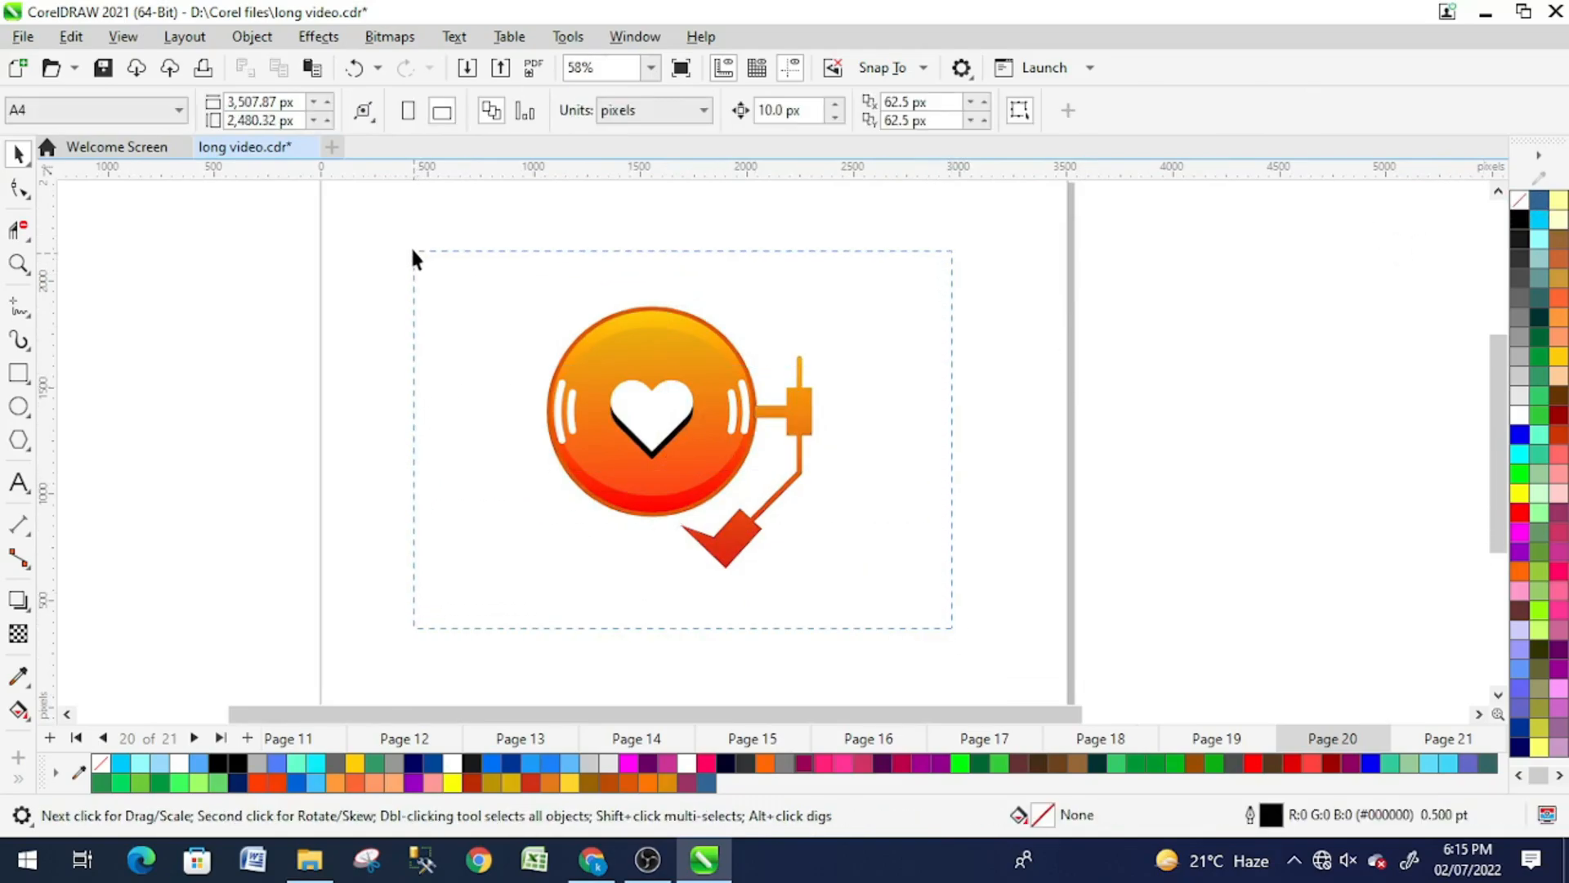
Step: Select the heart button together with the arm and group all their parts
drag(413, 252, 412, 251)
right_click(708, 380)
click(769, 288)
drag(793, 466, 805, 376)
click(867, 458)
Step: Add the text LOVEDJ below the graphic
click(33, 485)
click(590, 515)
text(LOVEDJ)
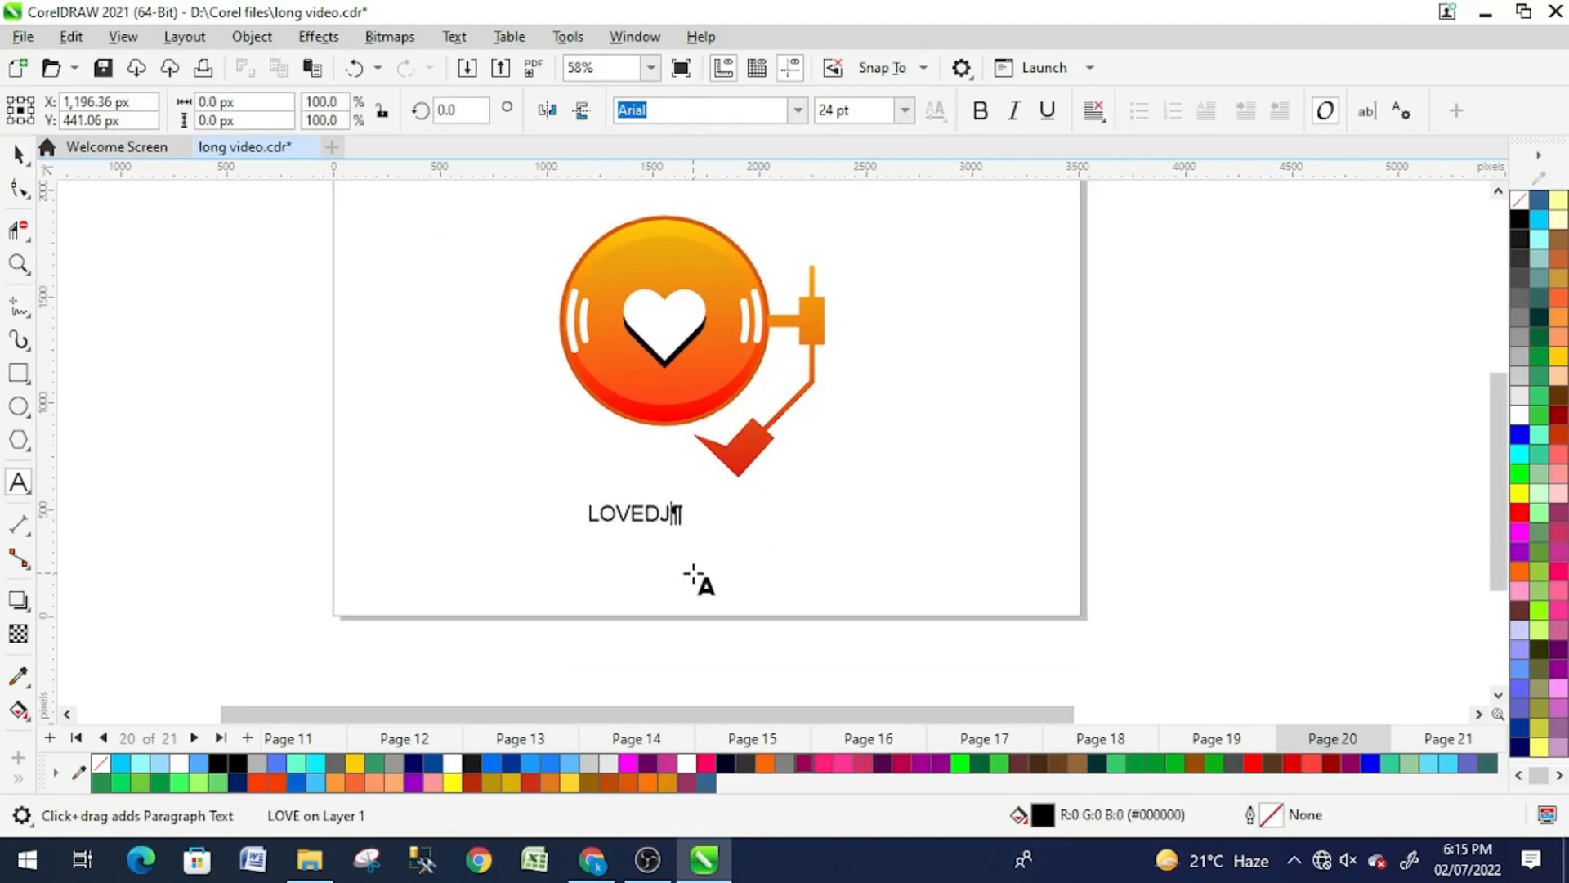
key(Escape)
click(20, 154)
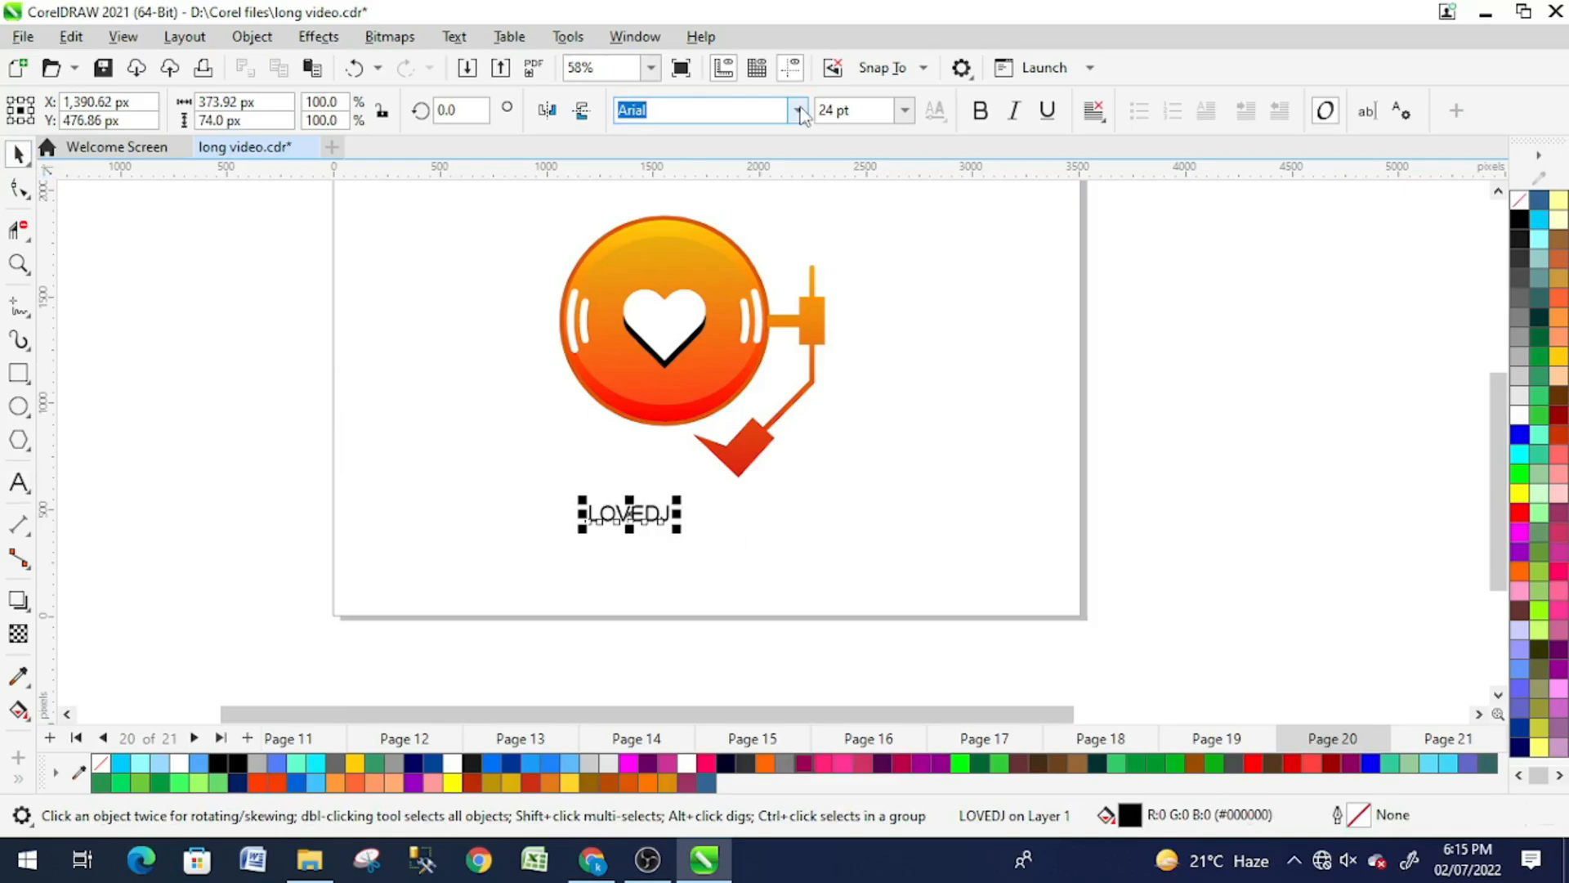
Step: Change the LOVEDJ text to a heavy sans-serif font and enlarge it
click(798, 110)
click(701, 175)
drag(752, 572, 809, 595)
Step: Centre the LOVEDJ text beneath the graphic and group both in the middle of the page
shift+click(700, 367)
key(e)
key(ctrl+z)
scroll(895, 531, down, 2)
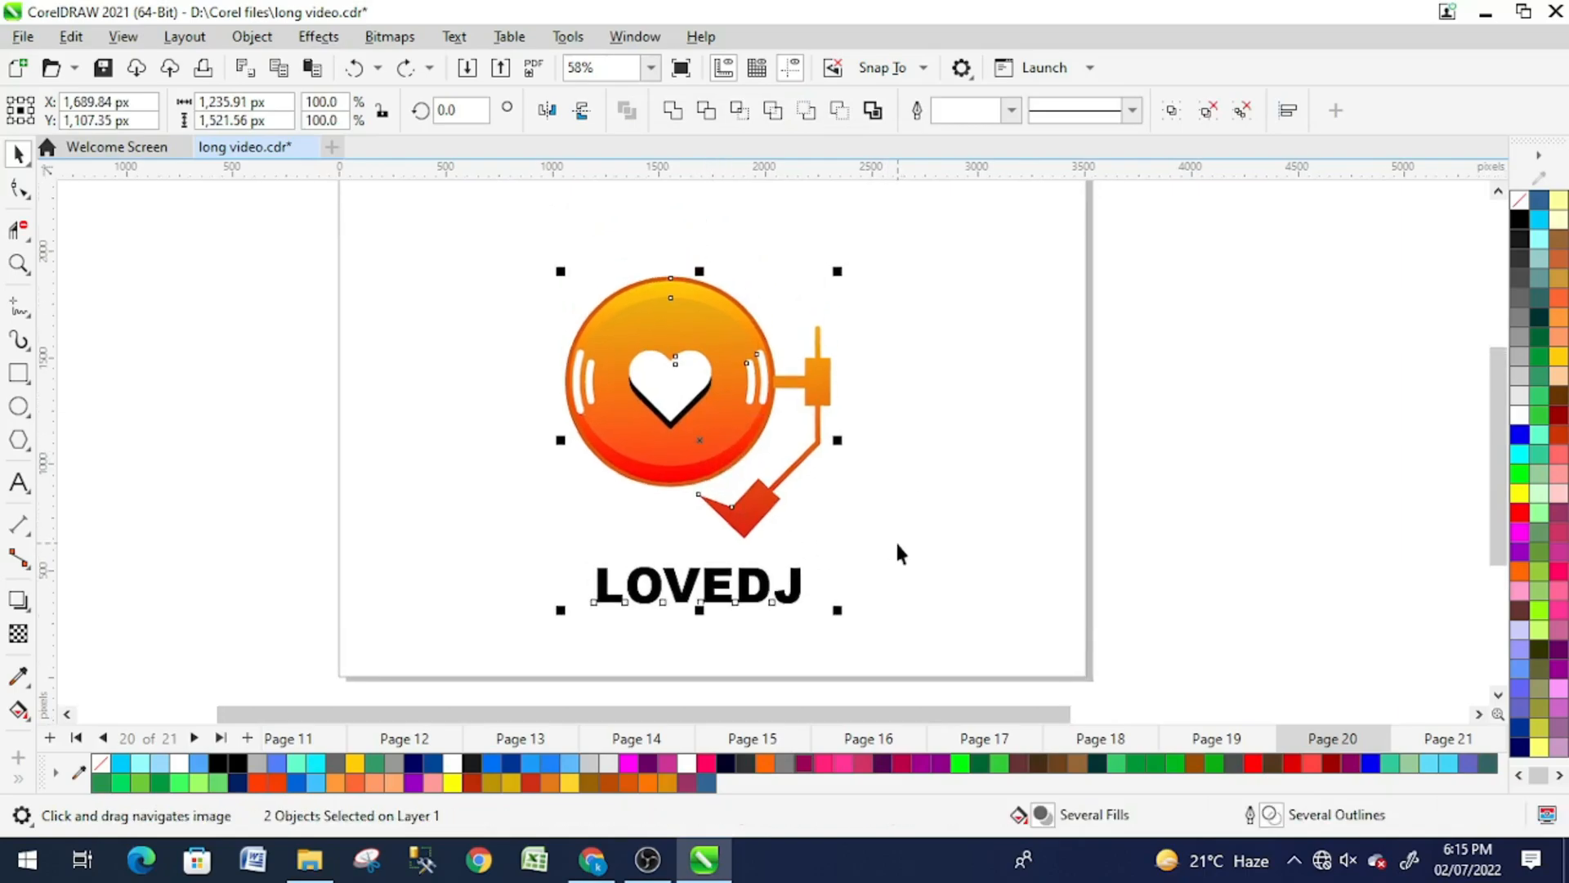
key(ctrl+g)
click(970, 463)
scroll(977, 467, up, 1)
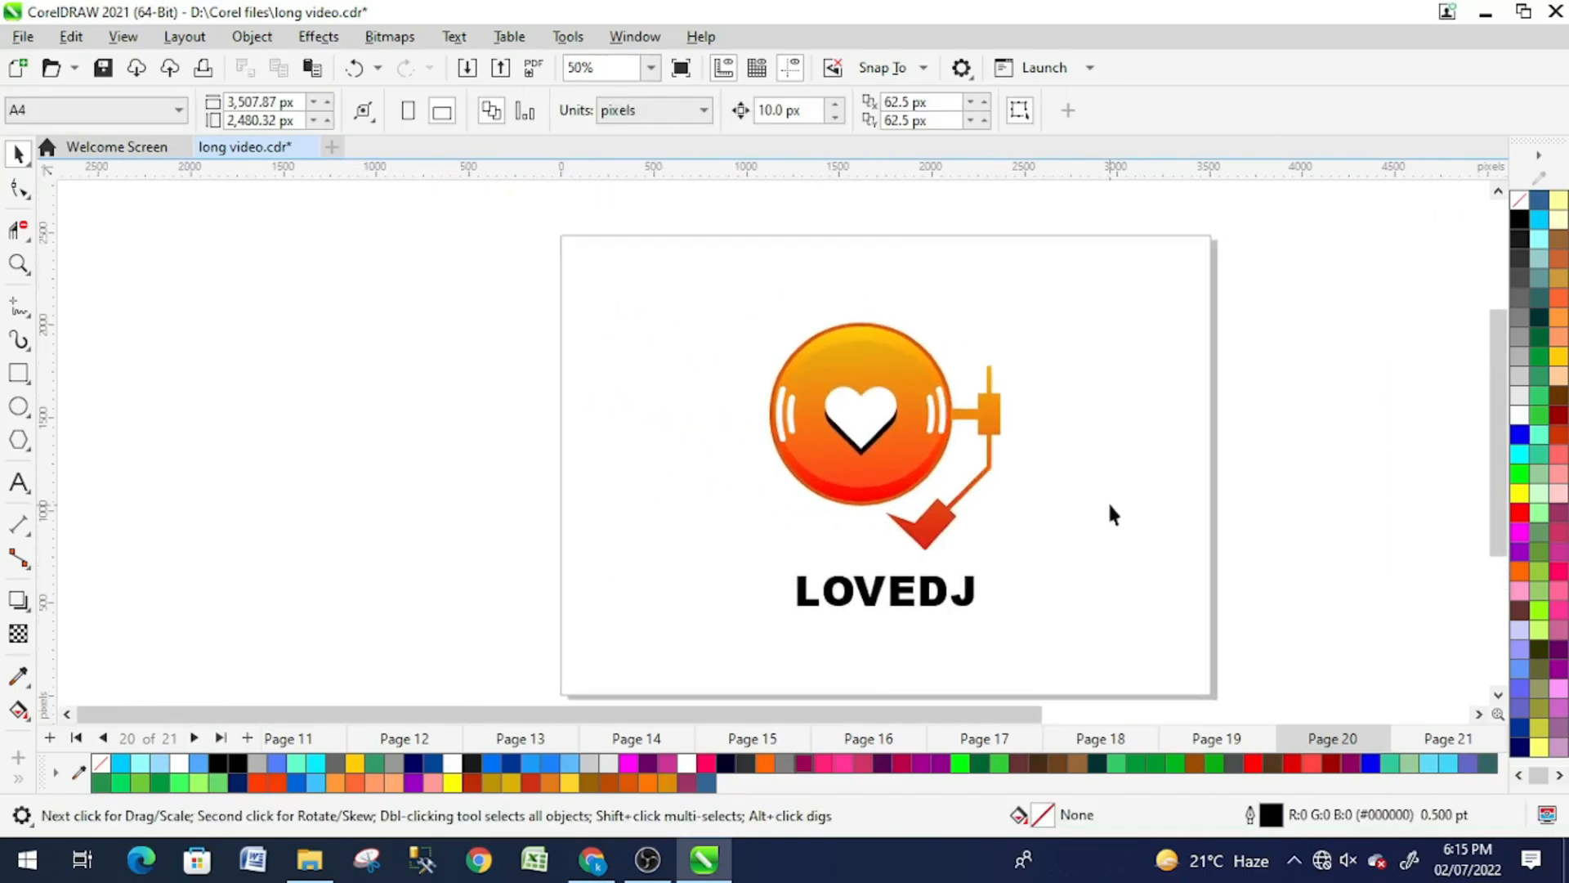